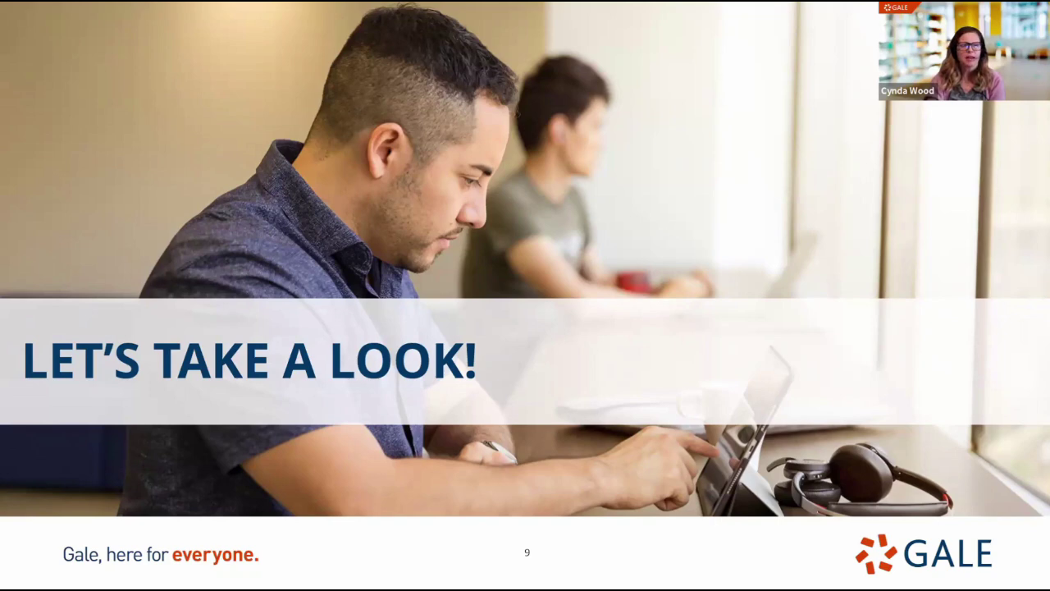
Switch from the slide show to the library website and find Gale Business Plan Builder among its Business & Investing resources.
{"action": "left_click", "coordinate": [694, 83]}
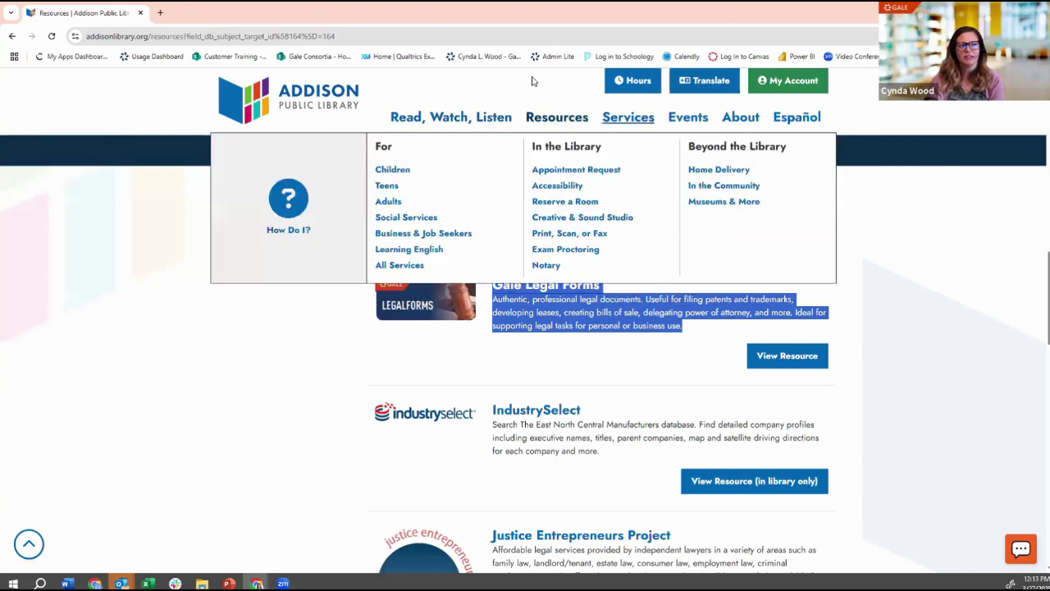
{"action": "mouse_move", "coordinate": [555, 117]}
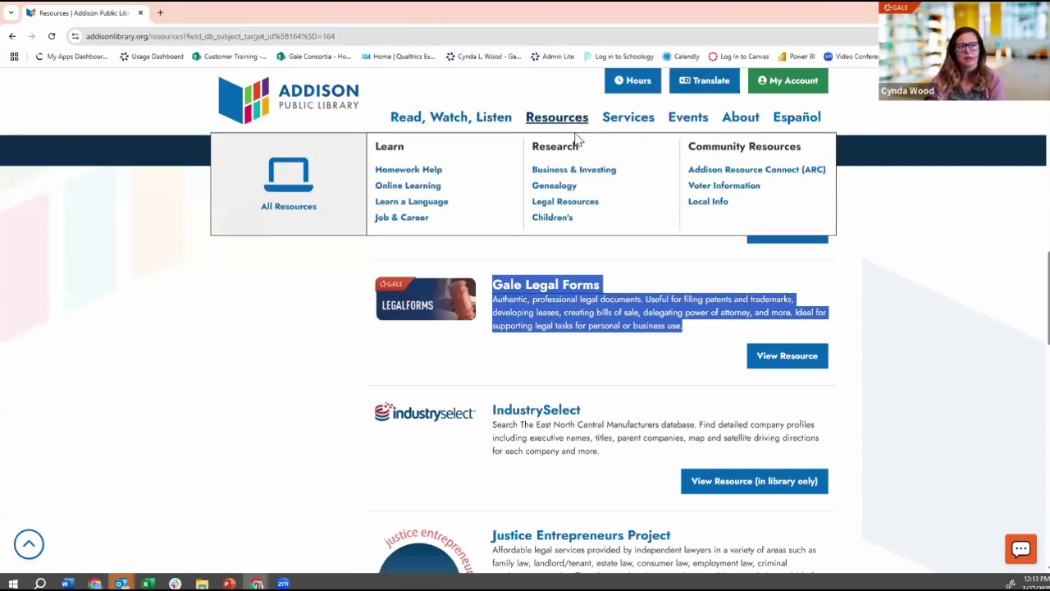
{"action": "left_click", "coordinate": [581, 176]}
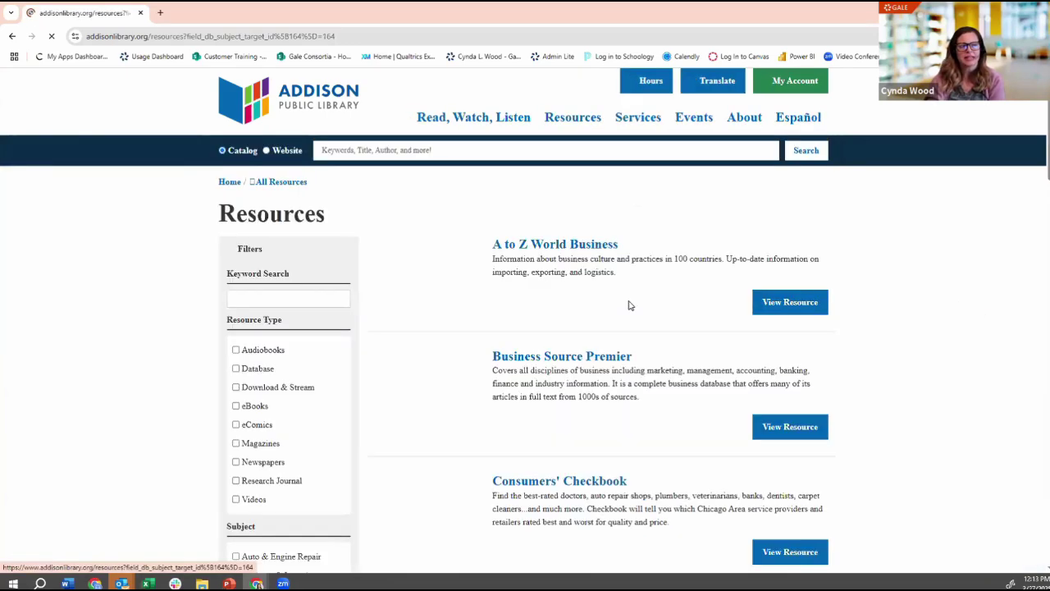
{"action": "scroll", "coordinate": [564, 253], "scroll_direction": "down", "scroll_amount": 1}
{"action": "scroll", "coordinate": [564, 253], "scroll_direction": "down", "scroll_amount": 8}
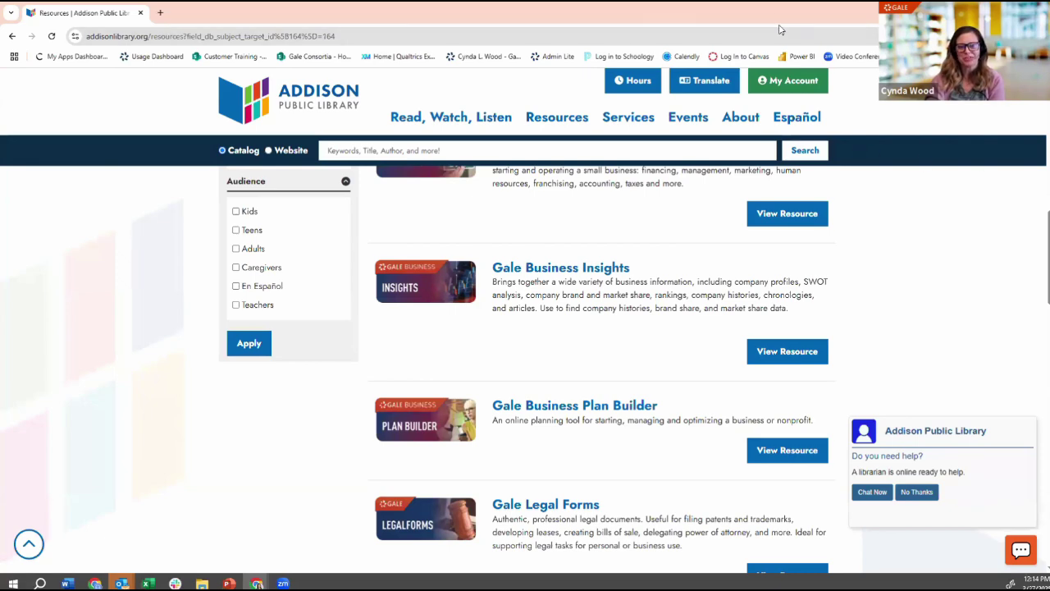
Switch to the browser window with the Gale Business Plan Builder dashboard and maximize it.
{"action": "left_click", "coordinate": [987, 12]}
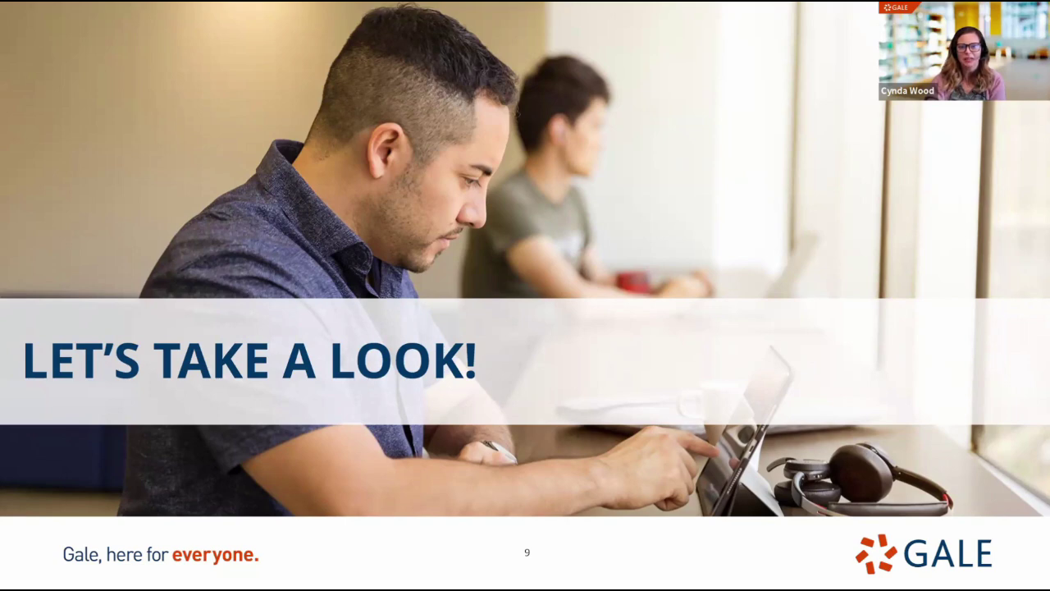
{"action": "key", "text": "alt+Tab"}
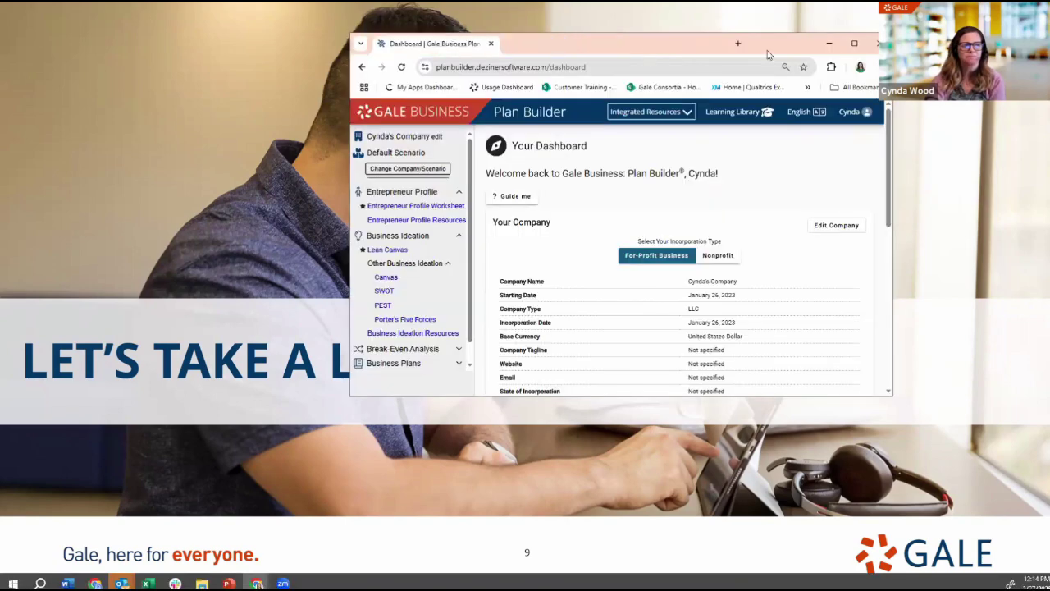
{"action": "left_click", "coordinate": [853, 47]}
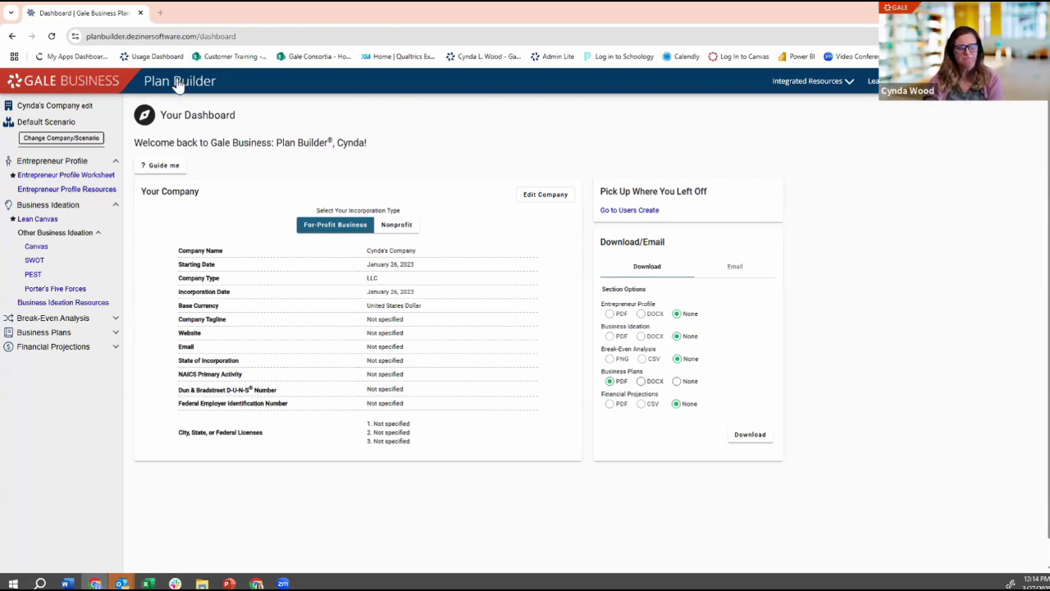
View the integrated resources, Entrepreneurship and Legal Forms, and close the list without opening either one.
{"action": "left_click", "coordinate": [850, 86]}
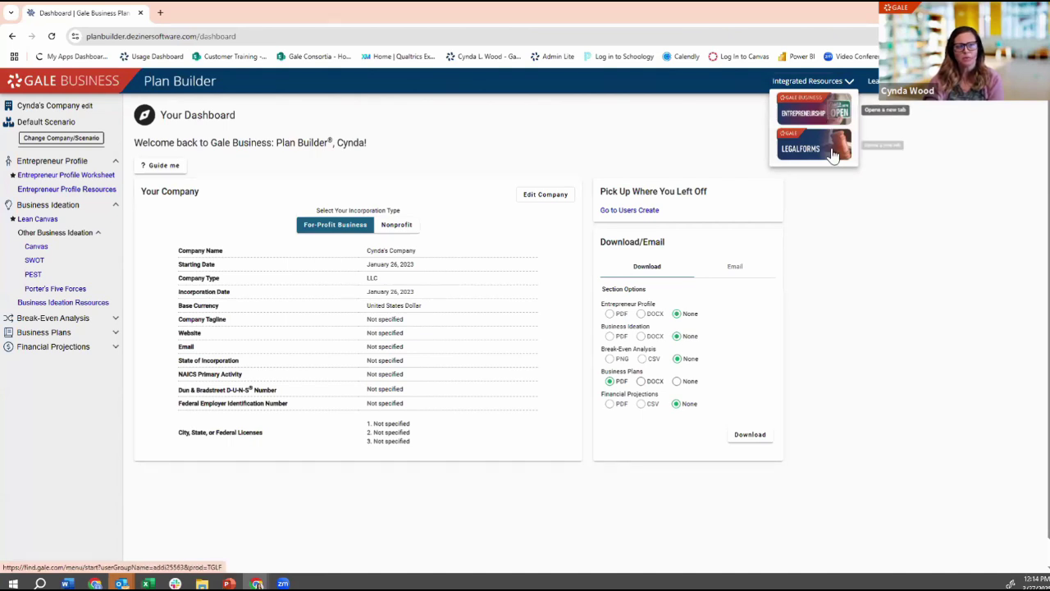
{"action": "left_click", "coordinate": [933, 131]}
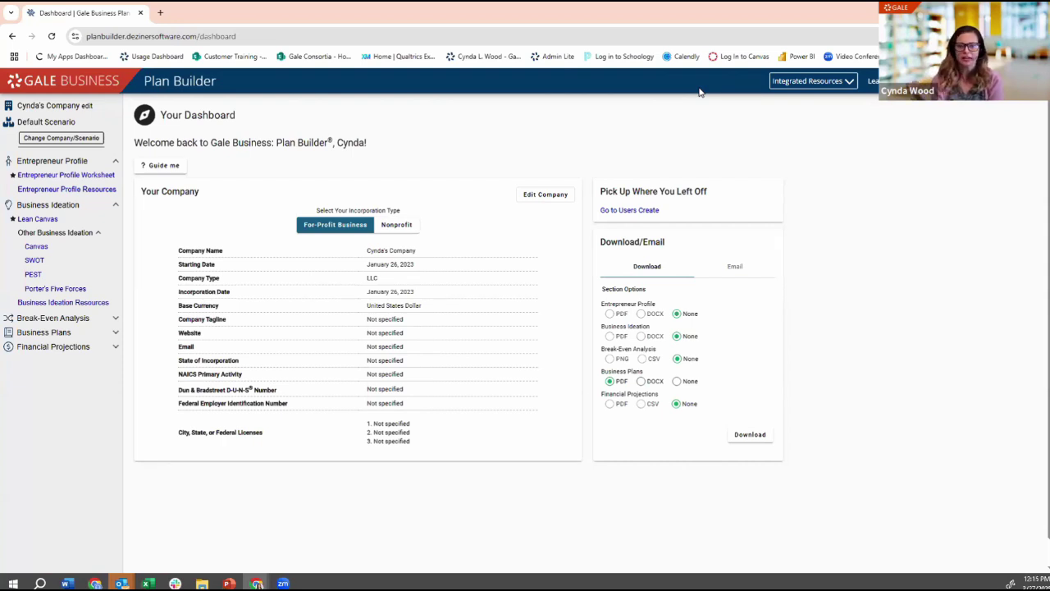
{"action": "left_click", "coordinate": [797, 82]}
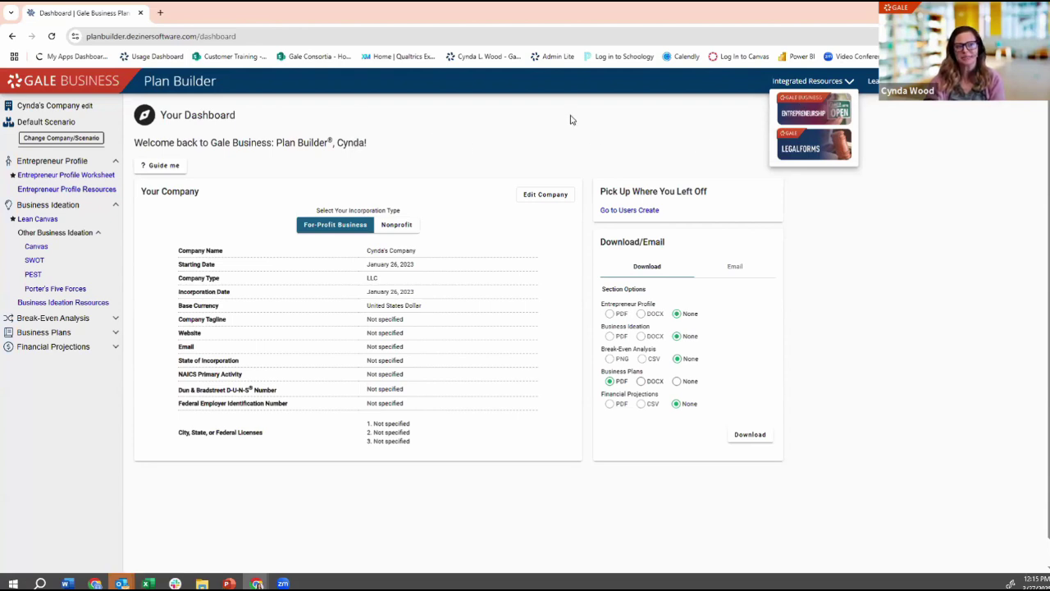
{"action": "left_click", "coordinate": [603, 126]}
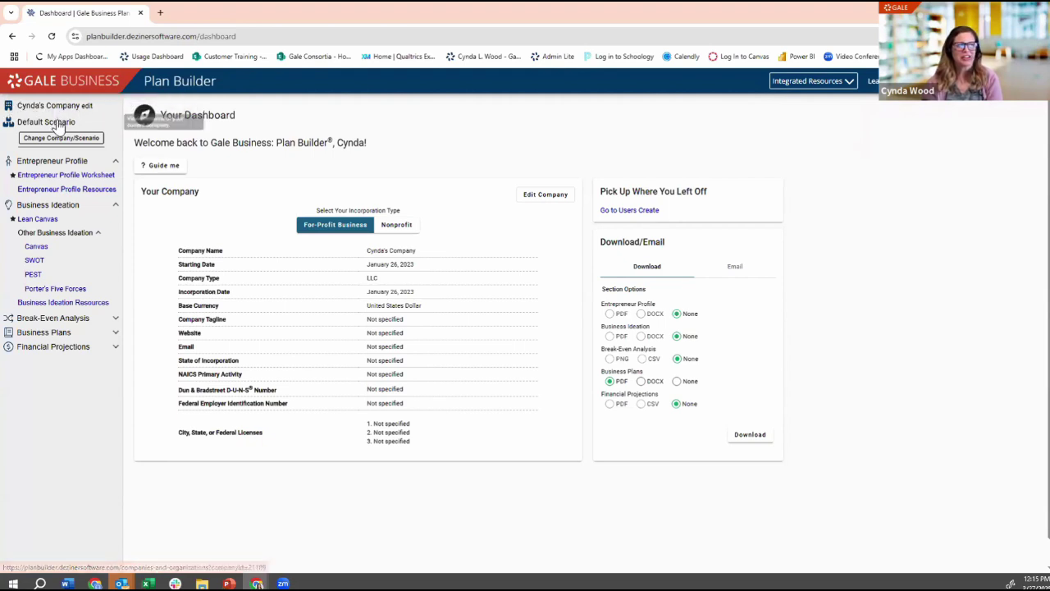
Switch the company's incorporation type to Nonprofit to view that version of the dashboard, and set it back to For-Profit Business.
{"action": "left_click", "coordinate": [382, 235]}
{"action": "left_click", "coordinate": [356, 234]}
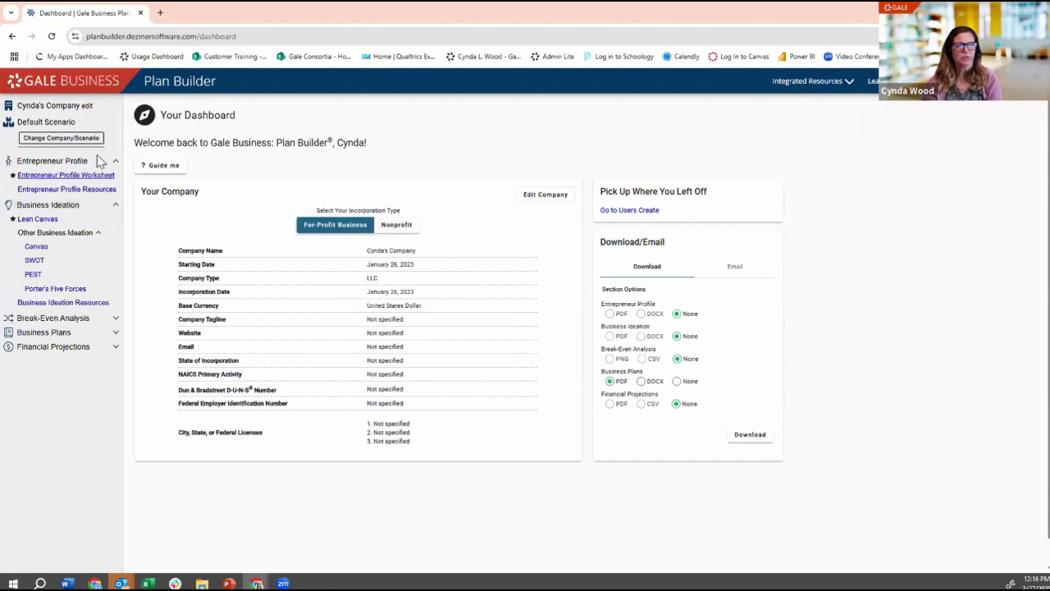
{"action": "left_click", "coordinate": [394, 229]}
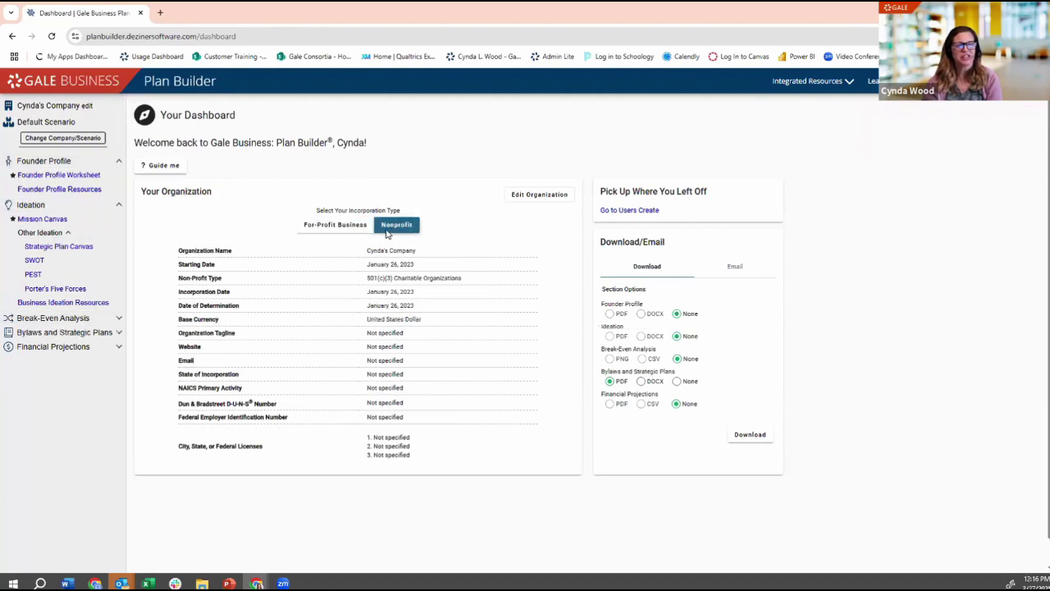
{"action": "left_click", "coordinate": [353, 236]}
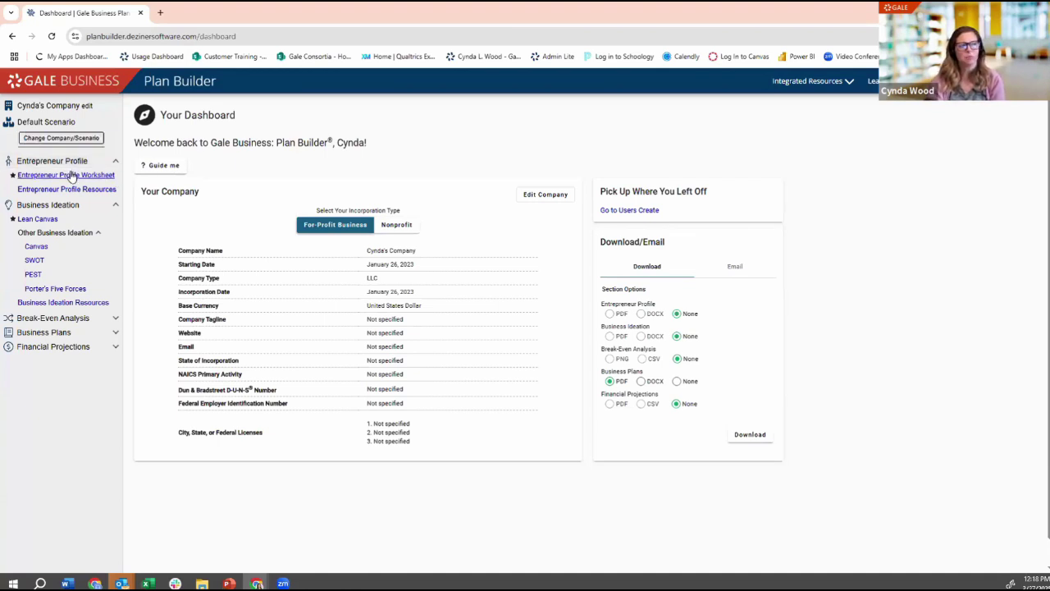
Collapse the Entrepreneur Profile and Business Ideation sections, expand Entrepreneur Profile again and open its worksheet.
{"action": "left_click", "coordinate": [70, 164]}
{"action": "left_click", "coordinate": [72, 175]}
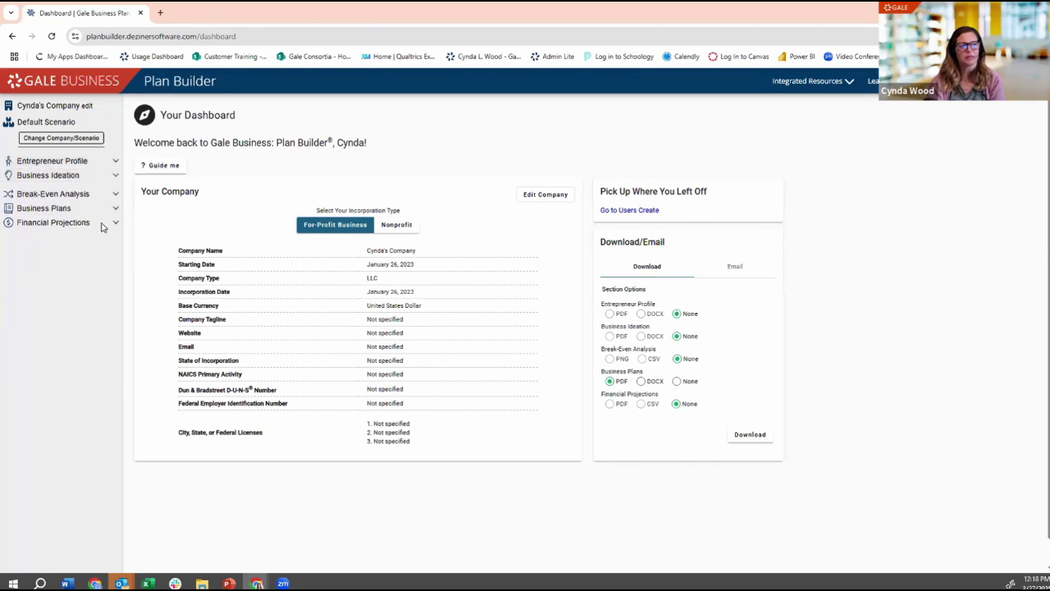
{"action": "left_click", "coordinate": [116, 164]}
{"action": "left_click", "coordinate": [109, 178]}
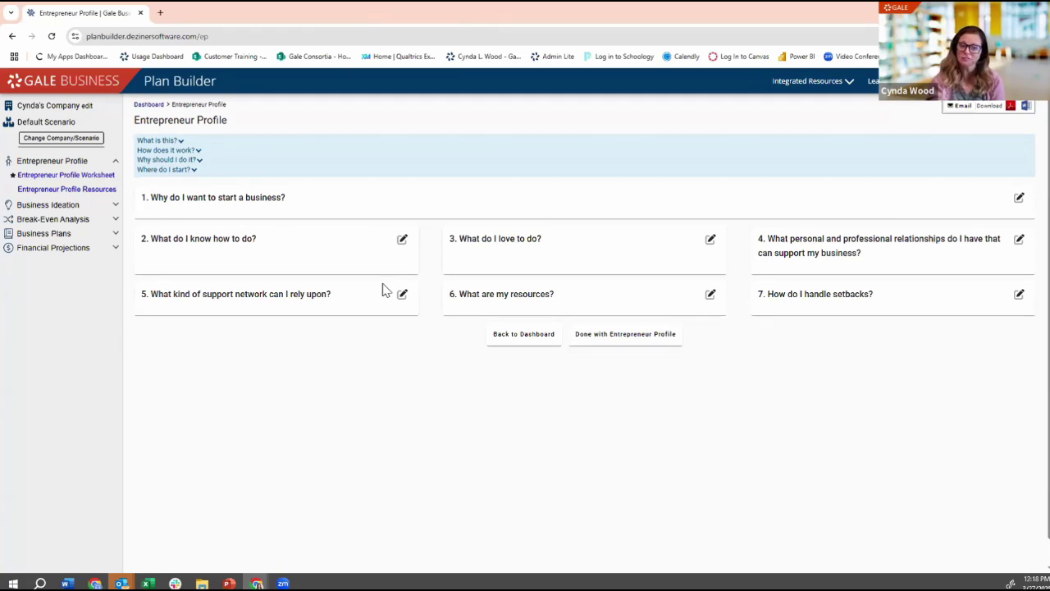
Browse the list of Entrepreneur Profile Resources and close it.
{"action": "left_click", "coordinate": [105, 191]}
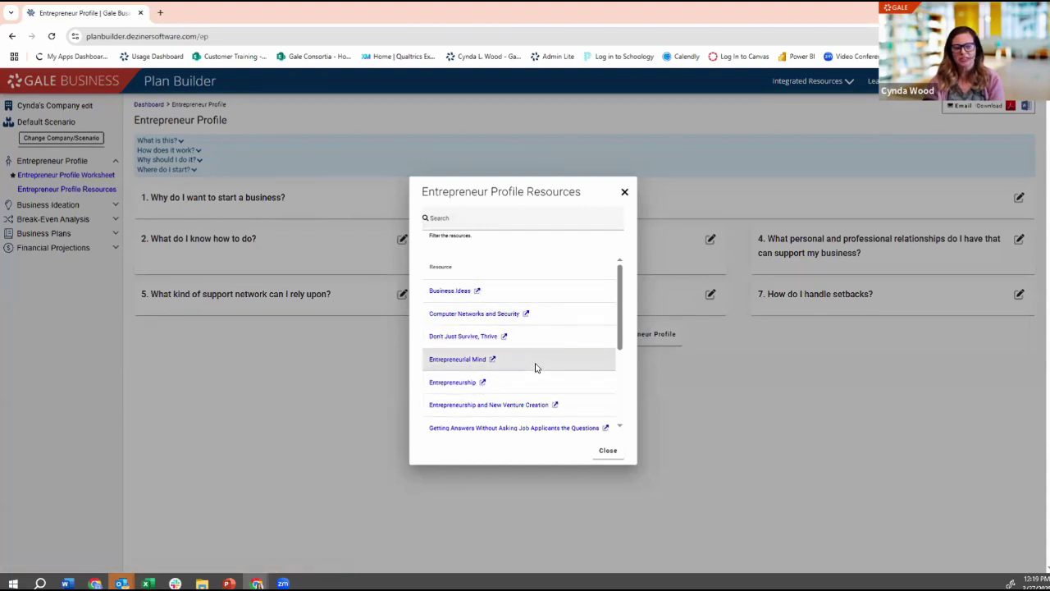
{"action": "scroll", "coordinate": [480, 354], "scroll_direction": "down", "scroll_amount": 2}
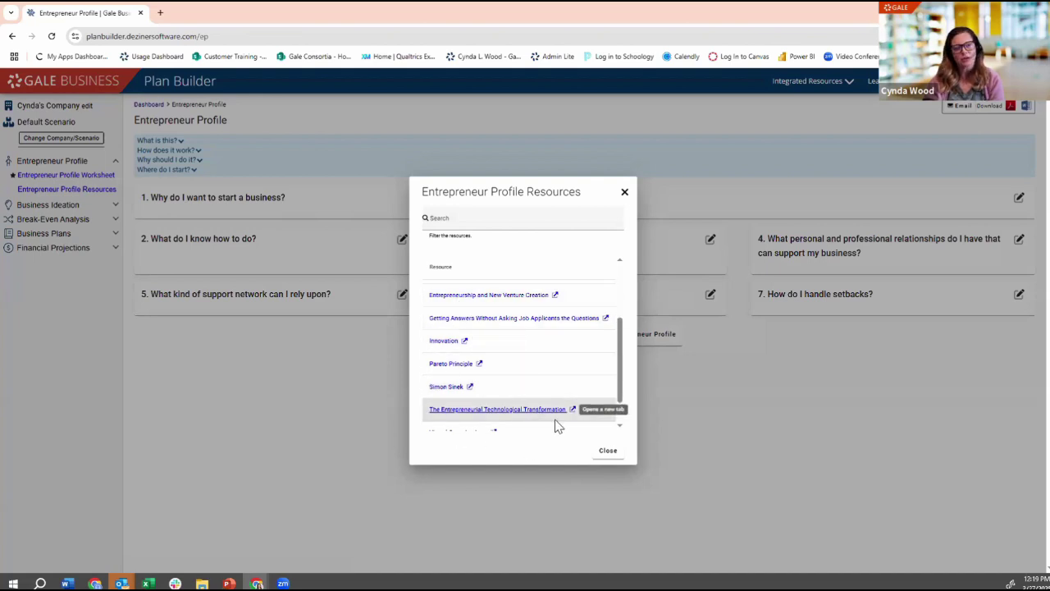
{"action": "left_click", "coordinate": [617, 452]}
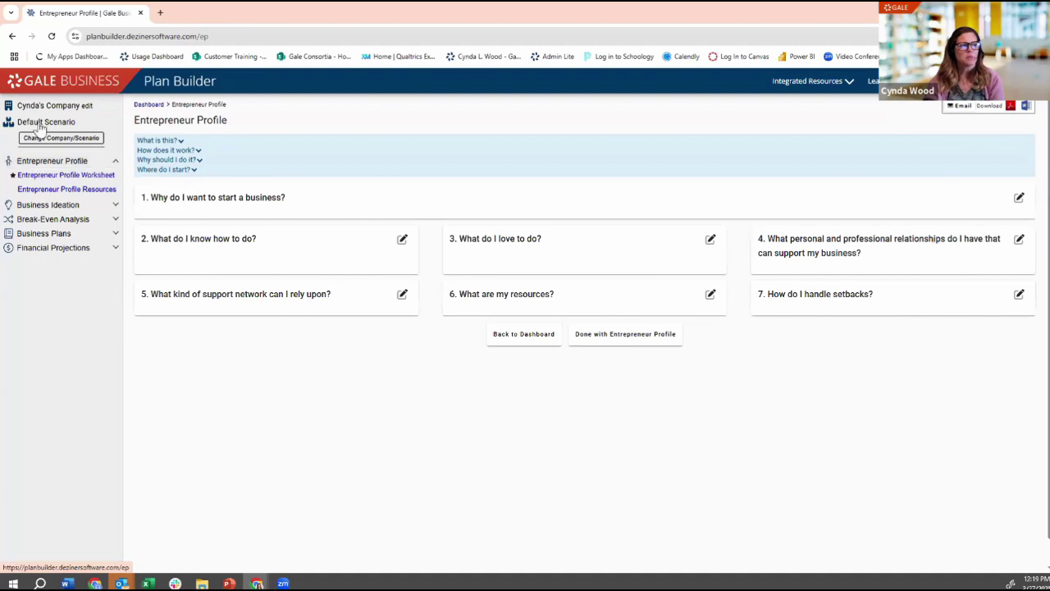
Return to the dashboard and reopen the Entrepreneur Profile Worksheet.
{"action": "left_click", "coordinate": [117, 87]}
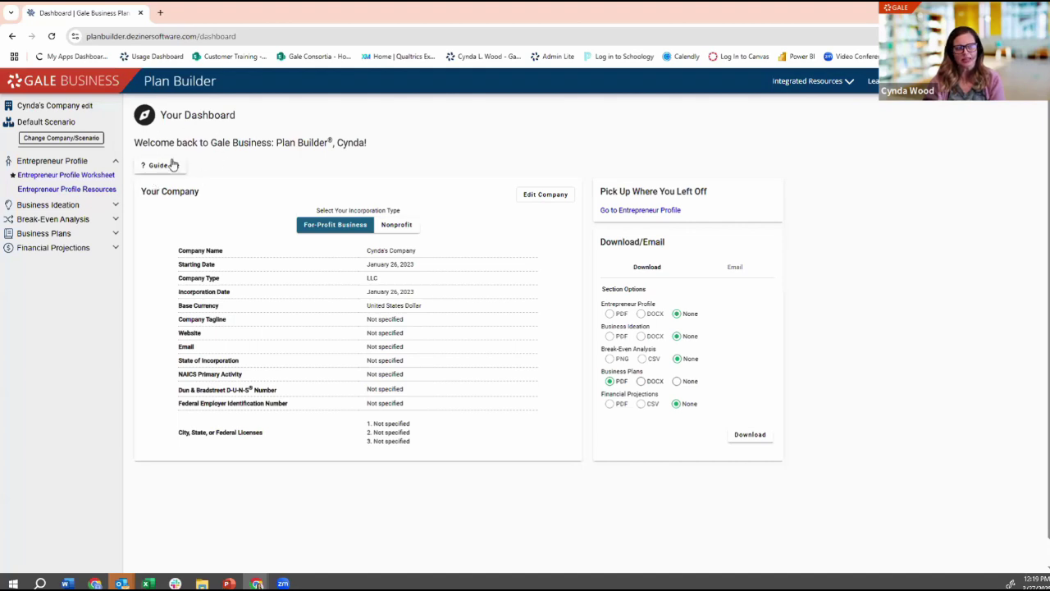
{"action": "left_click", "coordinate": [41, 174]}
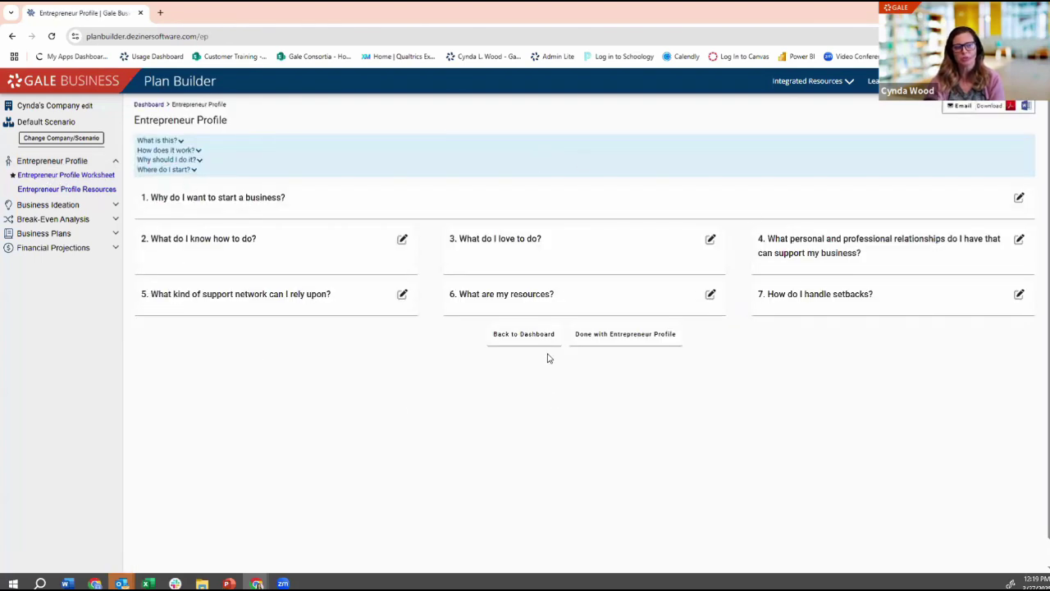
Open the Lean Canvas under Business Ideation and look over all of its sections.
{"action": "left_click", "coordinate": [24, 207]}
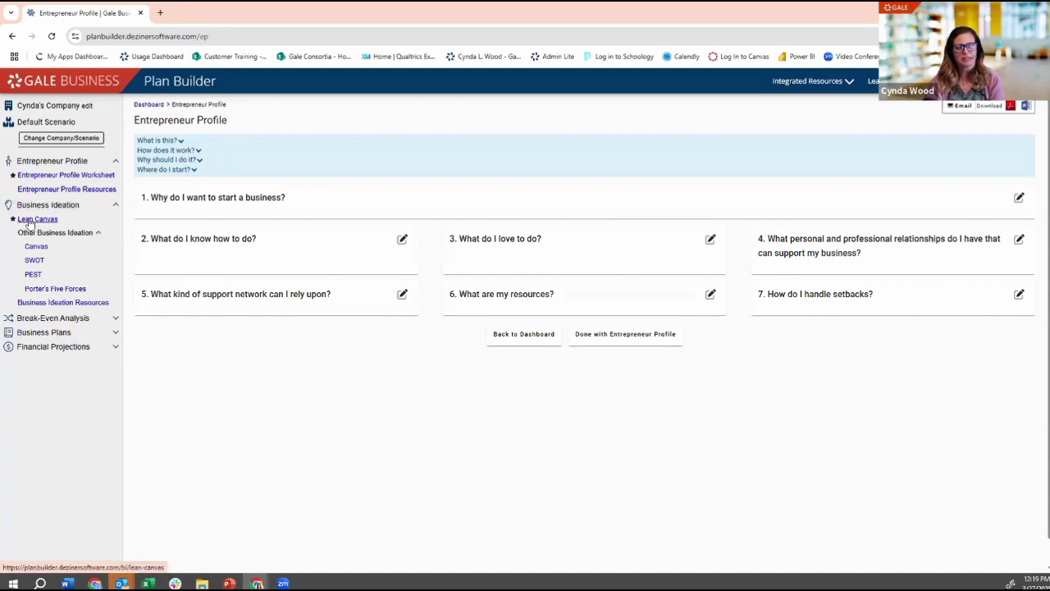
{"action": "left_click", "coordinate": [33, 220]}
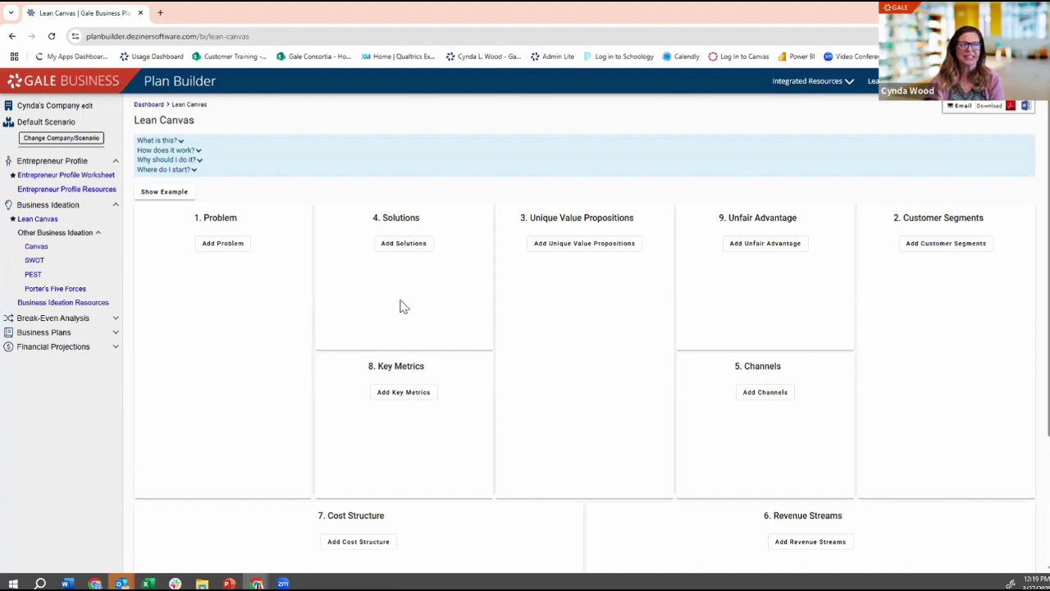
{"action": "scroll", "coordinate": [505, 328], "scroll_direction": "down", "scroll_amount": 1}
{"action": "scroll", "coordinate": [505, 329], "scroll_direction": "down", "scroll_amount": 3}
{"action": "scroll", "coordinate": [506, 328], "scroll_direction": "up", "scroll_amount": 4}
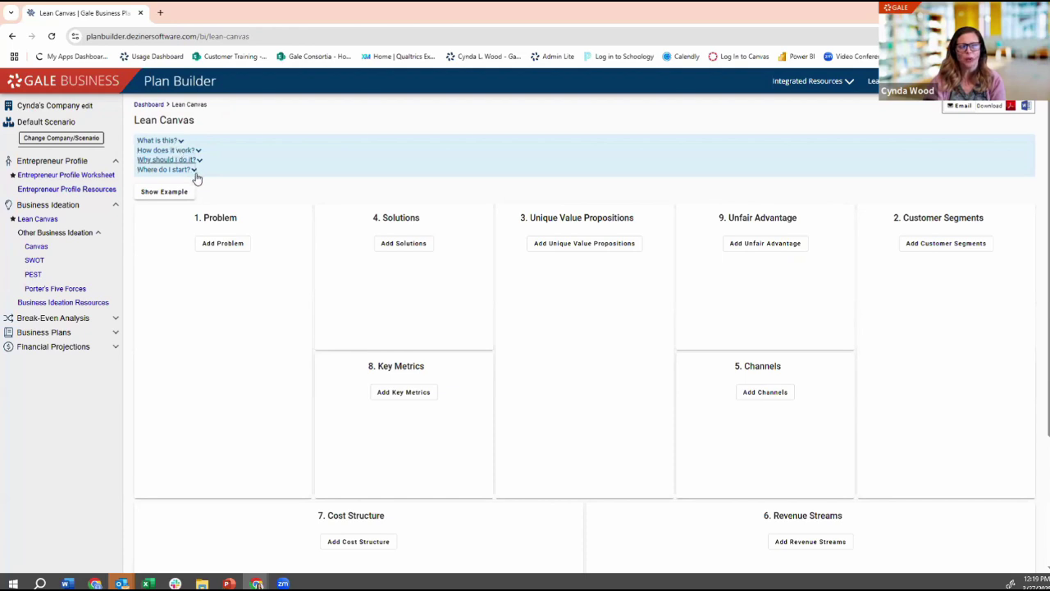
Review the guiding questions and prompts for the Problem and Unfair Advantage sections, closing each editor without saving.
{"action": "left_click", "coordinate": [233, 250]}
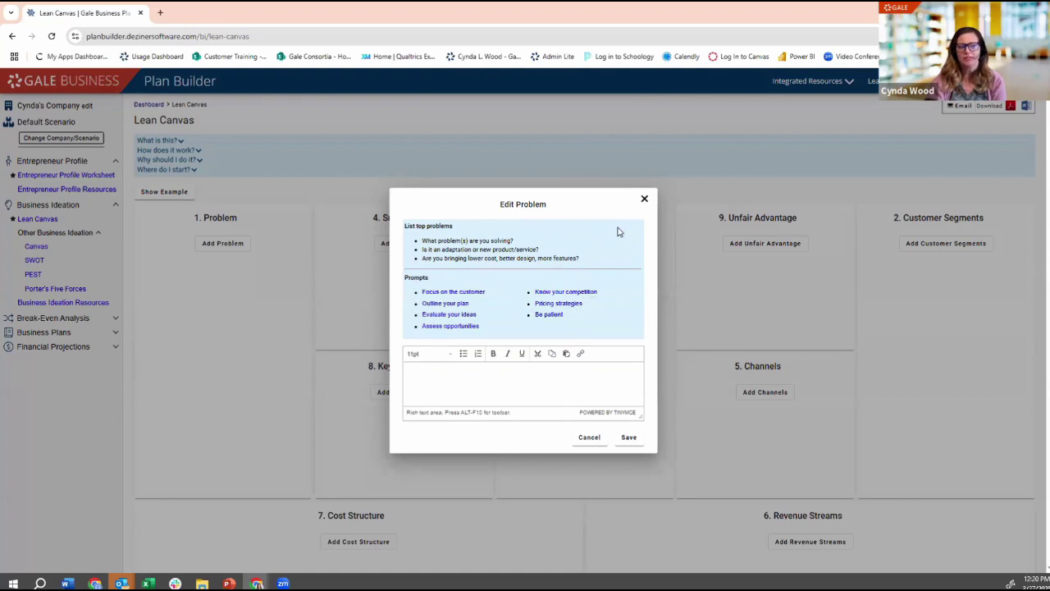
{"action": "left_click", "coordinate": [455, 388]}
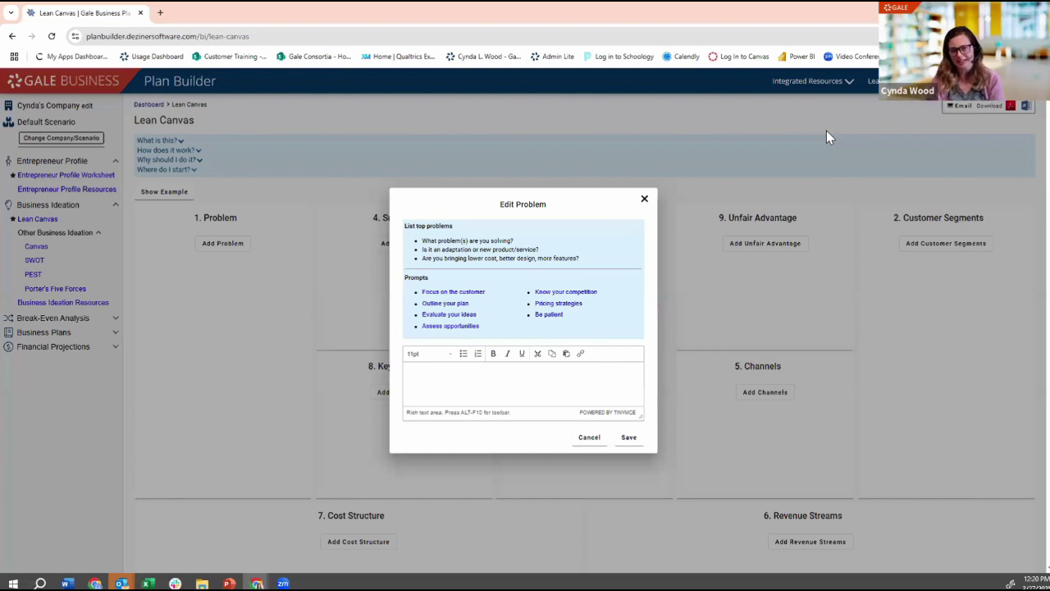
{"action": "left_click", "coordinate": [645, 201]}
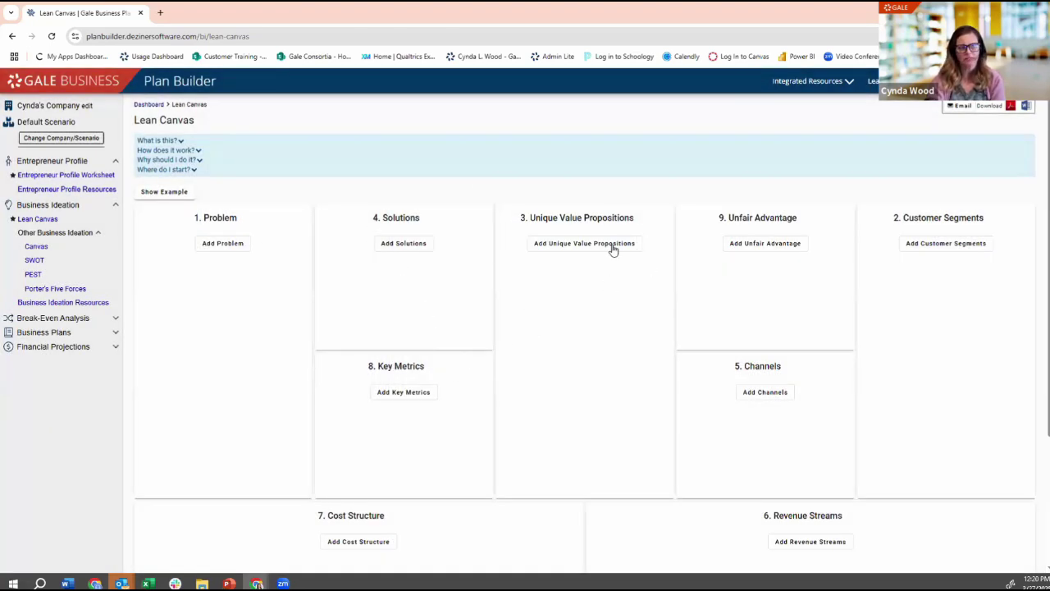
{"action": "left_click", "coordinate": [746, 244]}
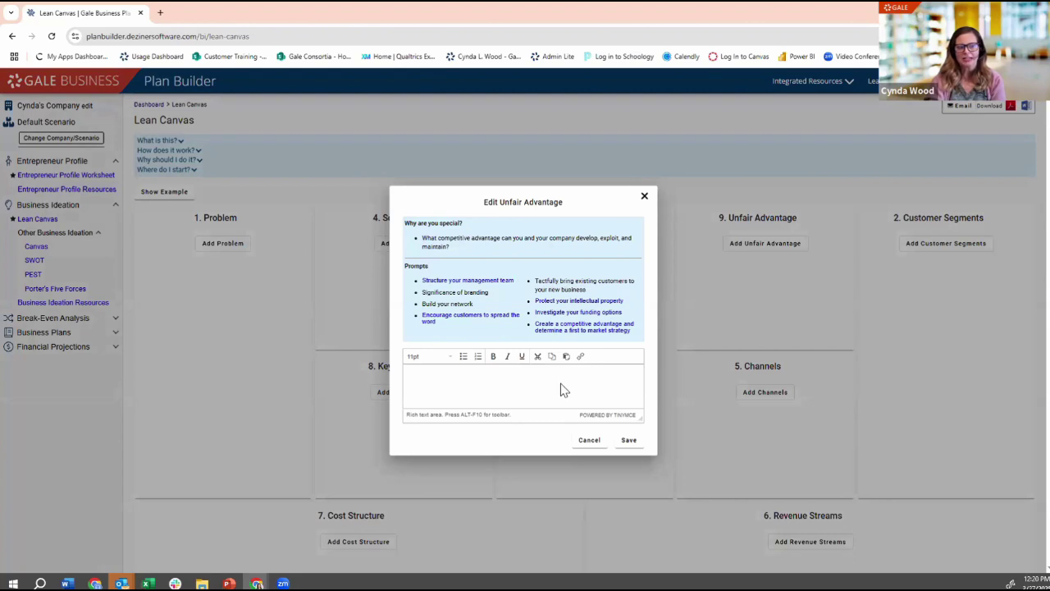
{"action": "right_click", "coordinate": [645, 198]}
{"action": "left_click", "coordinate": [644, 197]}
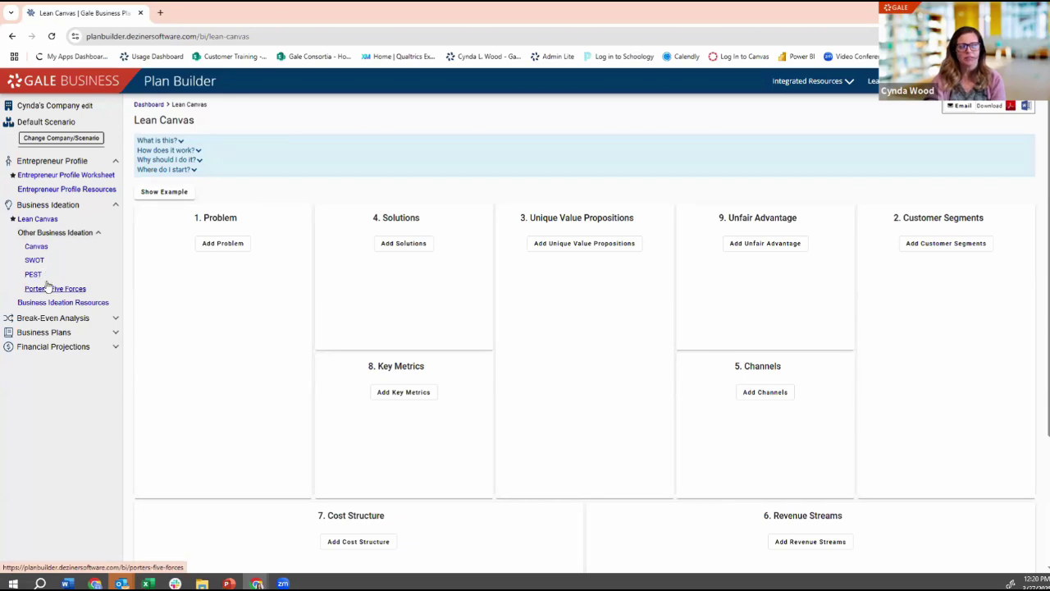
View the Canvas, SWOT, PEST and Porter's Five Forces pages one after another, and return to the Lean Canvas.
{"action": "left_click", "coordinate": [36, 247]}
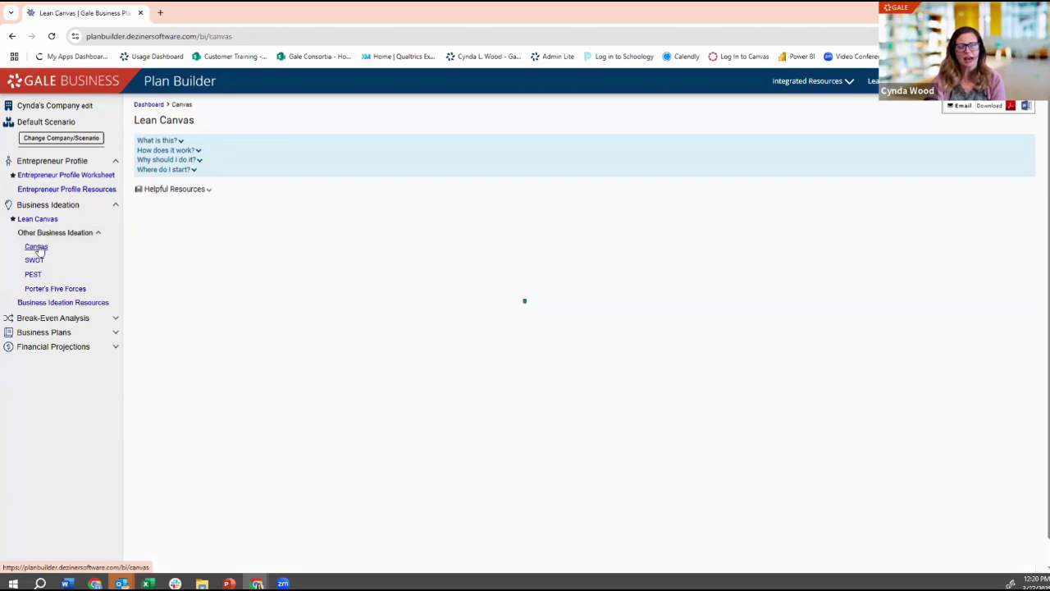
{"action": "scroll", "coordinate": [349, 275], "scroll_direction": "down", "scroll_amount": 2}
{"action": "scroll", "coordinate": [348, 283], "scroll_direction": "up", "scroll_amount": 3}
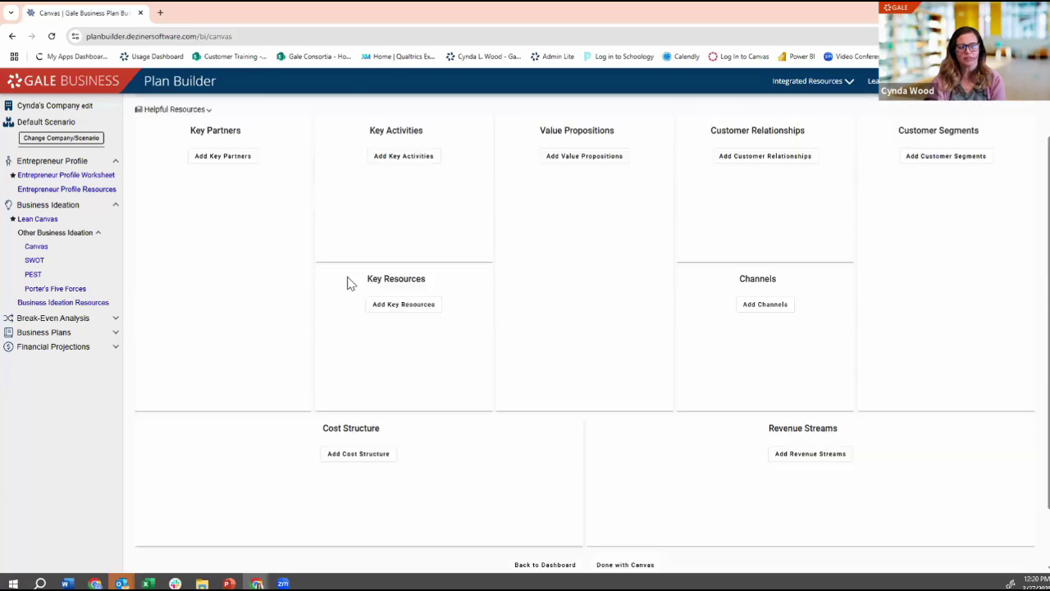
{"action": "left_click", "coordinate": [34, 261]}
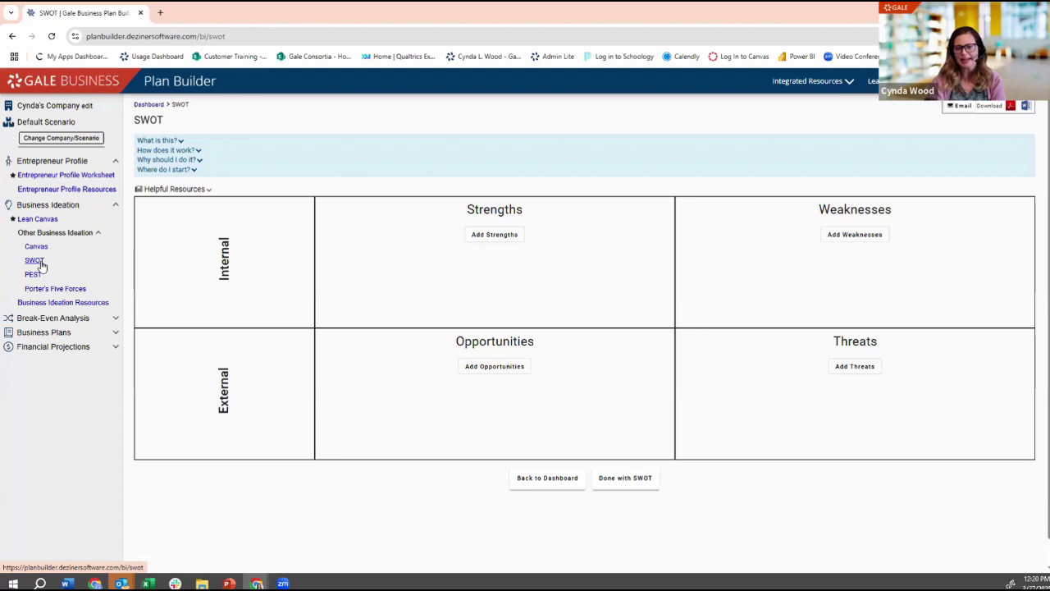
{"action": "left_click", "coordinate": [34, 274]}
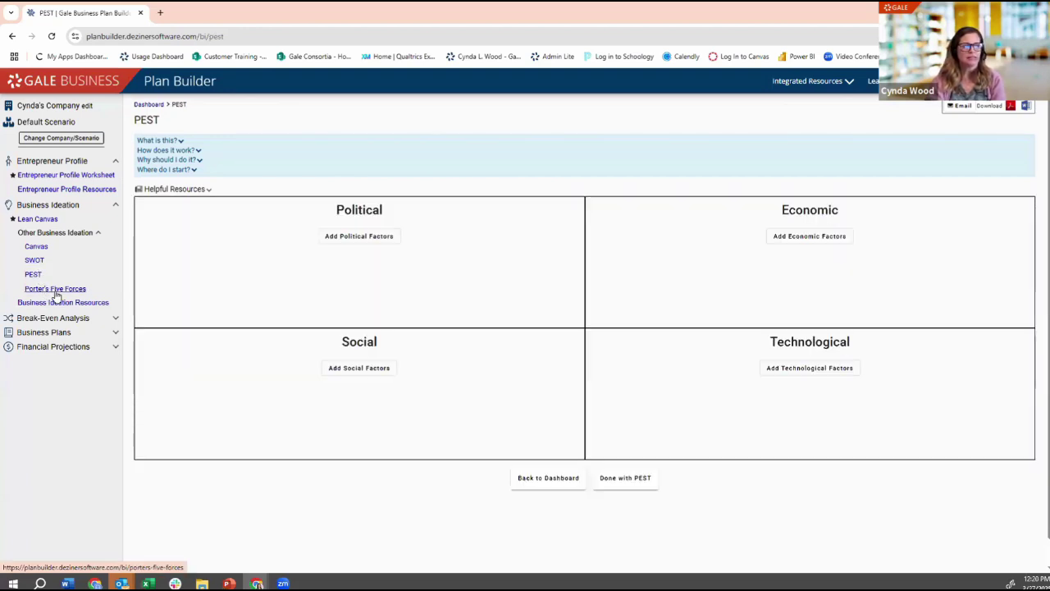
{"action": "left_click", "coordinate": [56, 291]}
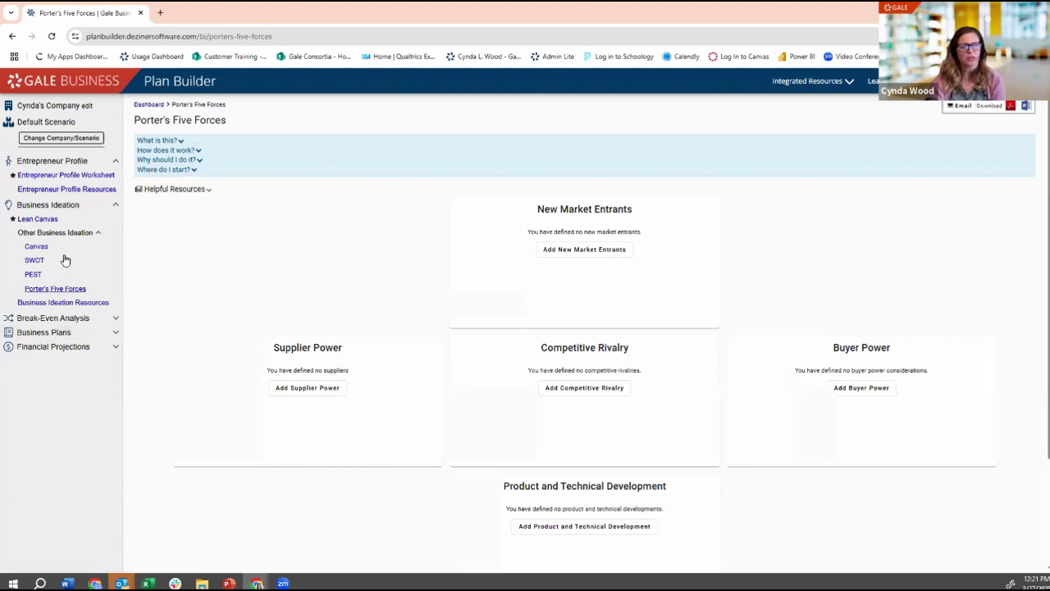
{"action": "left_click", "coordinate": [46, 224]}
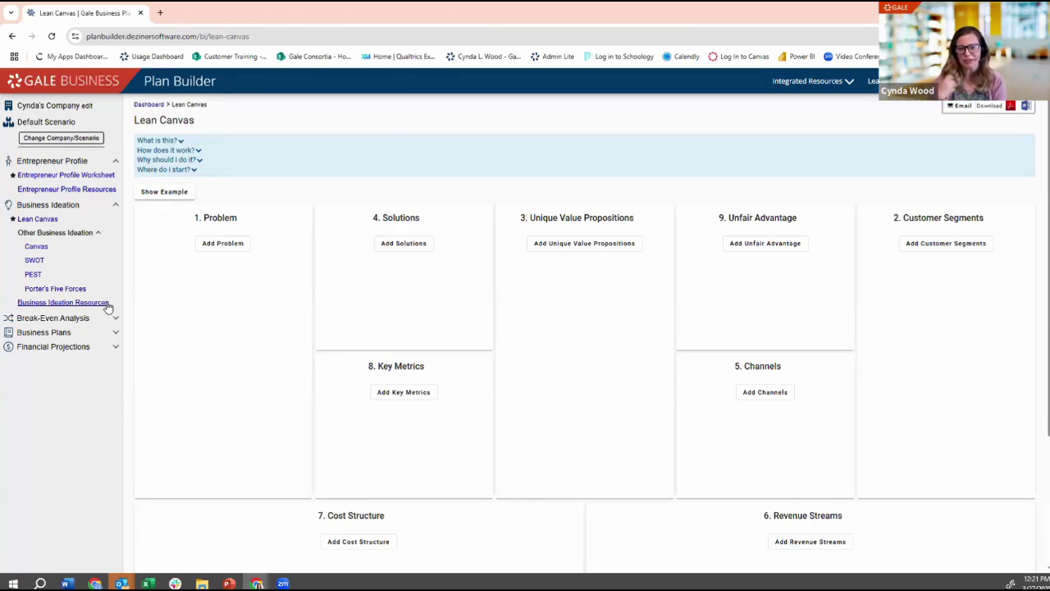
Open the Business Ideation Resources list from the Lean Canvas page, look it over and close it.
{"action": "left_click", "coordinate": [41, 219]}
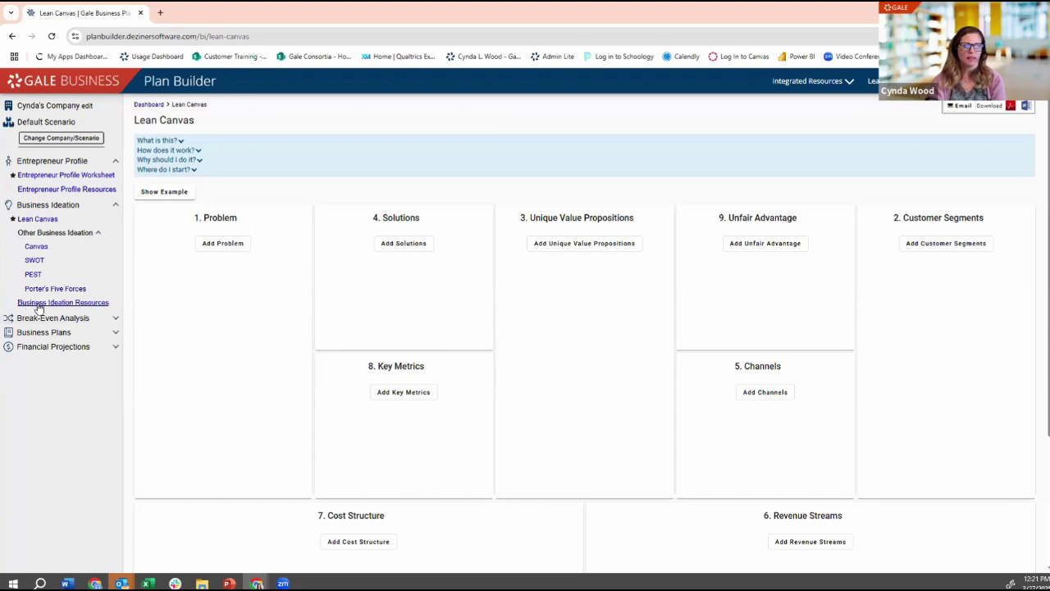
{"action": "left_click", "coordinate": [83, 303]}
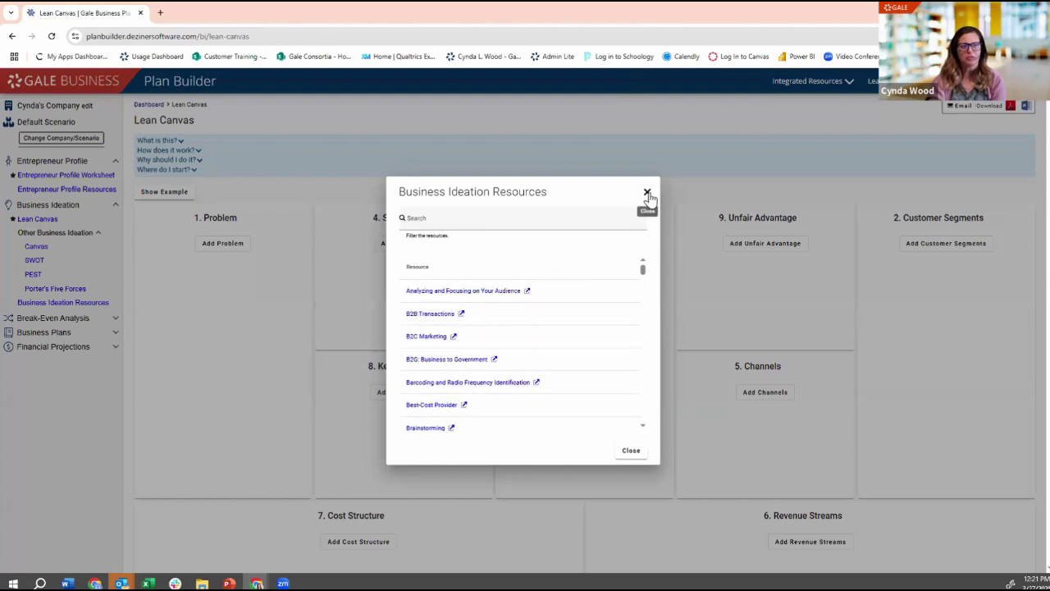
{"action": "left_click", "coordinate": [647, 194]}
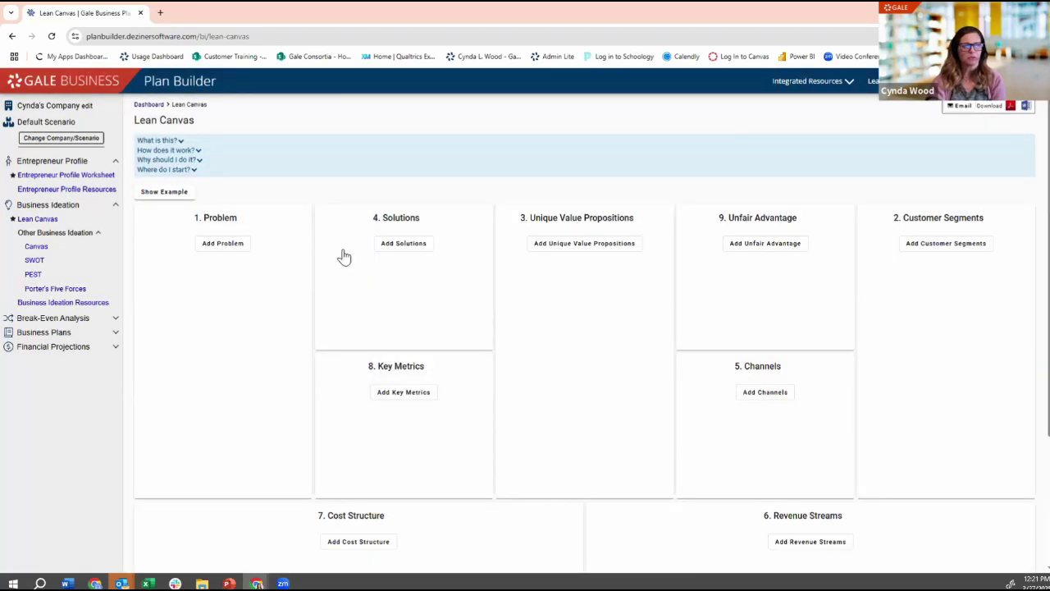
Collapse Entrepreneur Profile and Business Ideation, and look over the whole Expenses worksheet under Break-Even Analysis.
{"action": "left_click", "coordinate": [116, 167]}
{"action": "left_click", "coordinate": [117, 175]}
{"action": "left_click", "coordinate": [118, 193]}
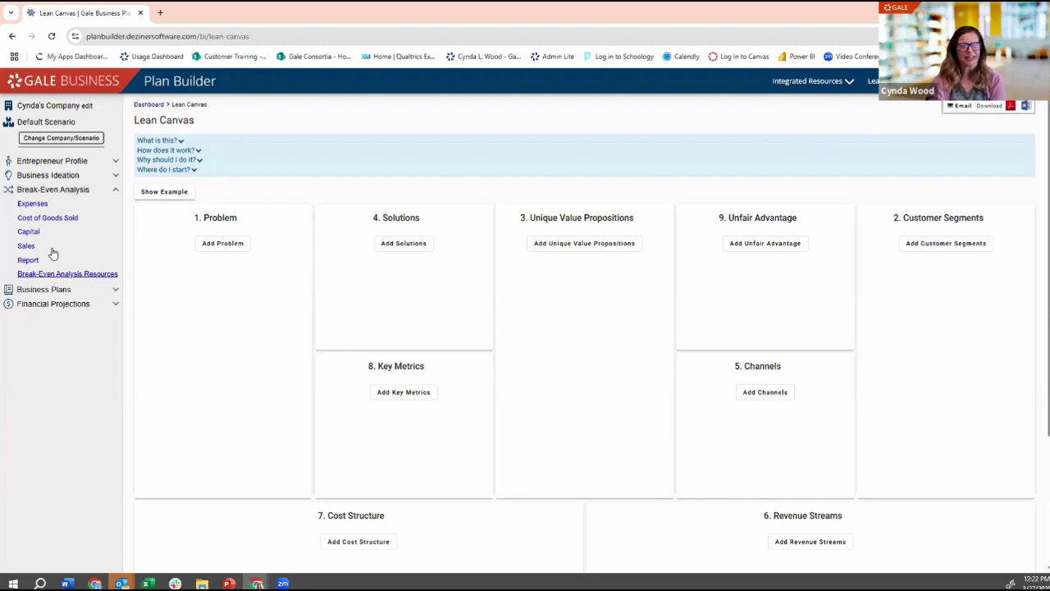
{"action": "left_click", "coordinate": [33, 203]}
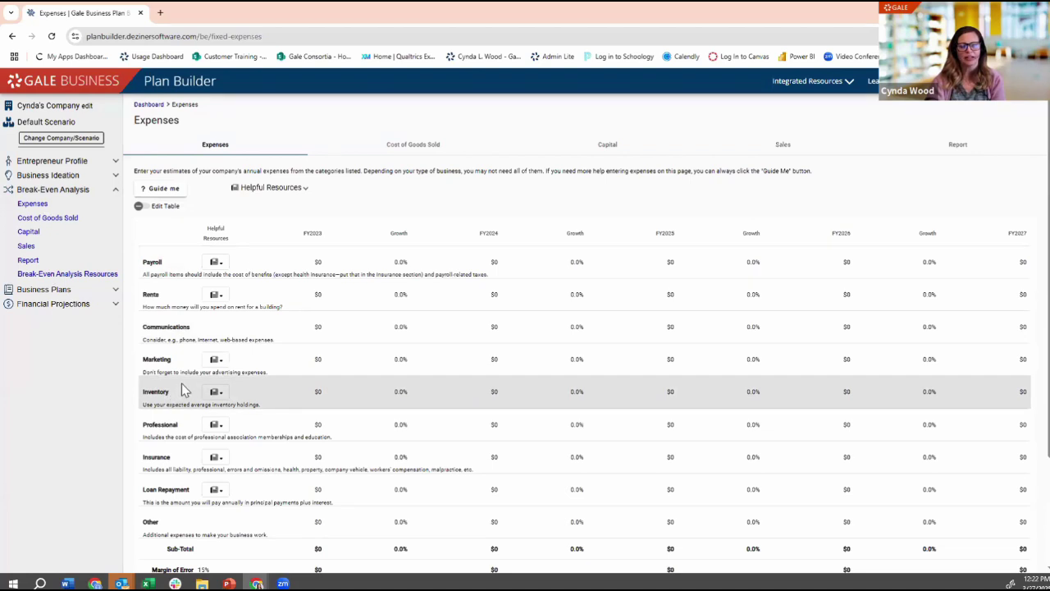
{"action": "scroll", "coordinate": [186, 423], "scroll_direction": "down", "scroll_amount": 3}
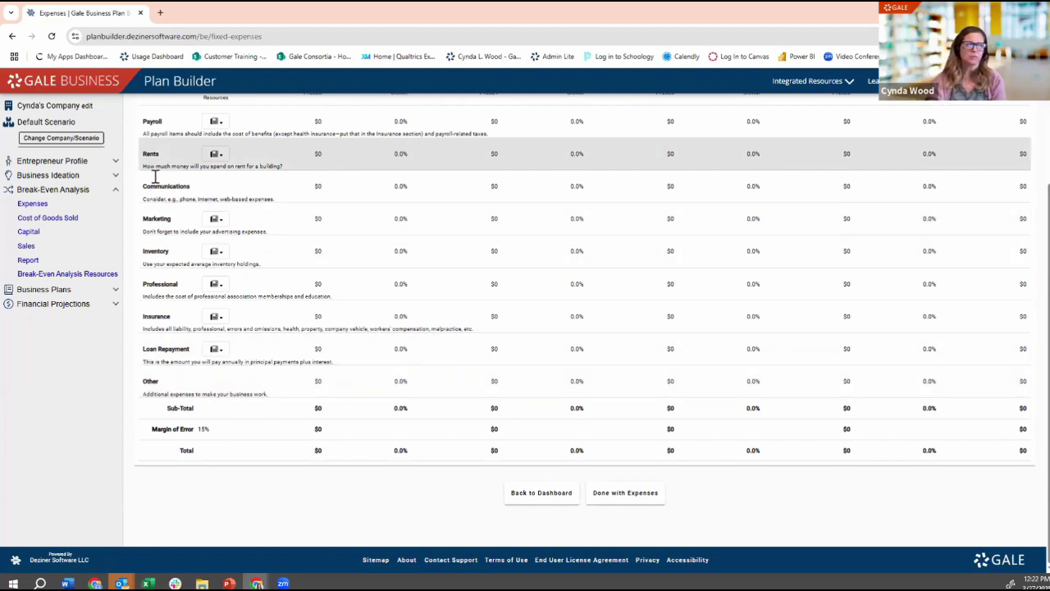
View the Cost of Goods Sold, Capital, Sales and Report pages of the Break-Even Analysis one after another.
{"action": "left_click", "coordinate": [50, 218]}
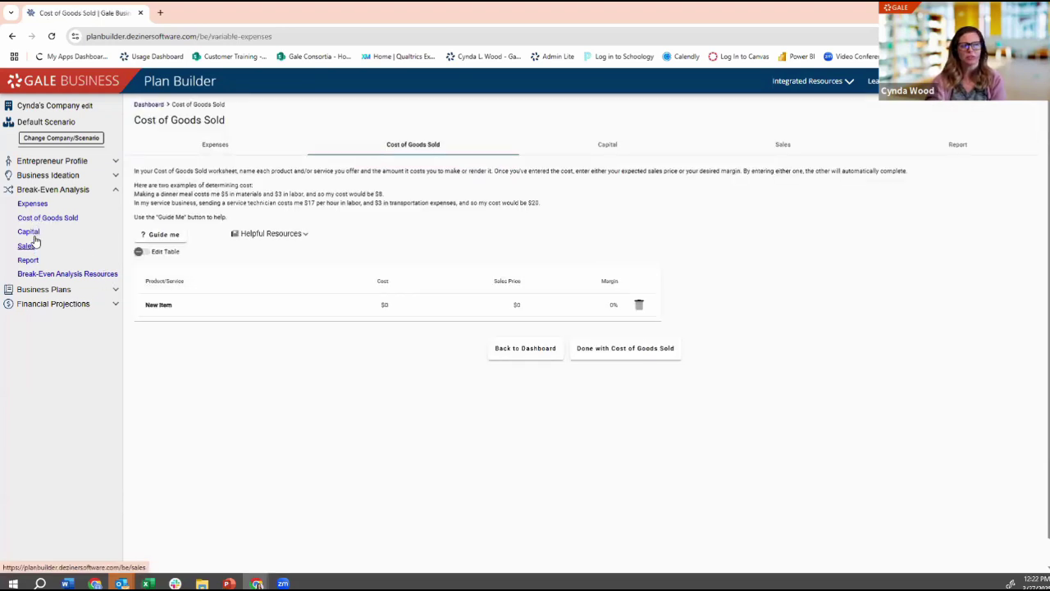
{"action": "left_click", "coordinate": [31, 232]}
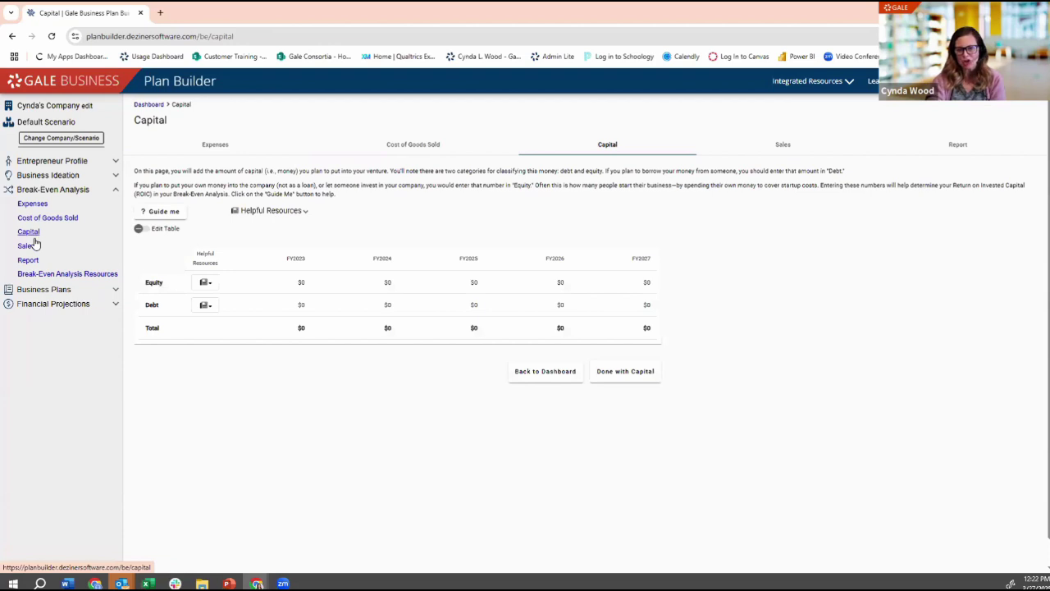
{"action": "left_click", "coordinate": [33, 249]}
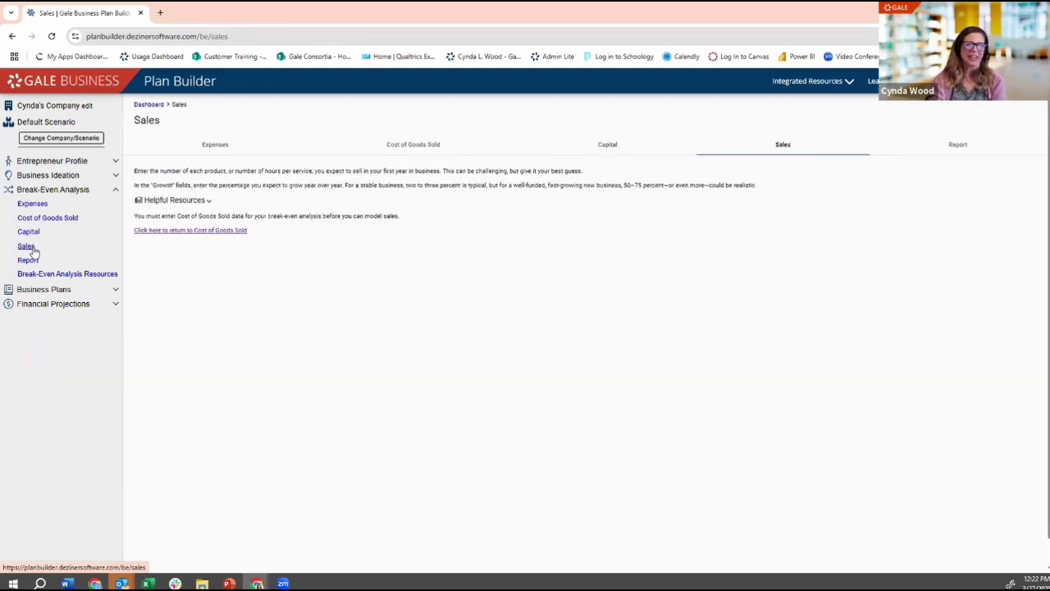
{"action": "left_click", "coordinate": [31, 261]}
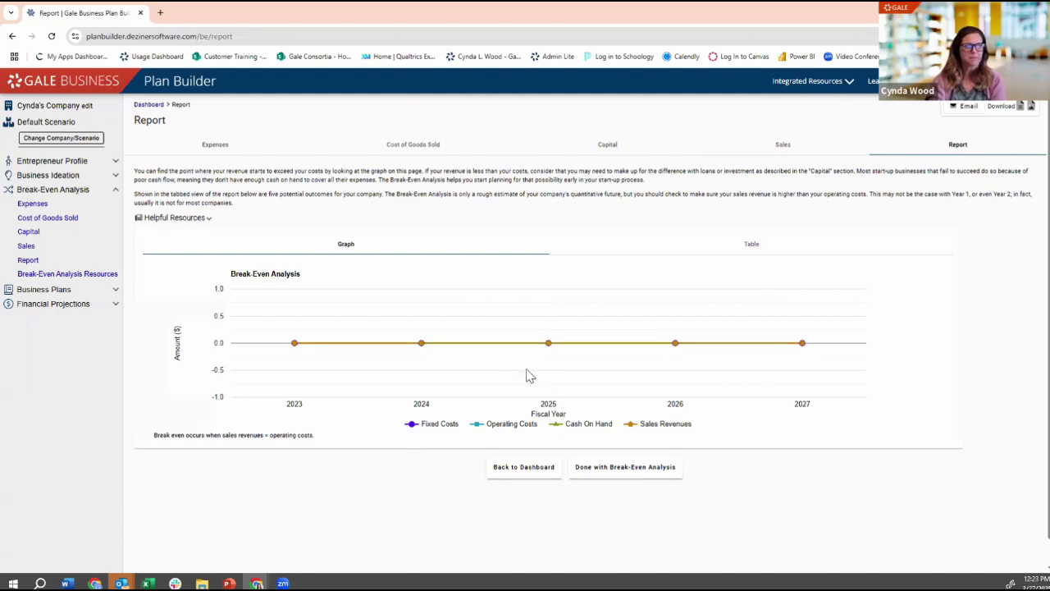
Show the Business Plans options, including Other Business Plans, and look over all sections of the Lean Business Plan.
{"action": "left_click", "coordinate": [107, 292]}
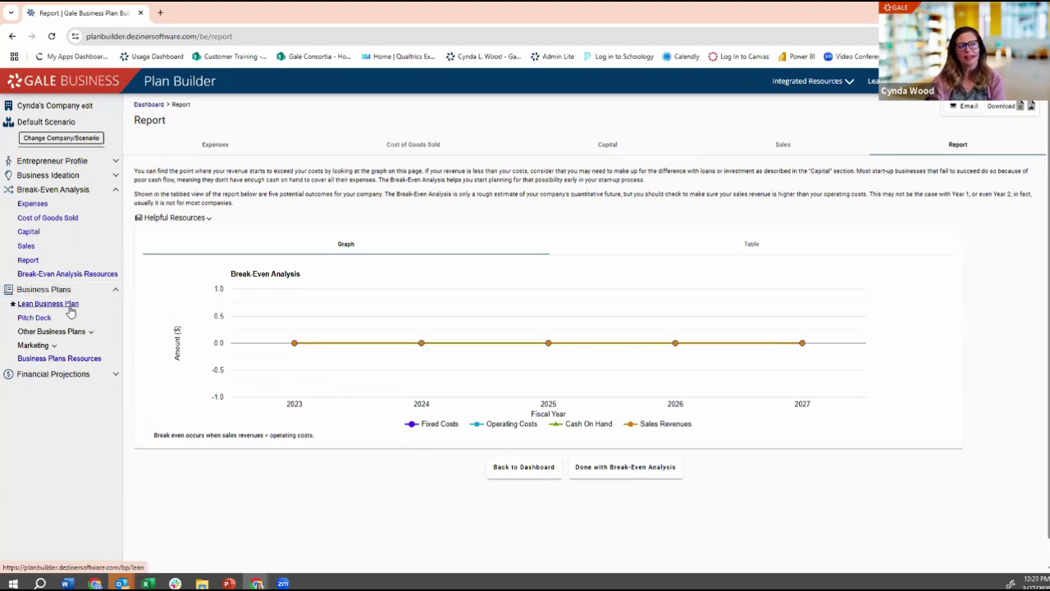
{"action": "left_click", "coordinate": [112, 194]}
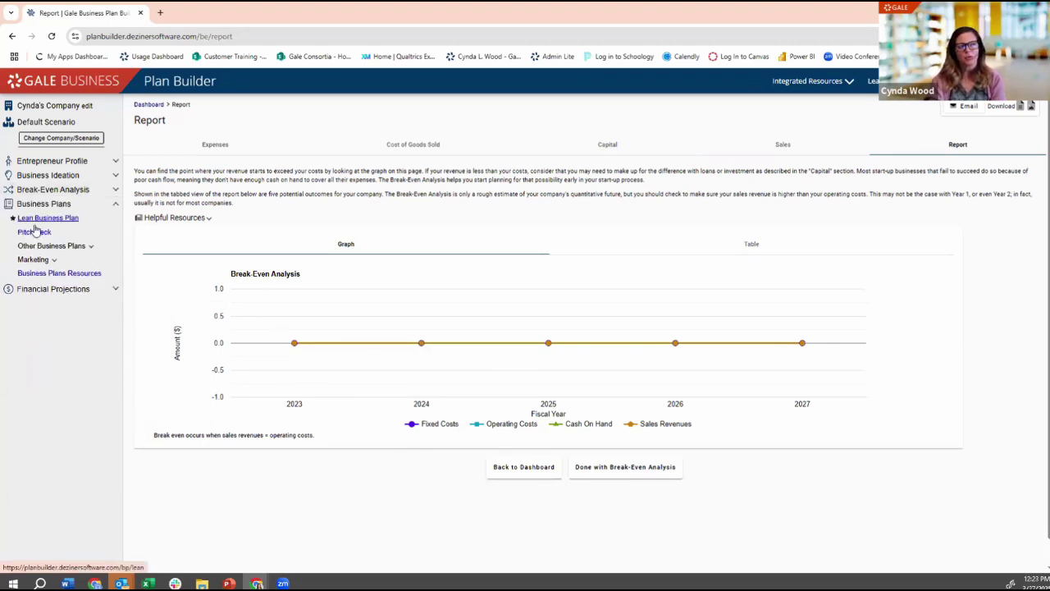
{"action": "left_click", "coordinate": [83, 247]}
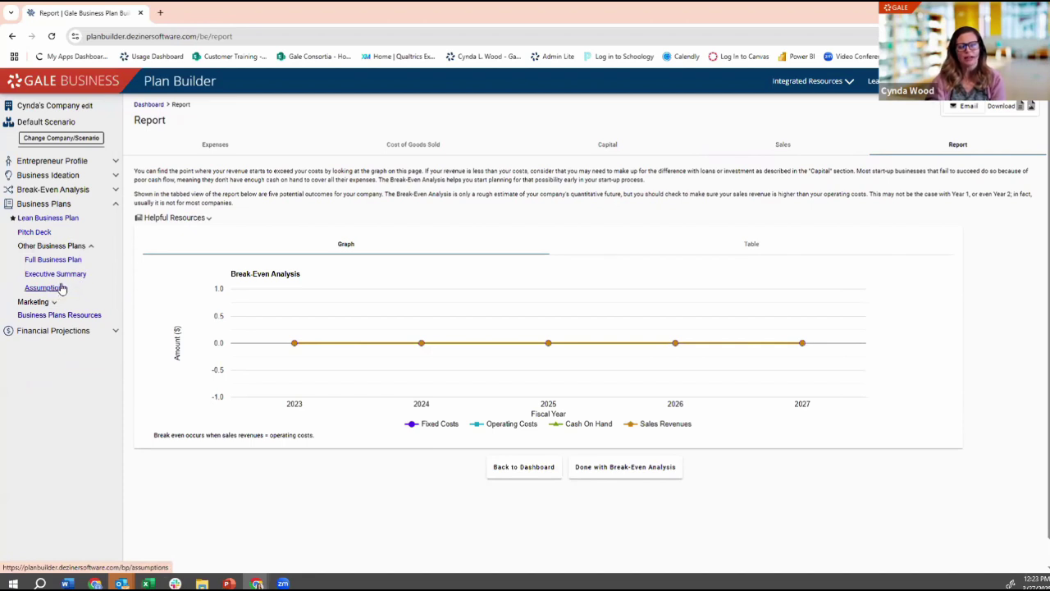
{"action": "left_click", "coordinate": [68, 219]}
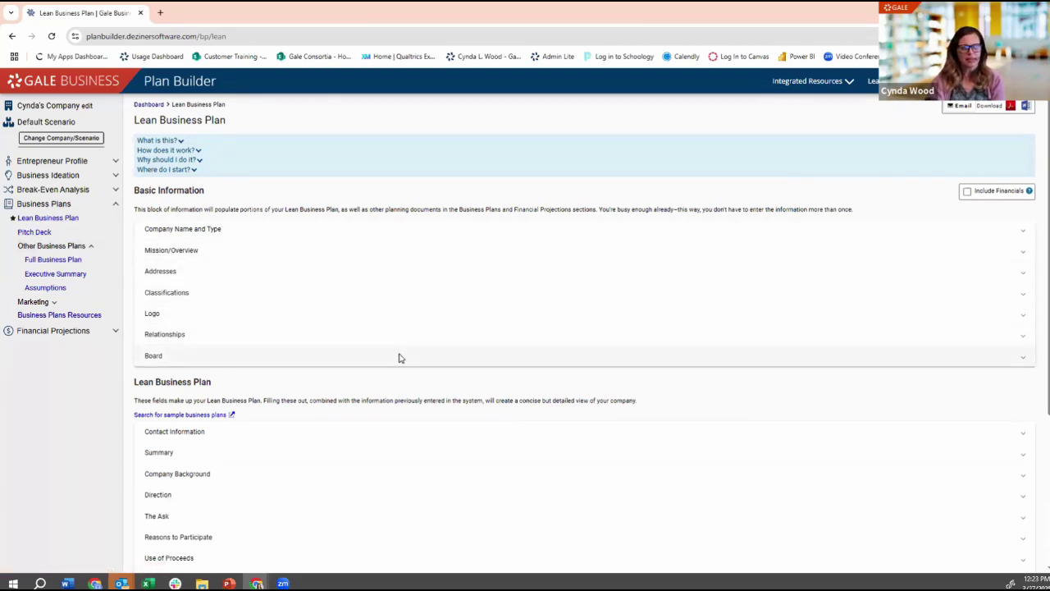
{"action": "scroll", "coordinate": [399, 361], "scroll_direction": "down", "scroll_amount": 3}
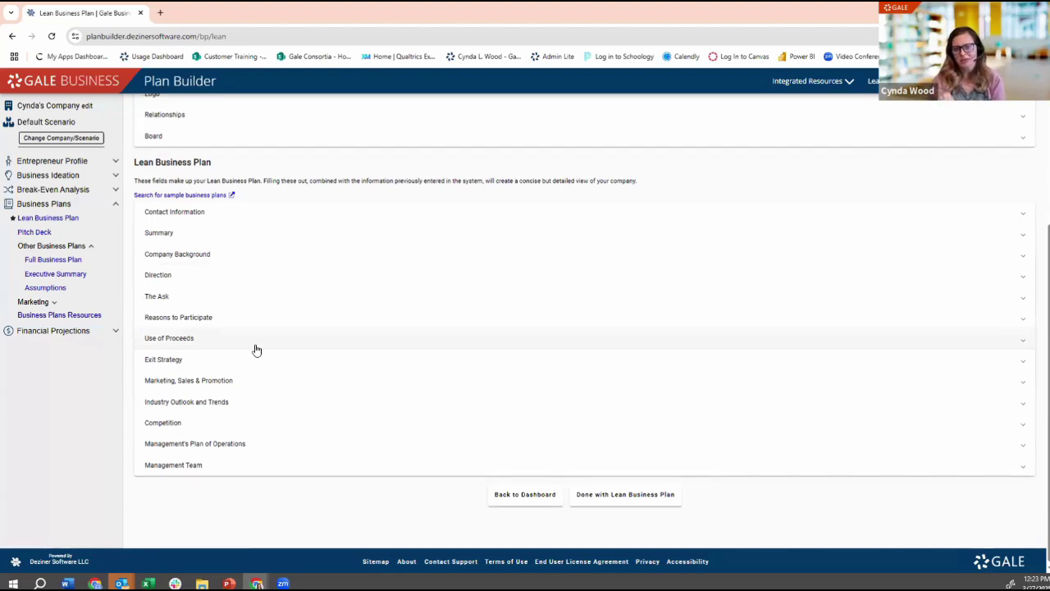
Review the guidance for the Company Background, The Ask and Exit Strategy sections of the Lean Business Plan.
{"action": "left_click", "coordinate": [236, 256]}
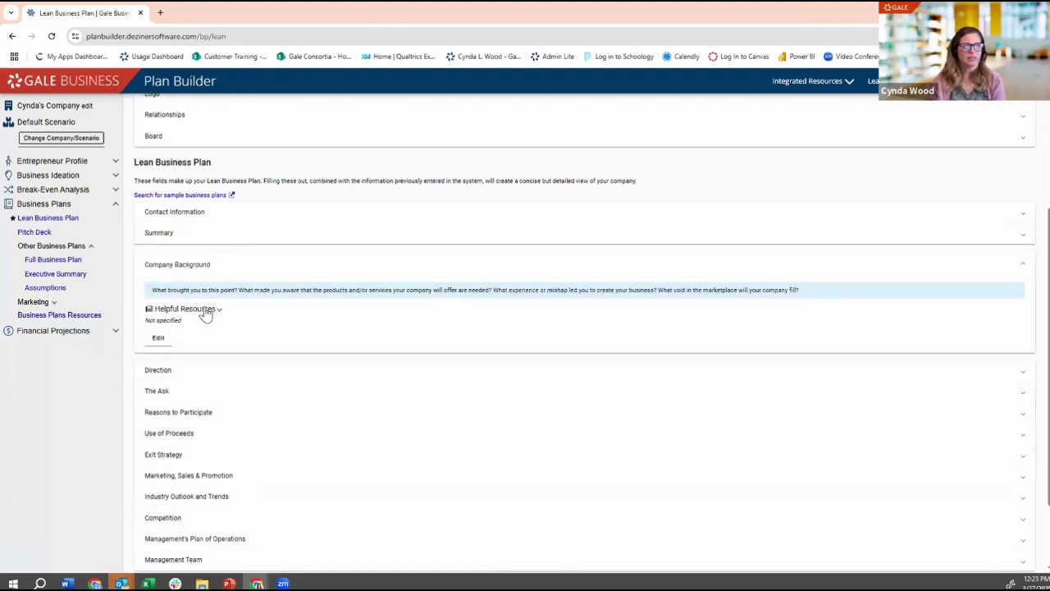
{"action": "left_click", "coordinate": [214, 390]}
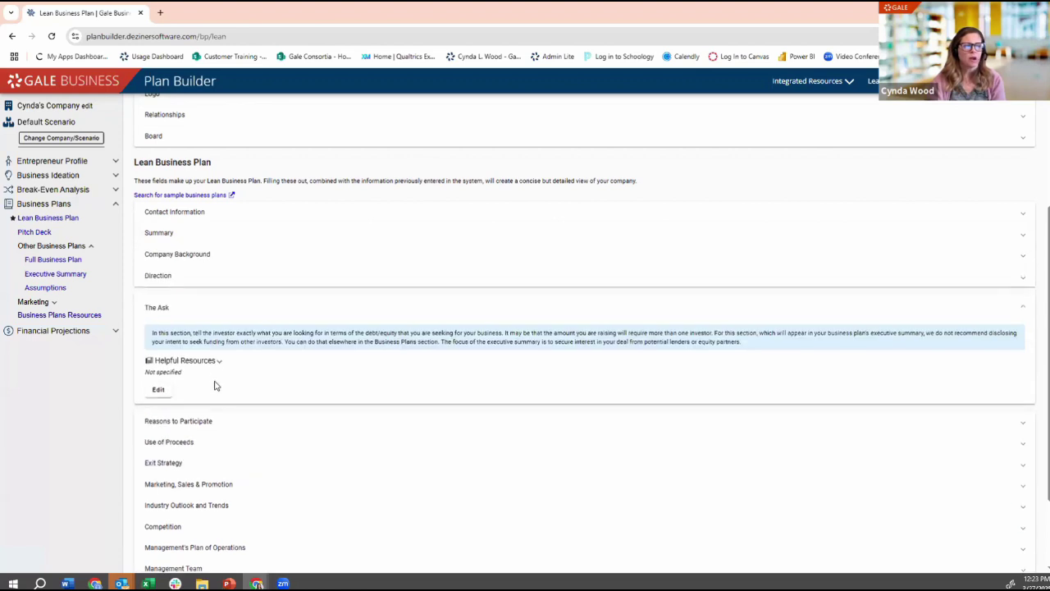
{"action": "left_click", "coordinate": [345, 466]}
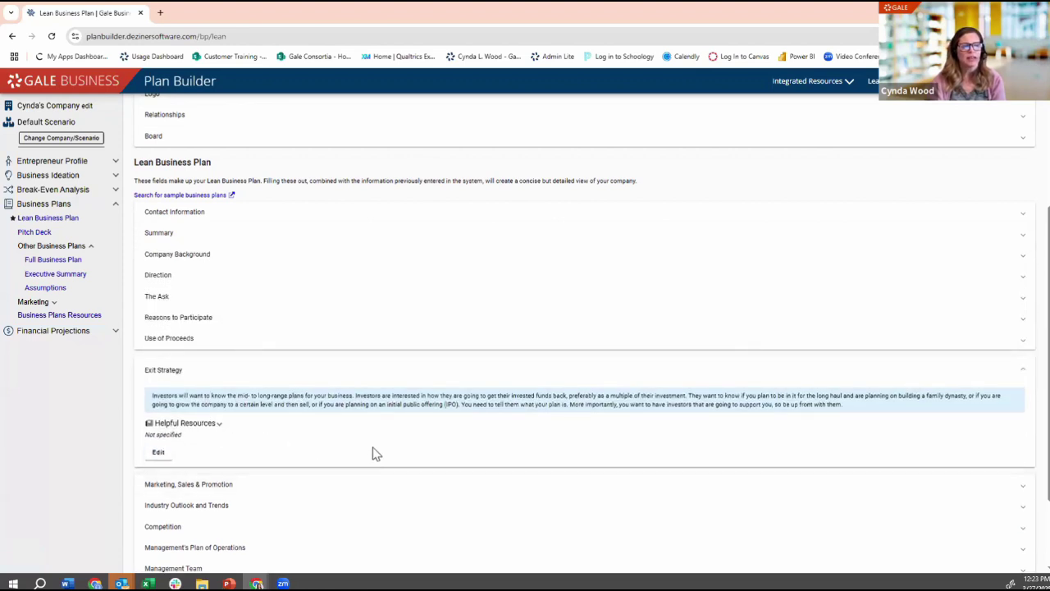
{"action": "scroll", "coordinate": [373, 452], "scroll_direction": "down", "scroll_amount": 2}
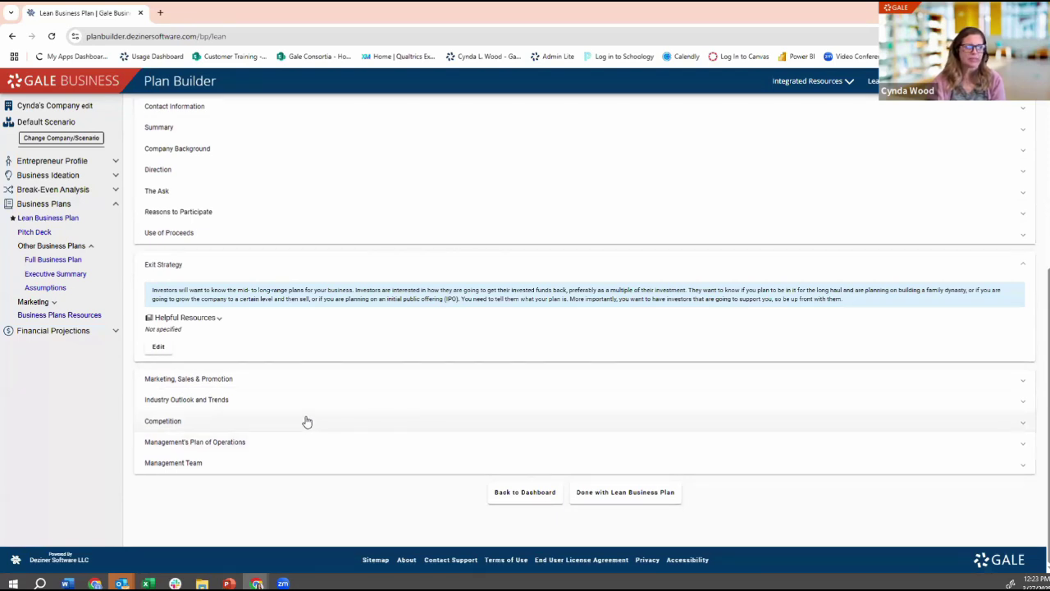
View the Pitch Deck page and the Graphics/Printing page among the Marketing tools of Business Plans.
{"action": "left_click", "coordinate": [91, 247]}
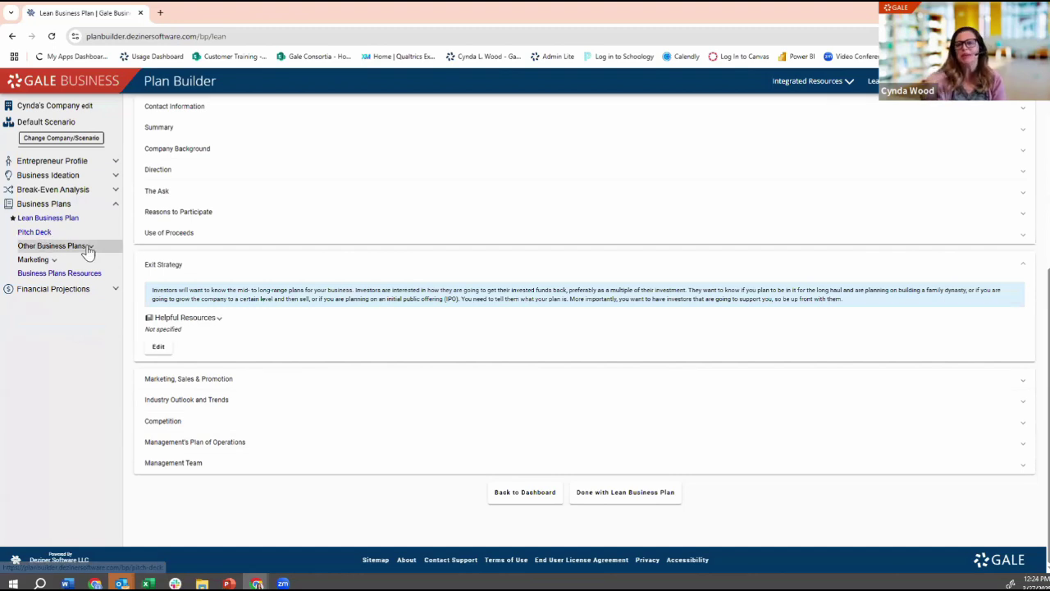
{"action": "left_click", "coordinate": [36, 232]}
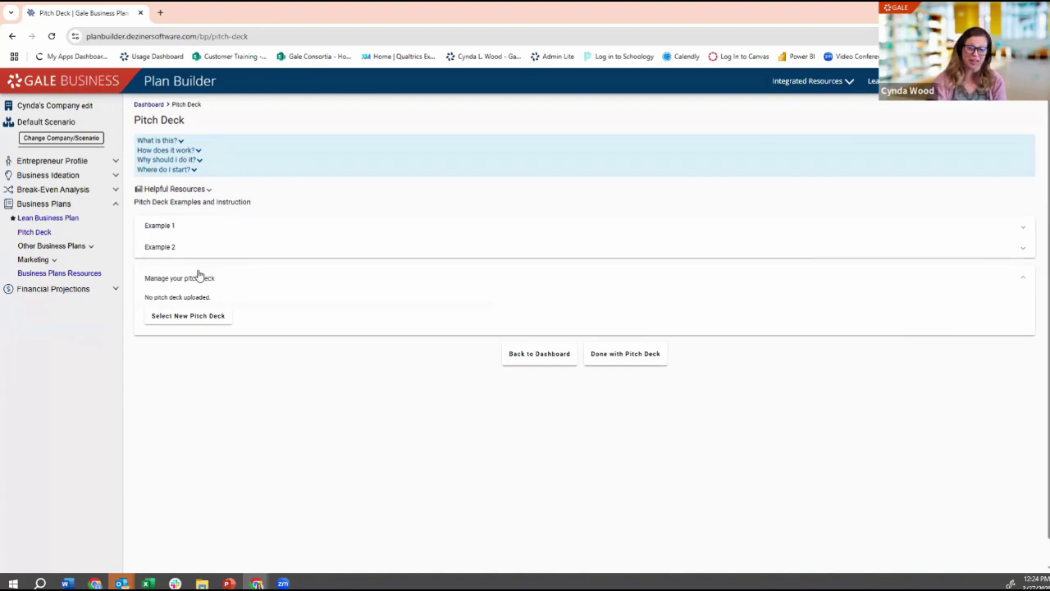
{"action": "left_click", "coordinate": [52, 261]}
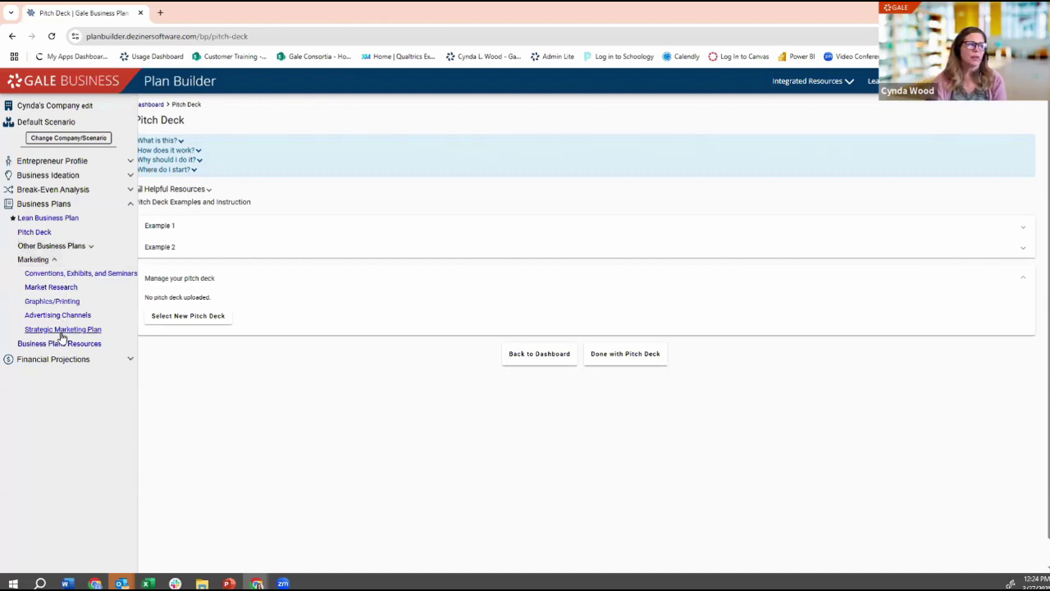
{"action": "left_click", "coordinate": [66, 301]}
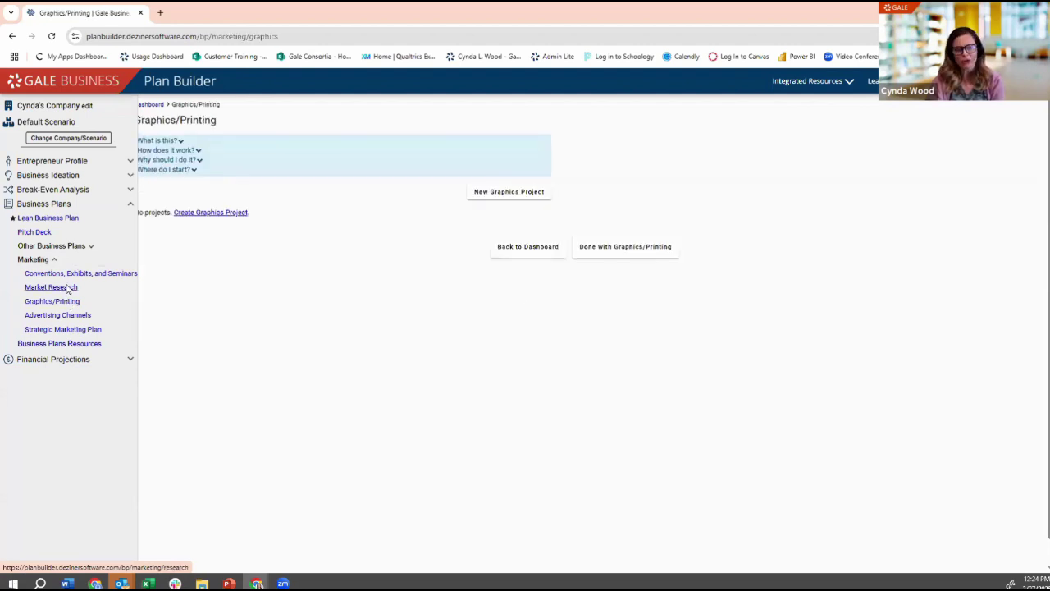
Look over the Business Plans Resources list, close it and collapse the Business Plans section.
{"action": "left_click", "coordinate": [74, 346]}
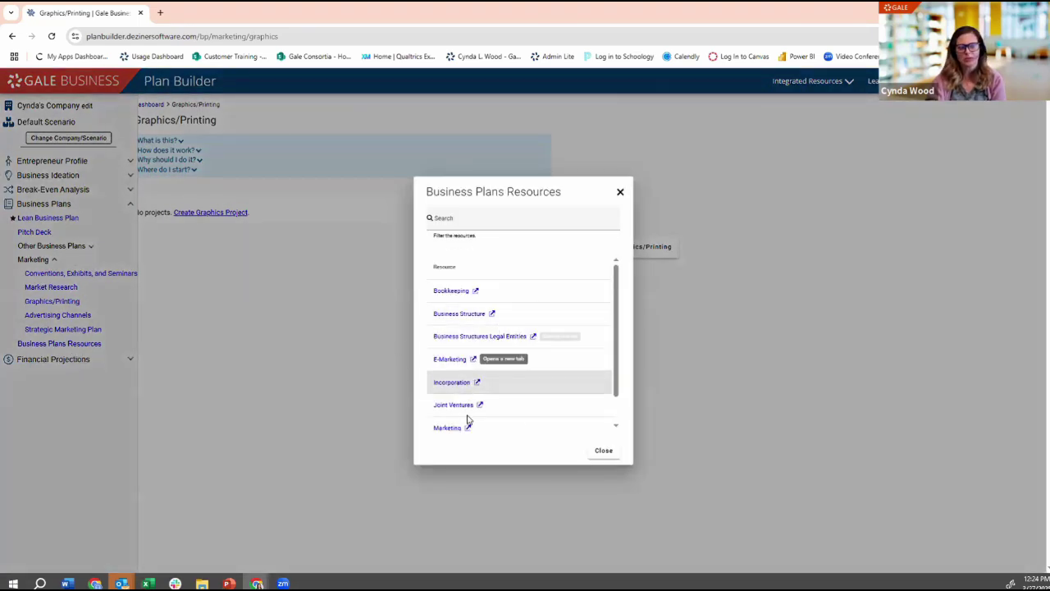
{"action": "left_click", "coordinate": [620, 193]}
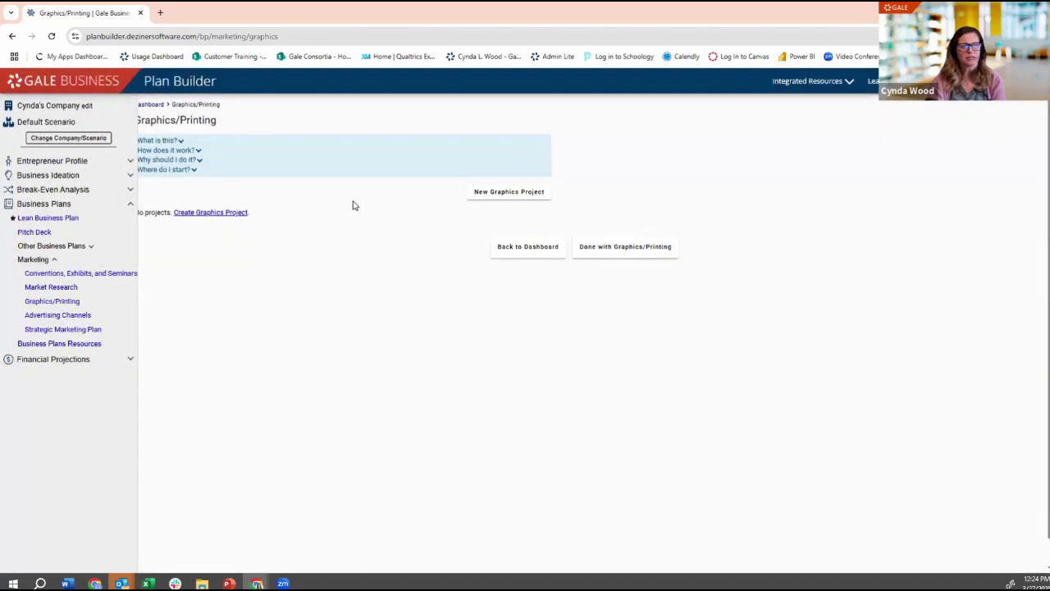
{"action": "left_click", "coordinate": [129, 205]}
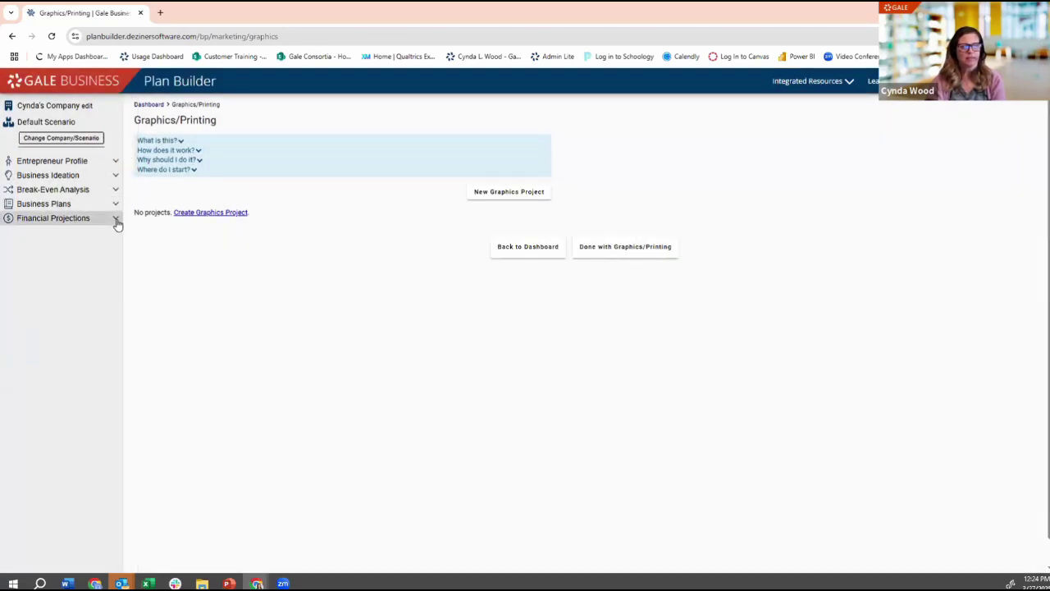
Open a New Capital Equipment form in the Capital Expenditures area of Financial Projections and review its fields.
{"action": "left_click", "coordinate": [115, 218]}
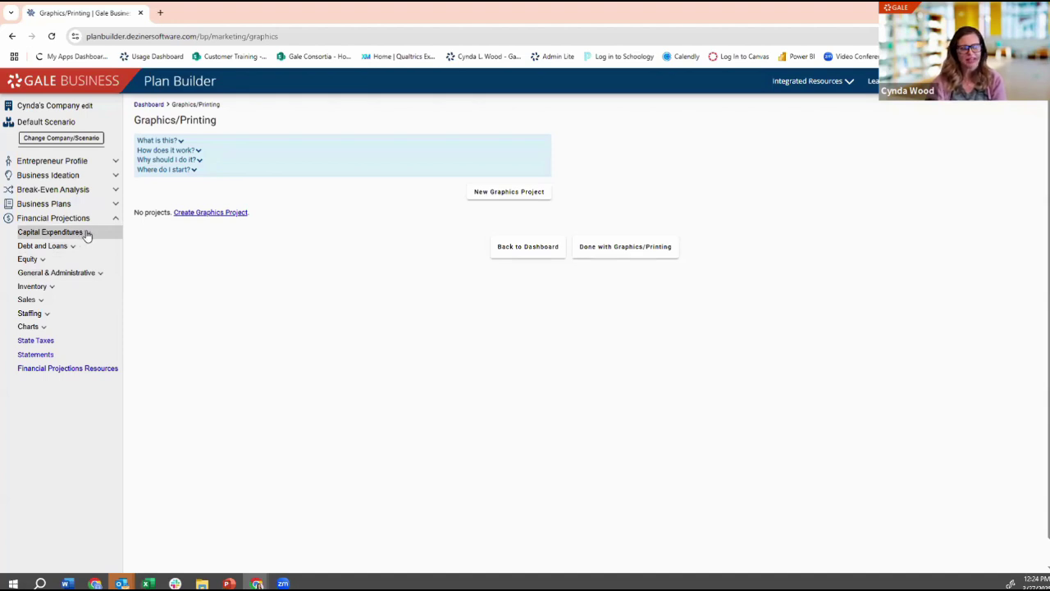
{"action": "left_click", "coordinate": [87, 233]}
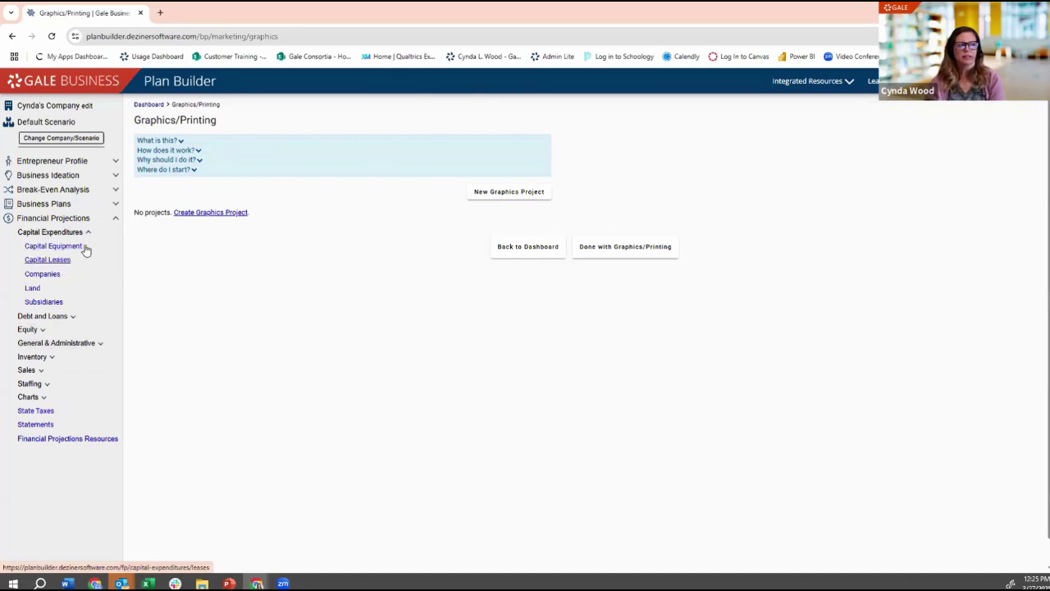
{"action": "left_click", "coordinate": [85, 246]}
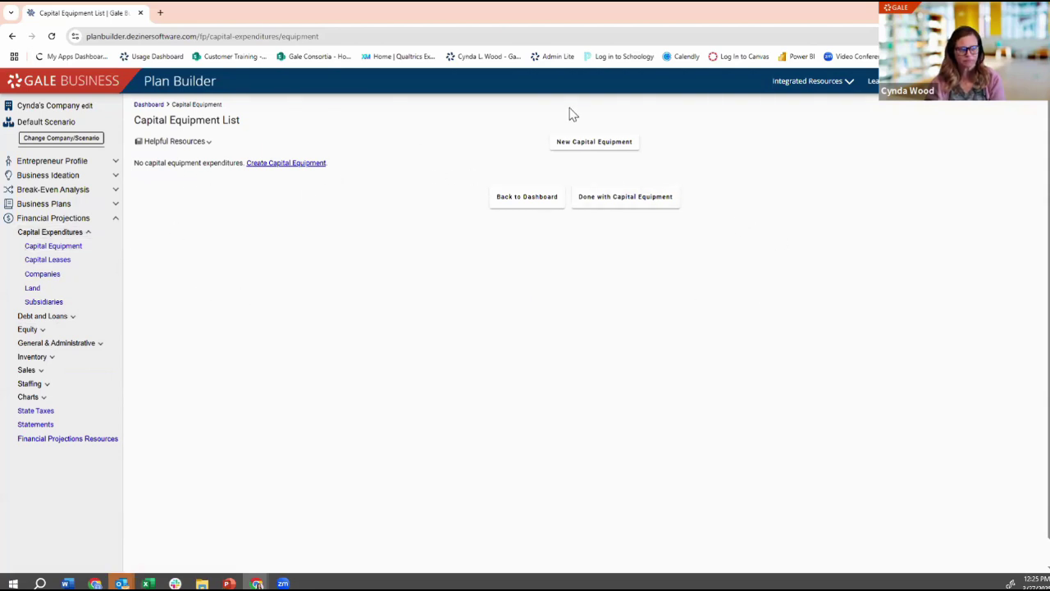
{"action": "left_click", "coordinate": [605, 153]}
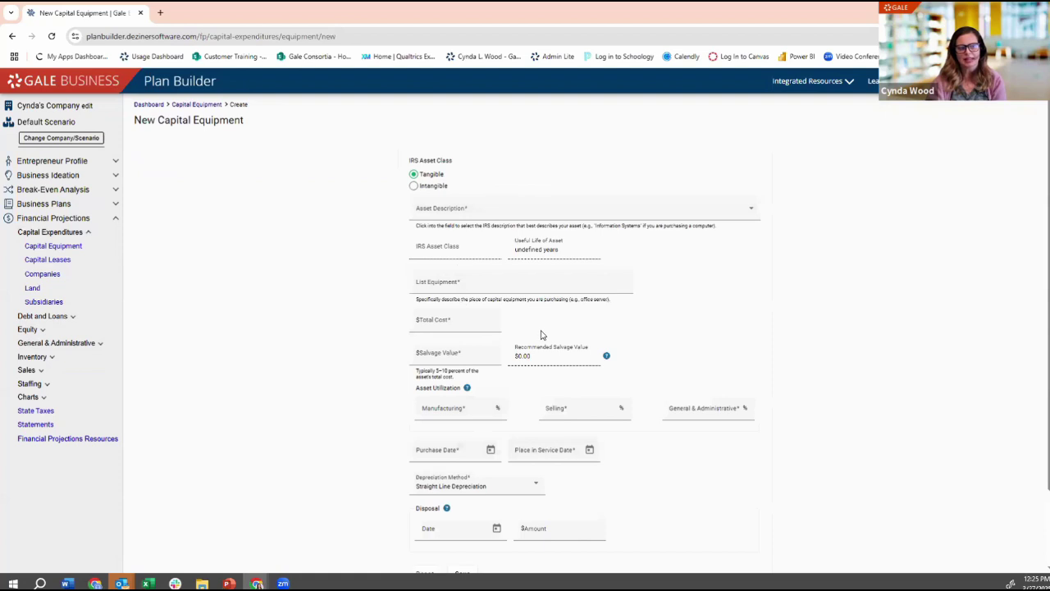
{"action": "scroll", "coordinate": [541, 335], "scroll_direction": "down", "scroll_amount": 1}
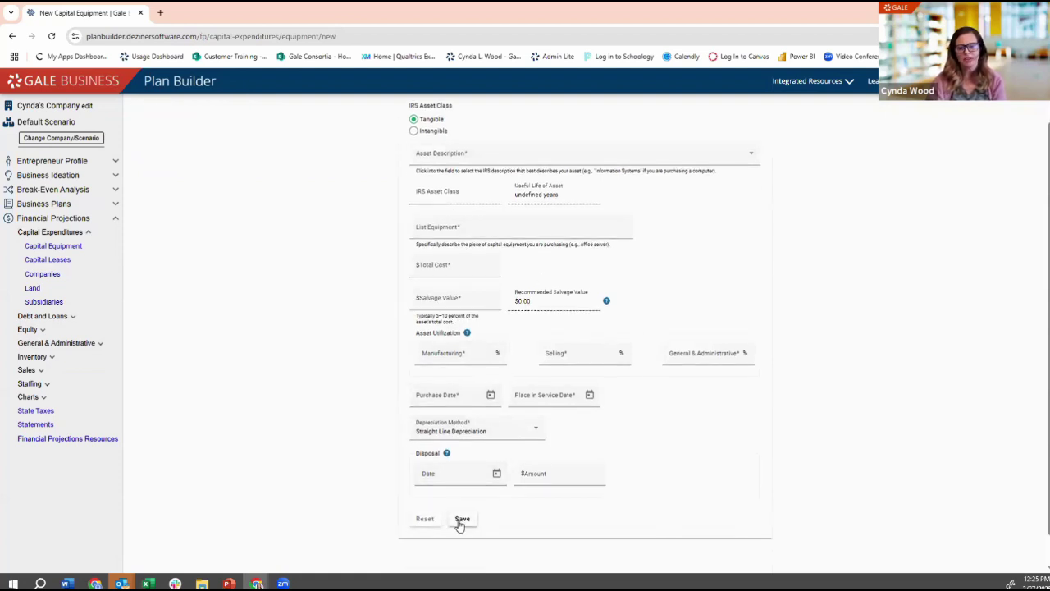
Open a New Capital Lease form under Capital Expenditures and review its fields down to the Disposal section.
{"action": "left_click", "coordinate": [65, 268]}
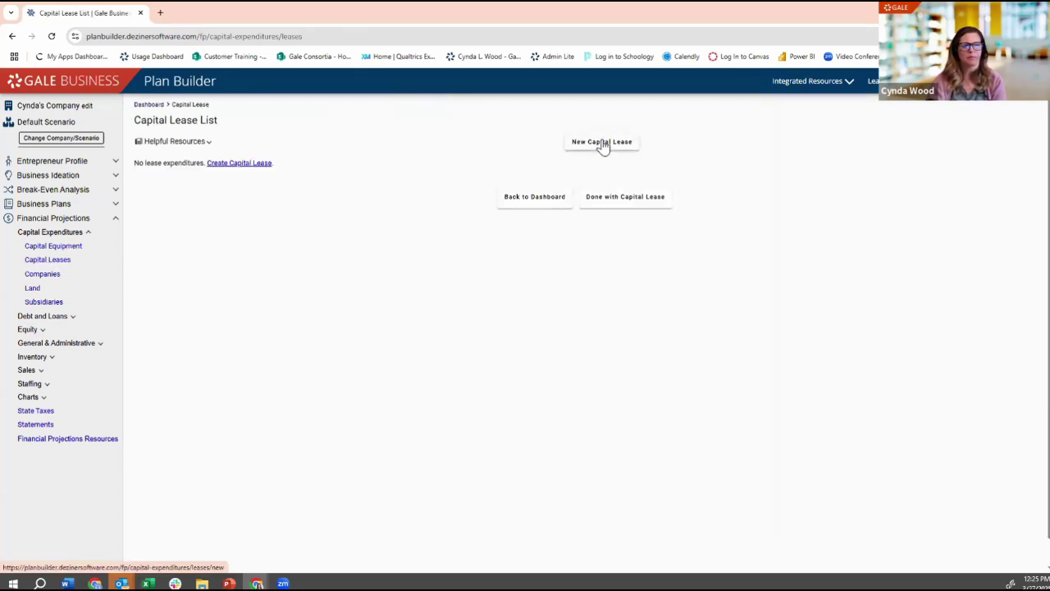
{"action": "left_click", "coordinate": [603, 145]}
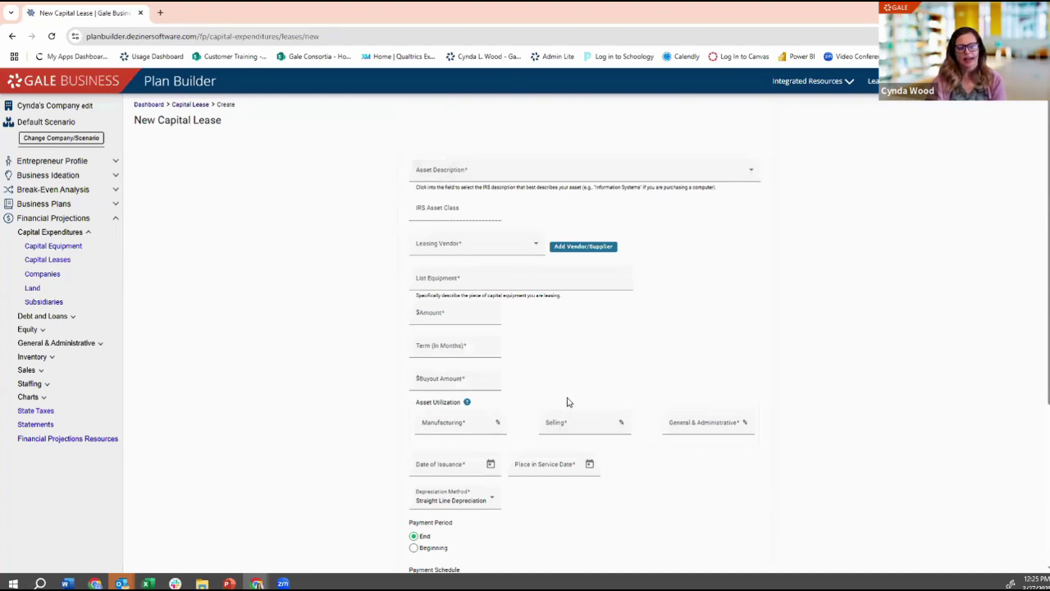
{"action": "scroll", "coordinate": [567, 402], "scroll_direction": "down", "scroll_amount": 1}
{"action": "scroll", "coordinate": [567, 403], "scroll_direction": "down", "scroll_amount": 1}
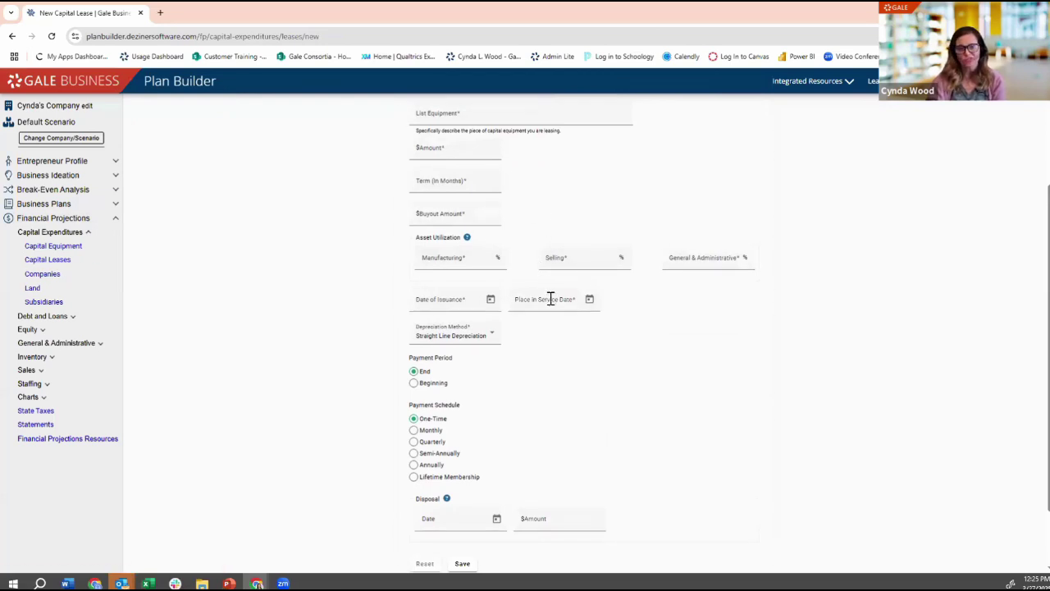
{"action": "scroll", "coordinate": [518, 425], "scroll_direction": "down", "scroll_amount": 1}
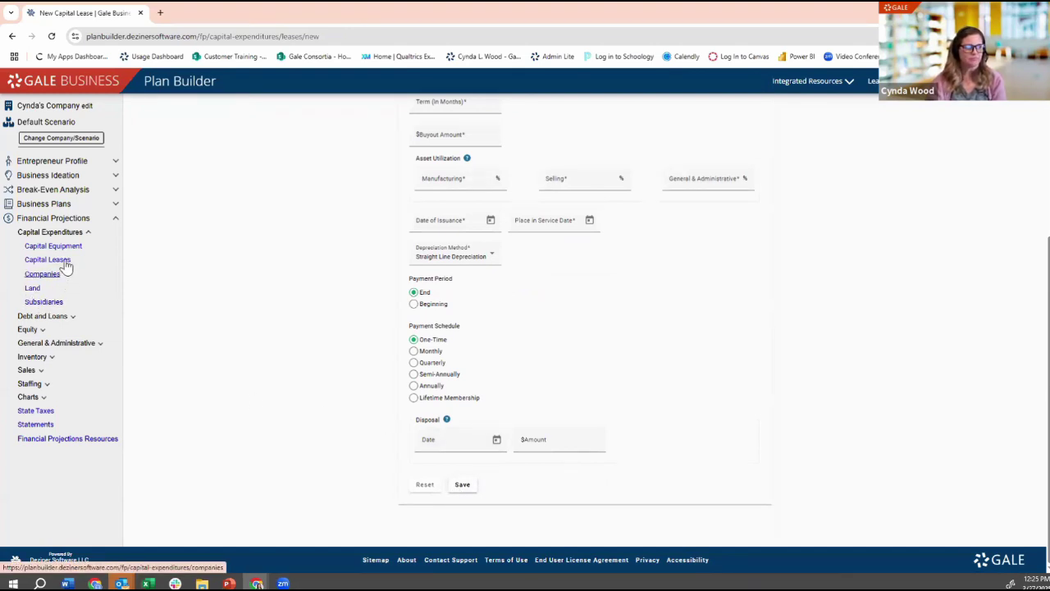
Look over the Debt List and Interest Income List under Debt and Loans, with the Capital Expenditures and Debt and Loans groups collapsed.
{"action": "left_click", "coordinate": [64, 232]}
{"action": "left_click", "coordinate": [67, 247]}
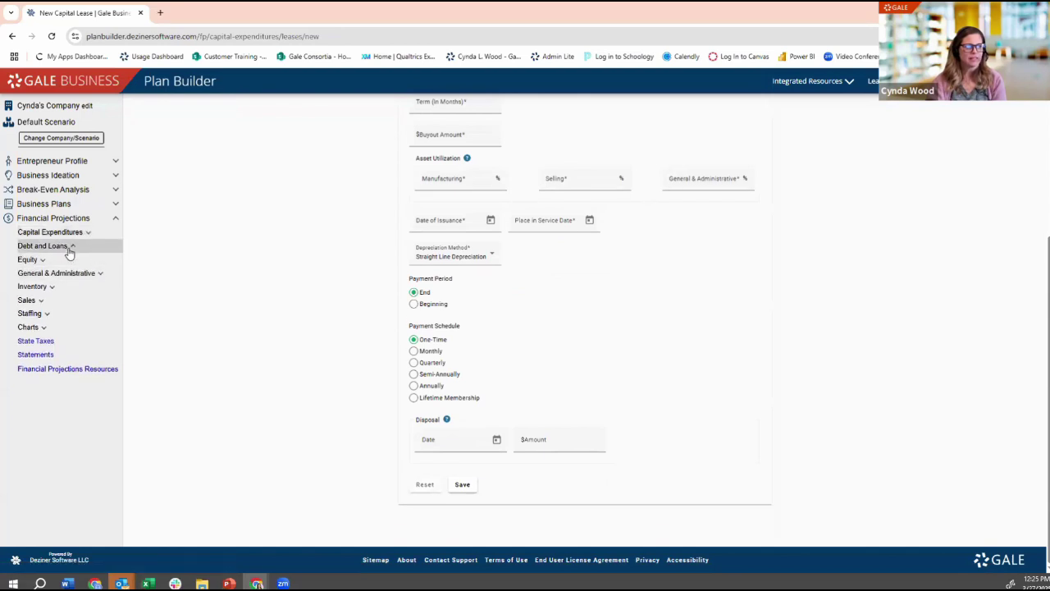
{"action": "left_click", "coordinate": [59, 259]}
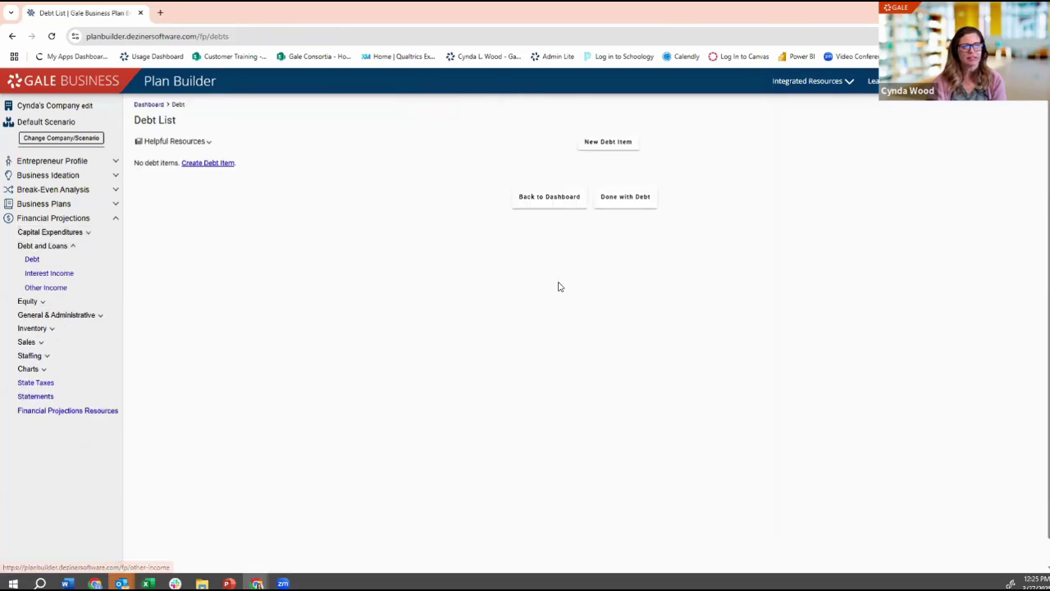
{"action": "left_click", "coordinate": [60, 277]}
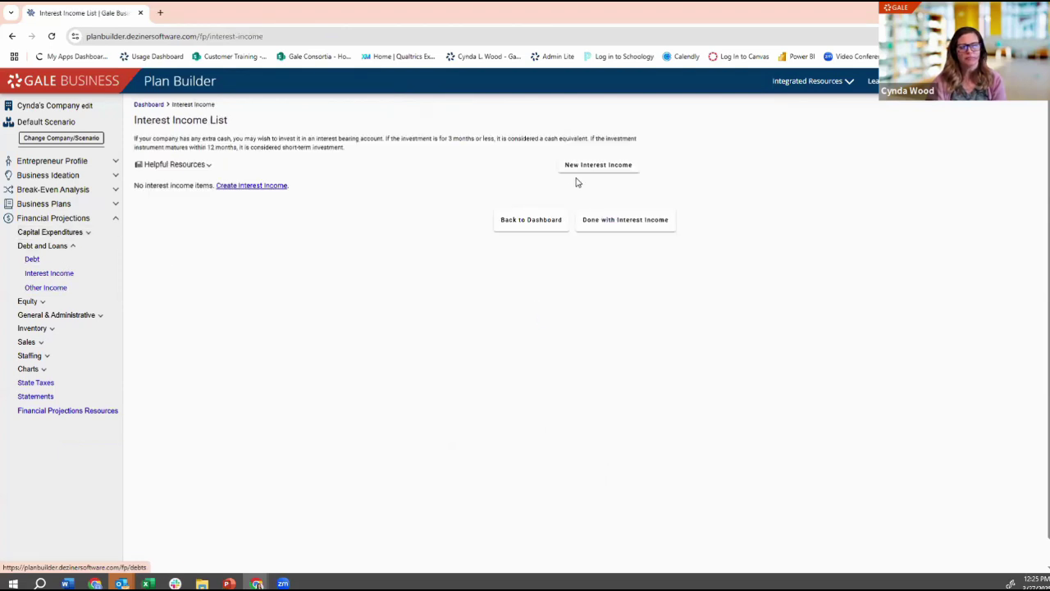
{"action": "left_click", "coordinate": [46, 246]}
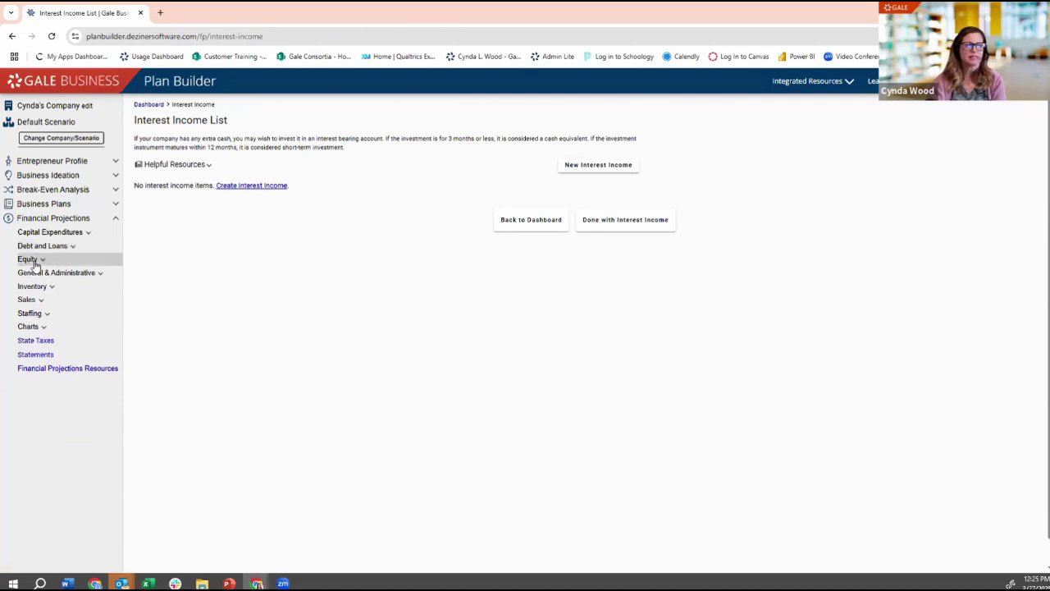
Expand the Equity, General & Administrative, Inventory and Sales groups of Financial Projections to review the items they contain.
{"action": "left_click", "coordinate": [27, 259]}
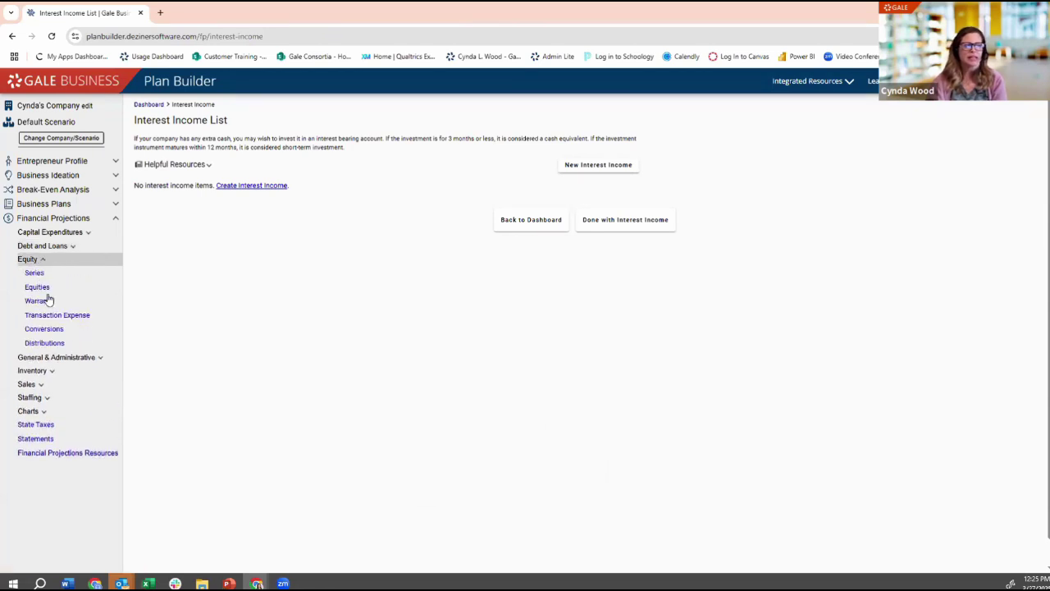
{"action": "left_click", "coordinate": [72, 361]}
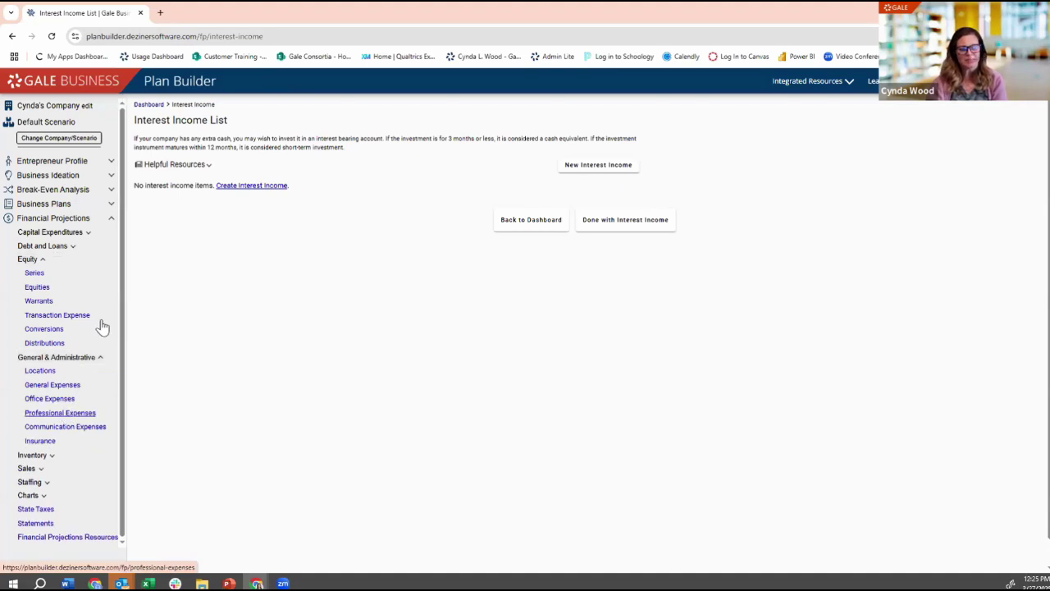
{"action": "left_click", "coordinate": [71, 456]}
{"action": "scroll", "coordinate": [105, 457], "scroll_direction": "down", "scroll_amount": 1}
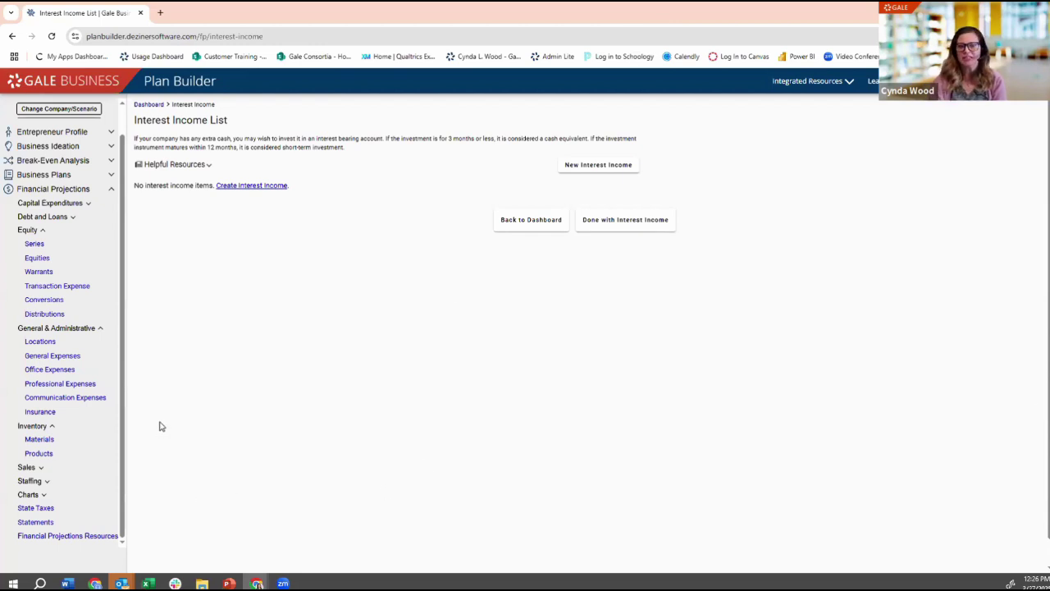
{"action": "left_click", "coordinate": [39, 472]}
{"action": "scroll", "coordinate": [59, 484], "scroll_direction": "down", "scroll_amount": 2}
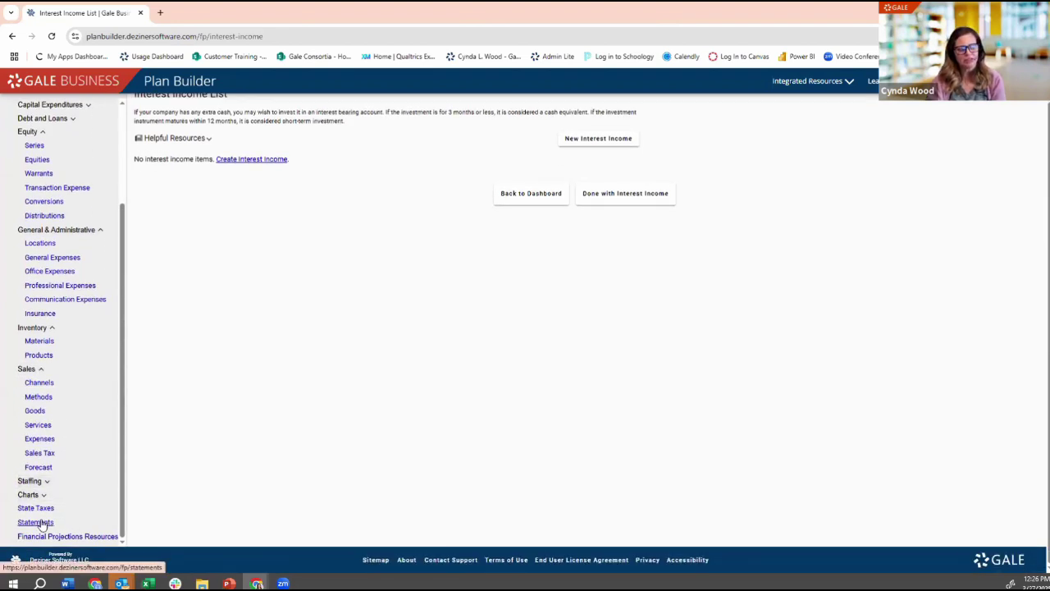
View the Income Statement in the Statements area and collapse the Financial Projections section.
{"action": "left_click", "coordinate": [36, 522]}
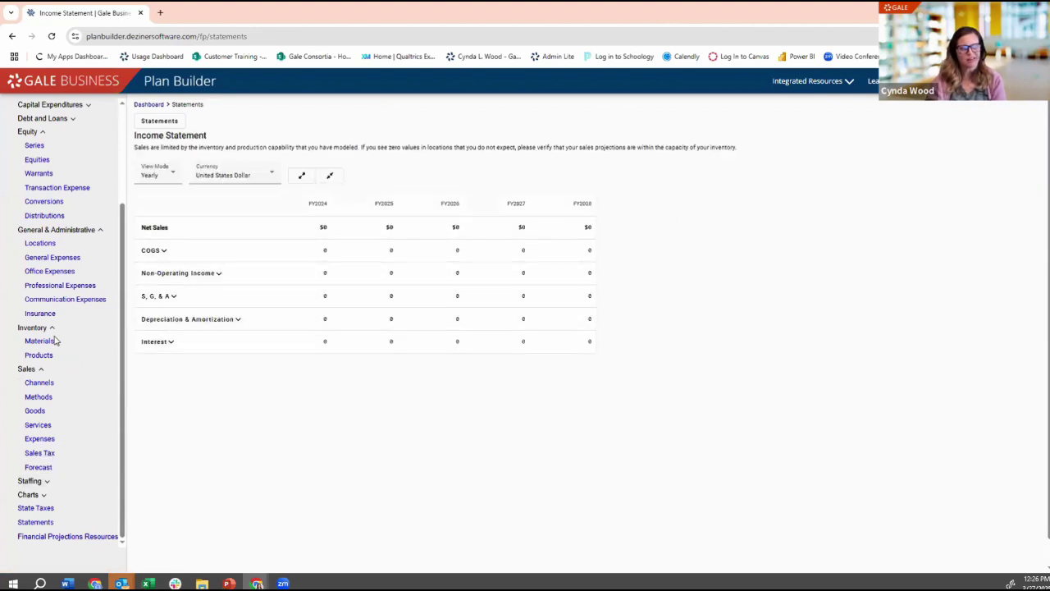
{"action": "scroll", "coordinate": [63, 254], "scroll_direction": "up", "scroll_amount": 3}
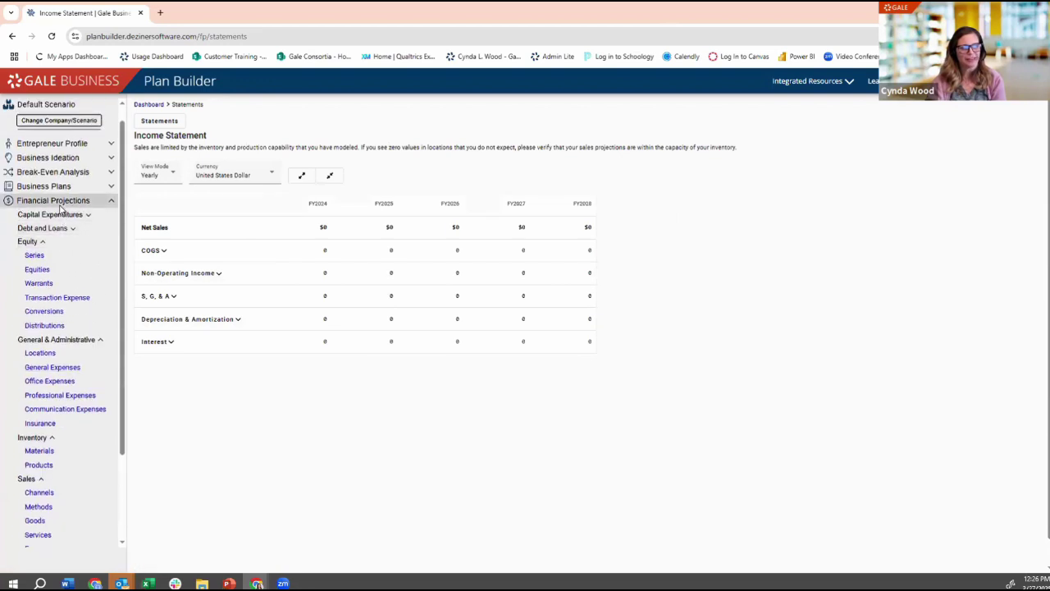
{"action": "left_click", "coordinate": [59, 203]}
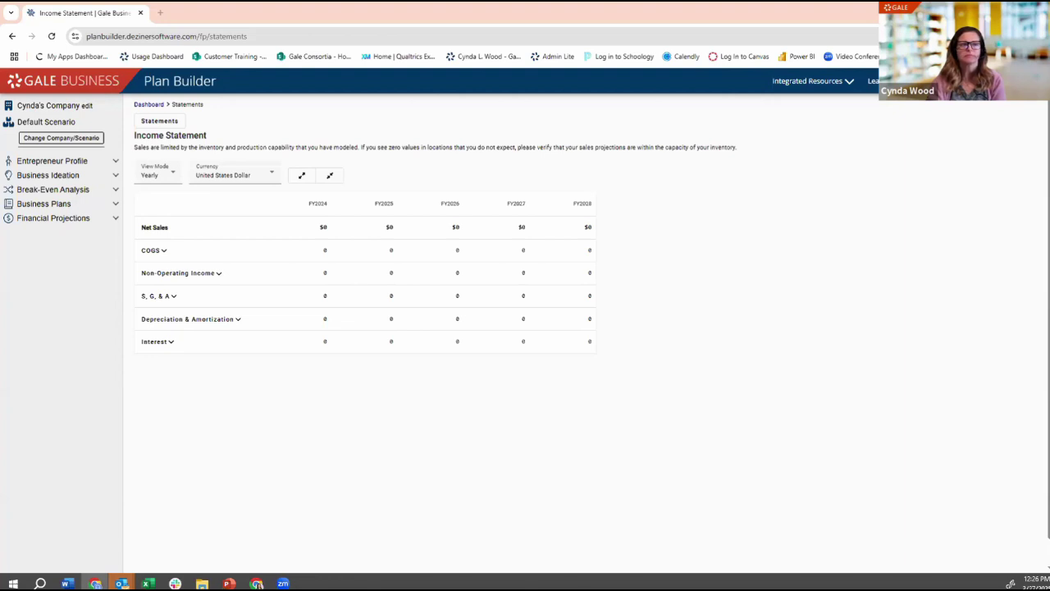
Bring up the Neptune Coffee company's browser window at full size and review its completed Entrepreneur Profile Worksheet.
{"action": "left_click_drag", "start_coordinate": [460, 39], "coordinate": [797, 41]}
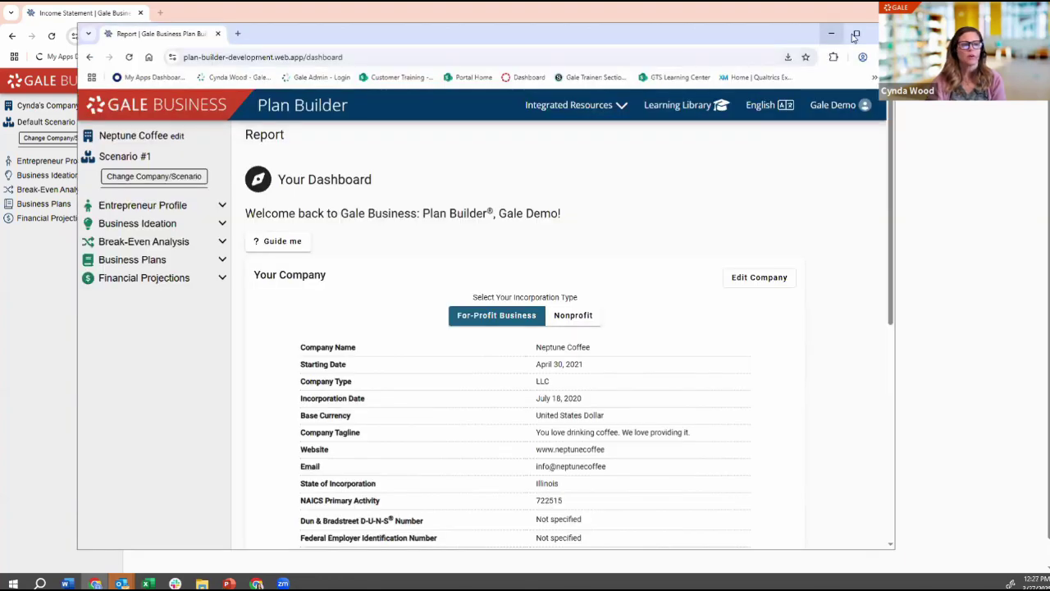
{"action": "left_click", "coordinate": [857, 34]}
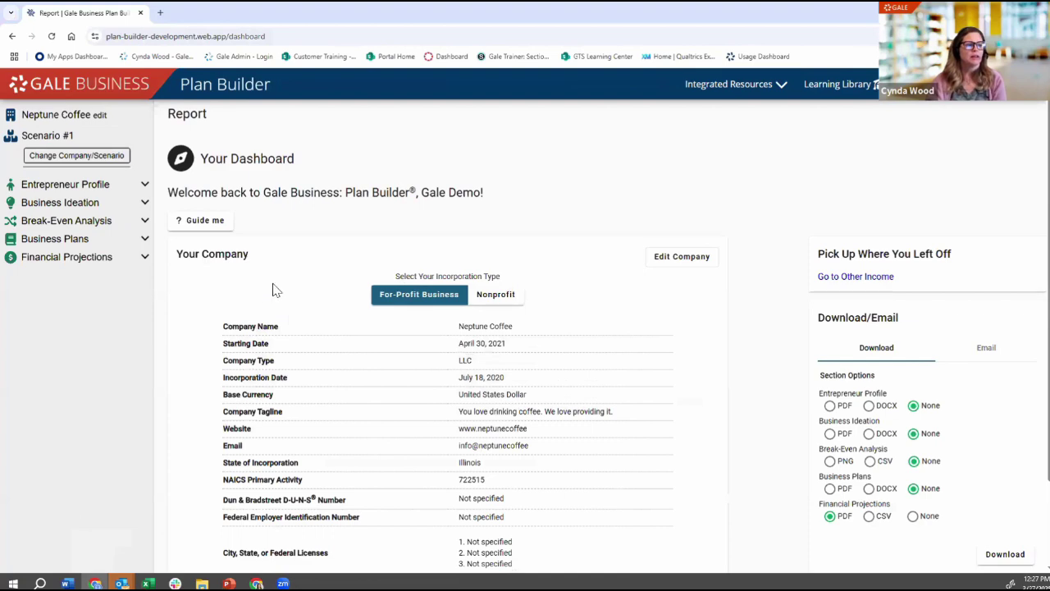
{"action": "left_click", "coordinate": [51, 186]}
{"action": "left_click", "coordinate": [51, 203]}
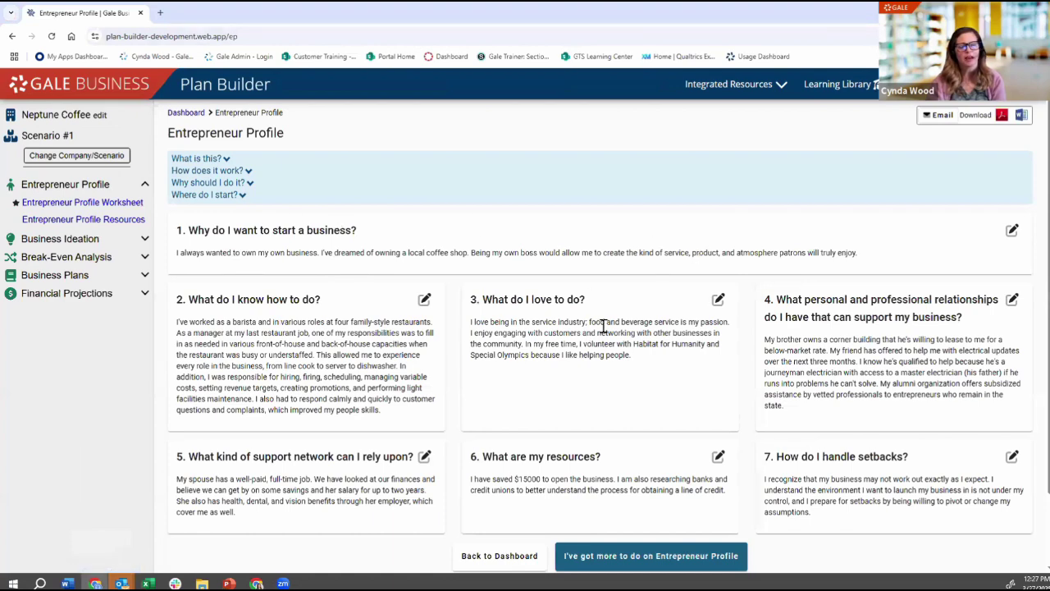
{"action": "scroll", "coordinate": [611, 330], "scroll_direction": "down", "scroll_amount": 1}
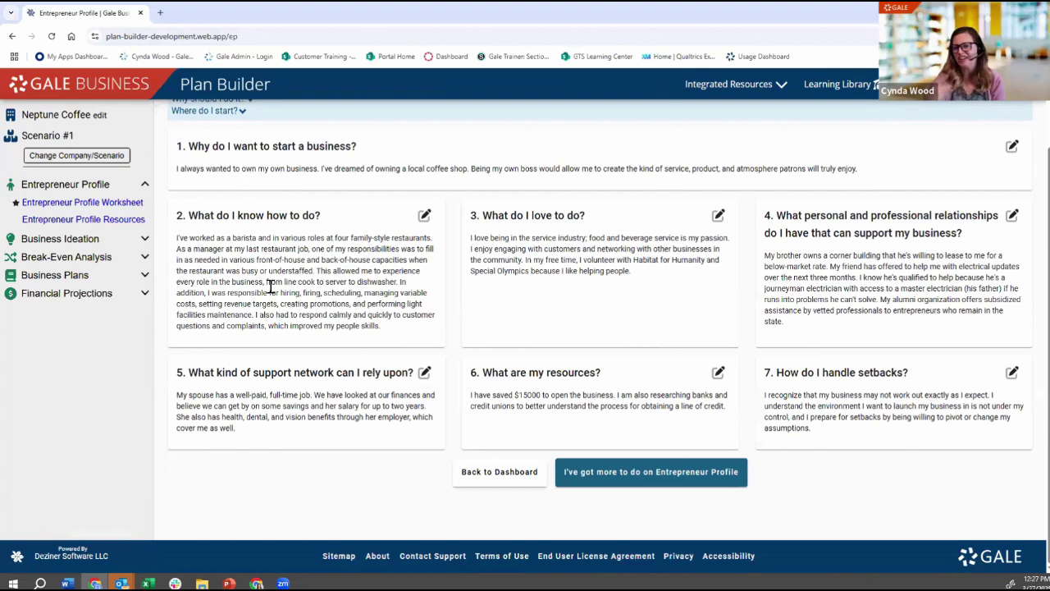
Open Neptune Coffee's Lean Canvas in Business Ideation and read through its entries down to Cost Structure and Revenue Streams.
{"action": "left_click", "coordinate": [96, 242]}
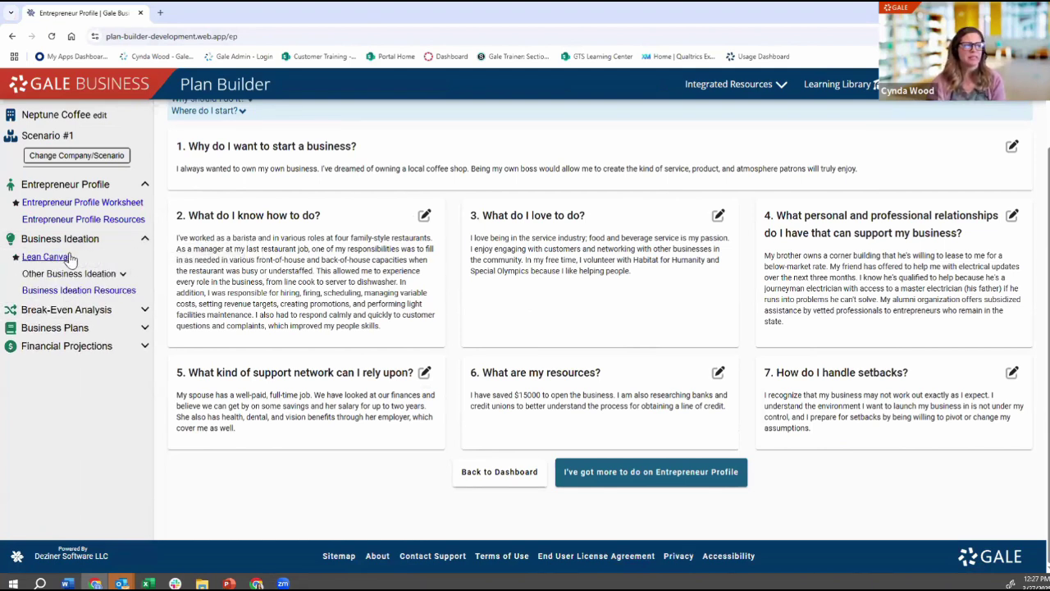
{"action": "left_click", "coordinate": [70, 257]}
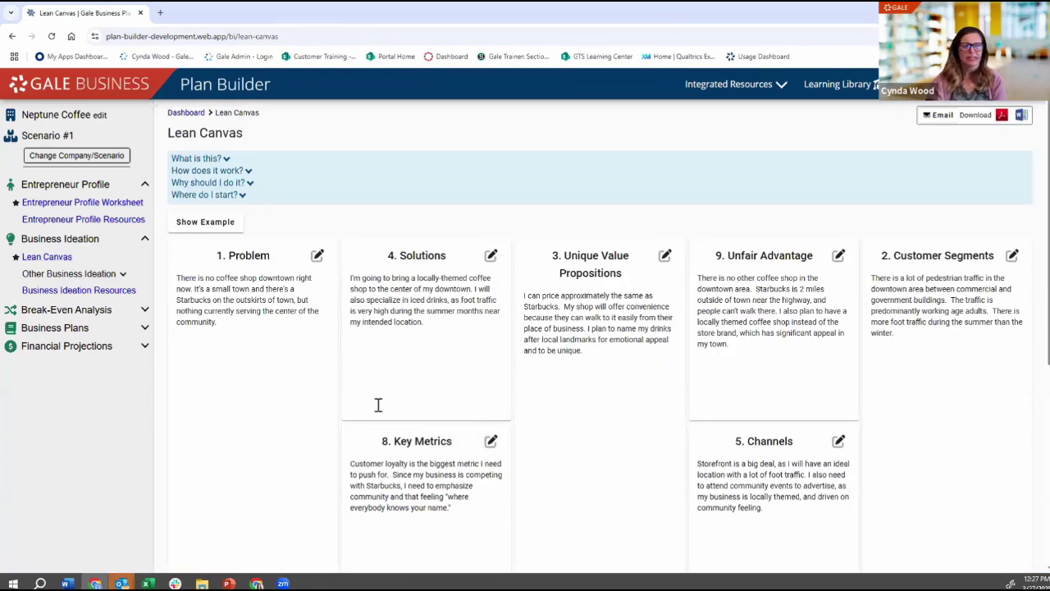
{"action": "scroll", "coordinate": [378, 404], "scroll_direction": "down", "scroll_amount": 3}
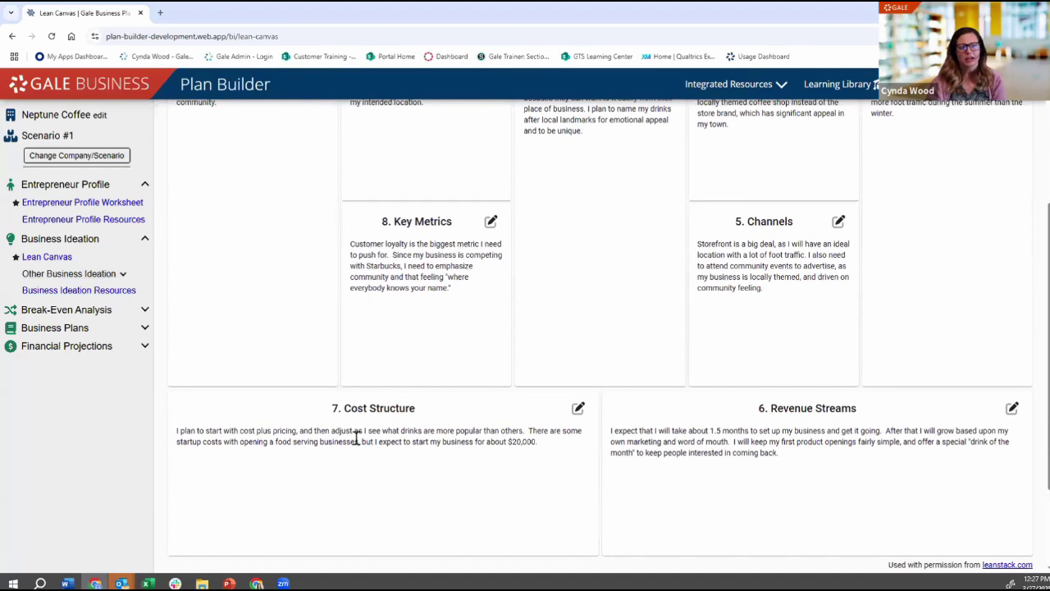
{"action": "scroll", "coordinate": [346, 458], "scroll_direction": "up", "scroll_amount": 2}
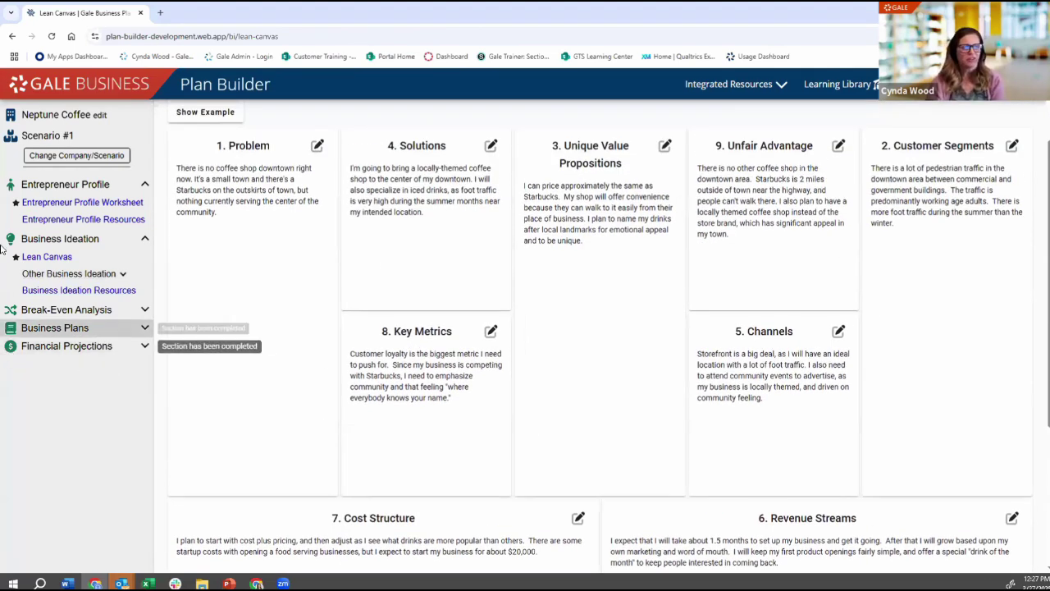
Review the Expenses, Cost of Goods Sold and Sales worksheets in Neptune Coffee's Break-Even Analysis.
{"action": "left_click", "coordinate": [68, 312]}
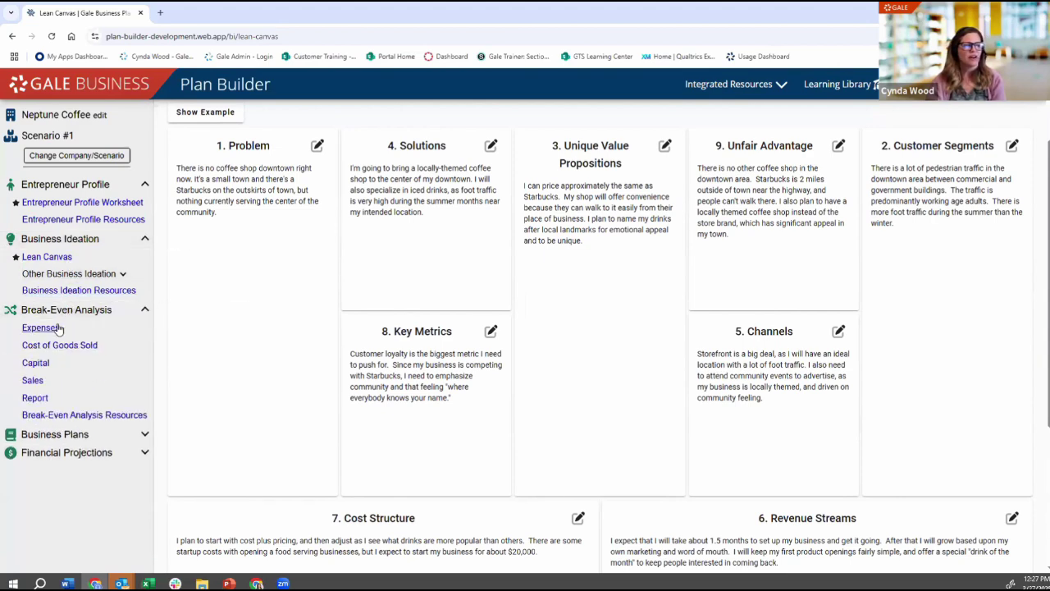
{"action": "left_click", "coordinate": [58, 328]}
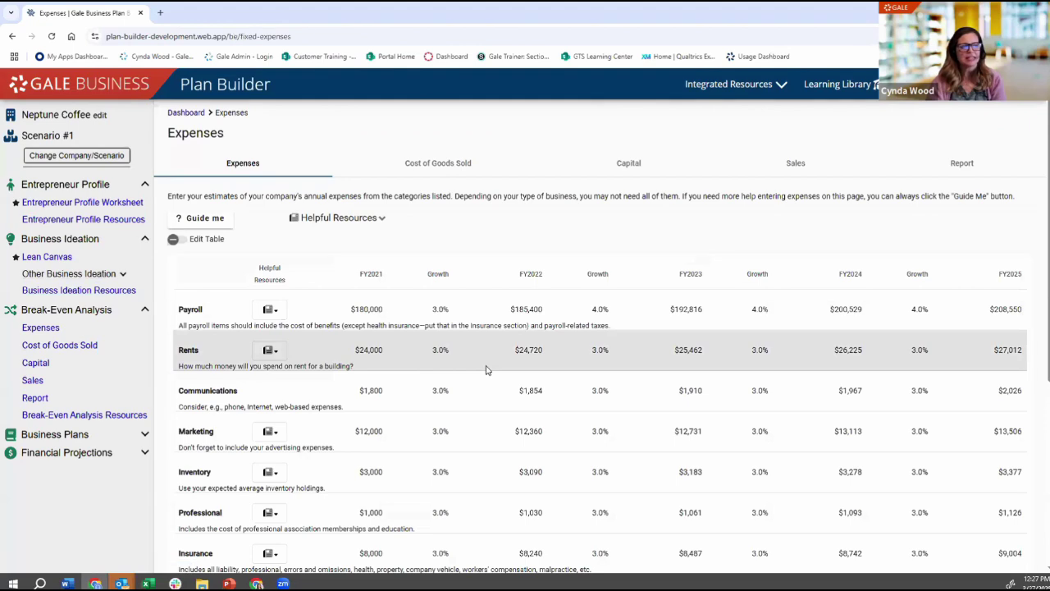
{"action": "scroll", "coordinate": [480, 369], "scroll_direction": "down", "scroll_amount": 2}
{"action": "left_click", "coordinate": [51, 346]}
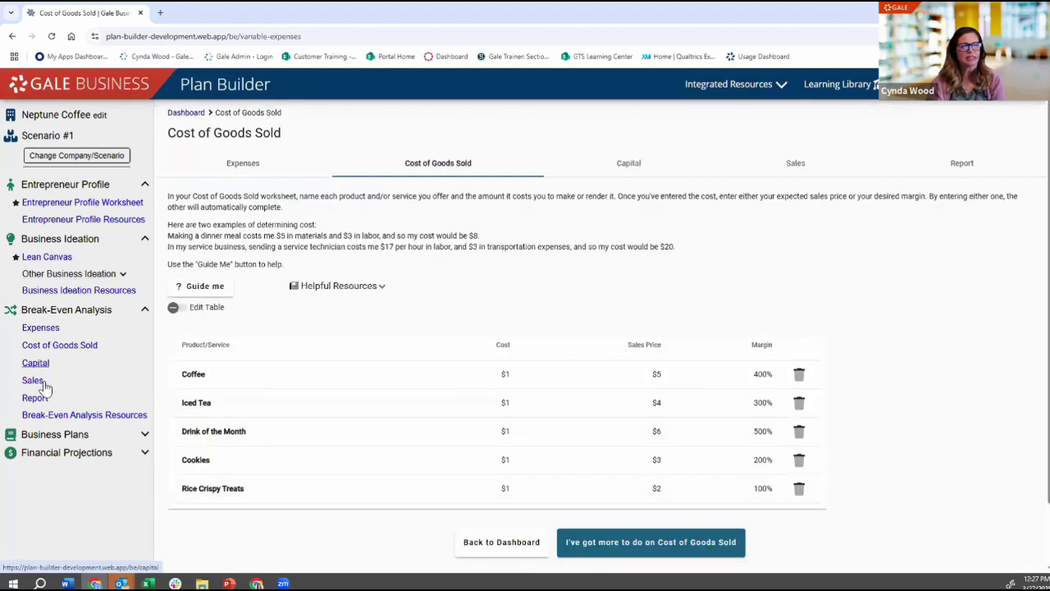
{"action": "left_click", "coordinate": [45, 384]}
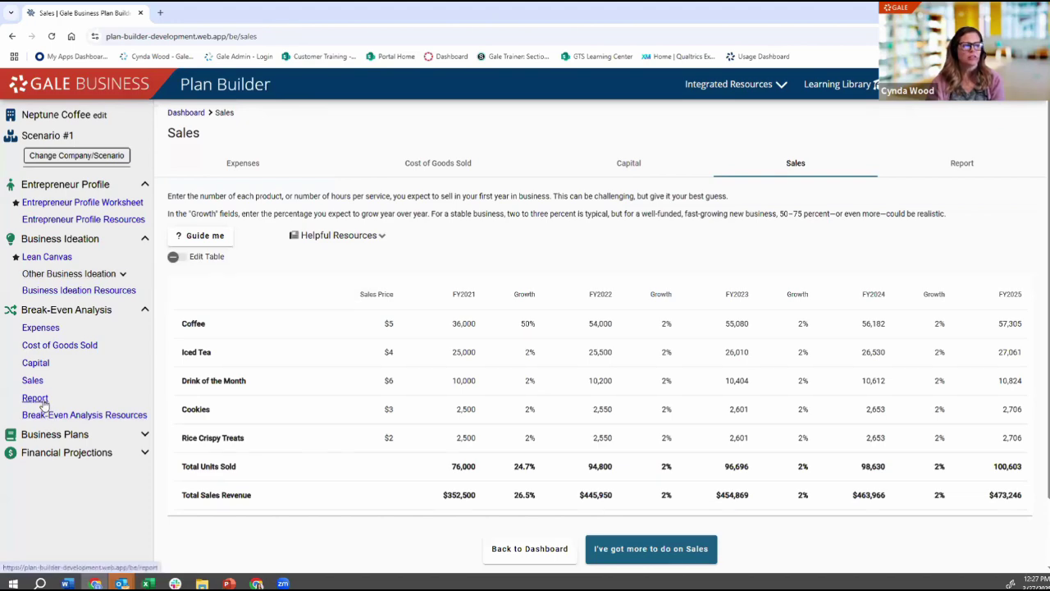
Open the Break-Even Analysis report and inspect the 2021 data points on its graph.
{"action": "left_click", "coordinate": [39, 399]}
{"action": "mouse_move", "coordinate": [332, 385]}
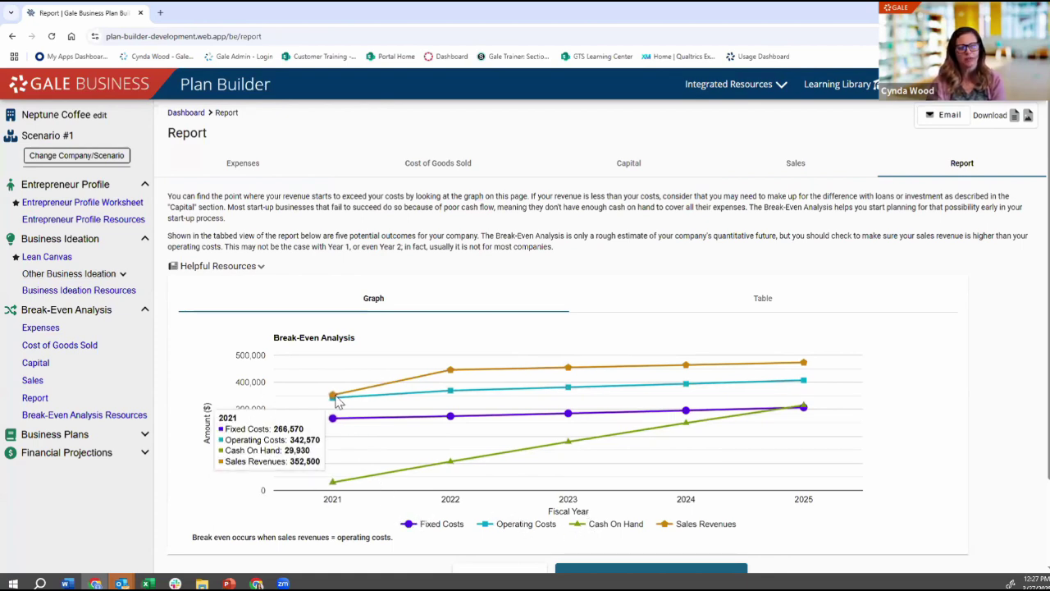
{"action": "mouse_move", "coordinate": [447, 421]}
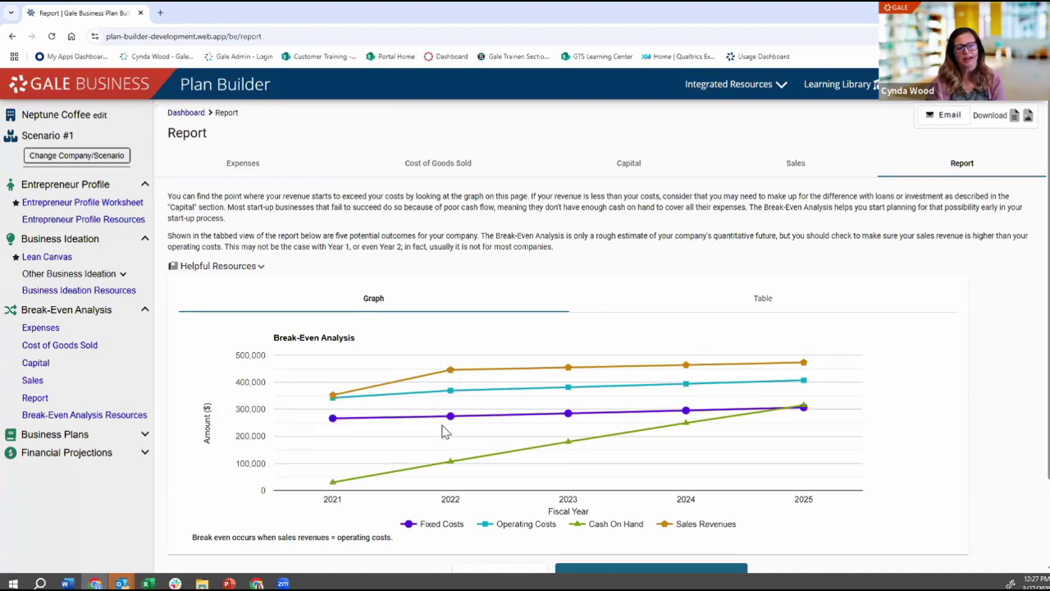
Show the break-even report as a table and view it for fiscal years 2022, 2023 and 2024.
{"action": "left_click", "coordinate": [734, 307]}
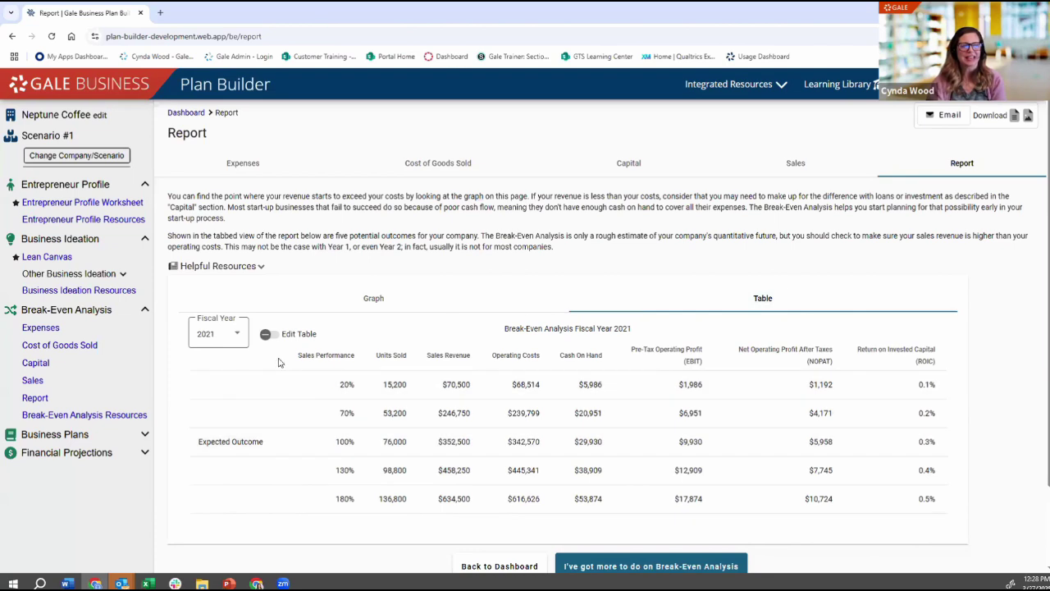
{"action": "left_click", "coordinate": [230, 345]}
{"action": "left_click", "coordinate": [222, 371]}
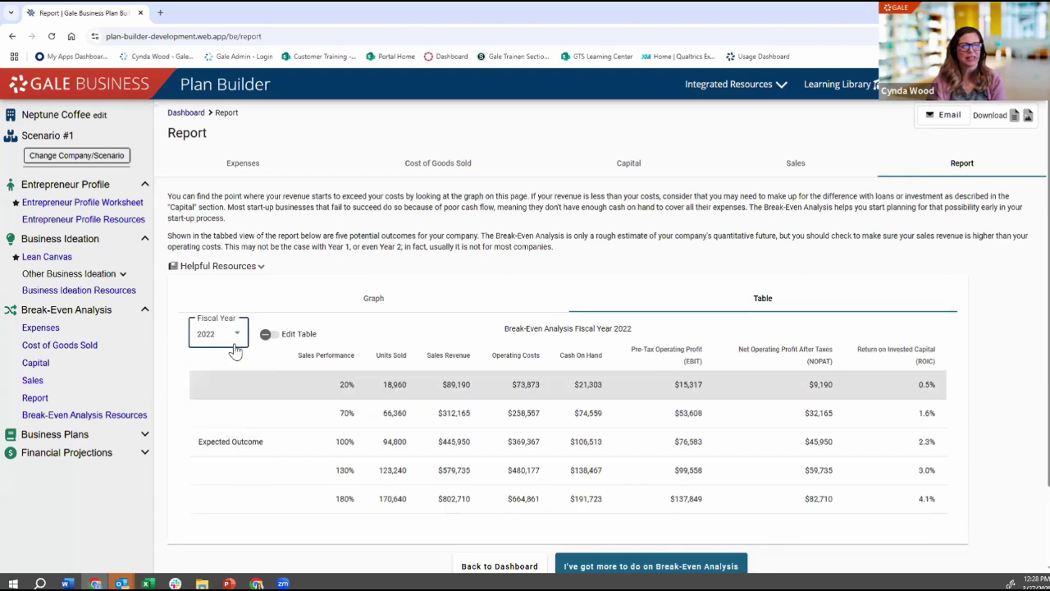
{"action": "left_click", "coordinate": [236, 345]}
{"action": "left_click", "coordinate": [209, 382]}
{"action": "left_click", "coordinate": [239, 344]}
{"action": "left_click", "coordinate": [228, 398]}
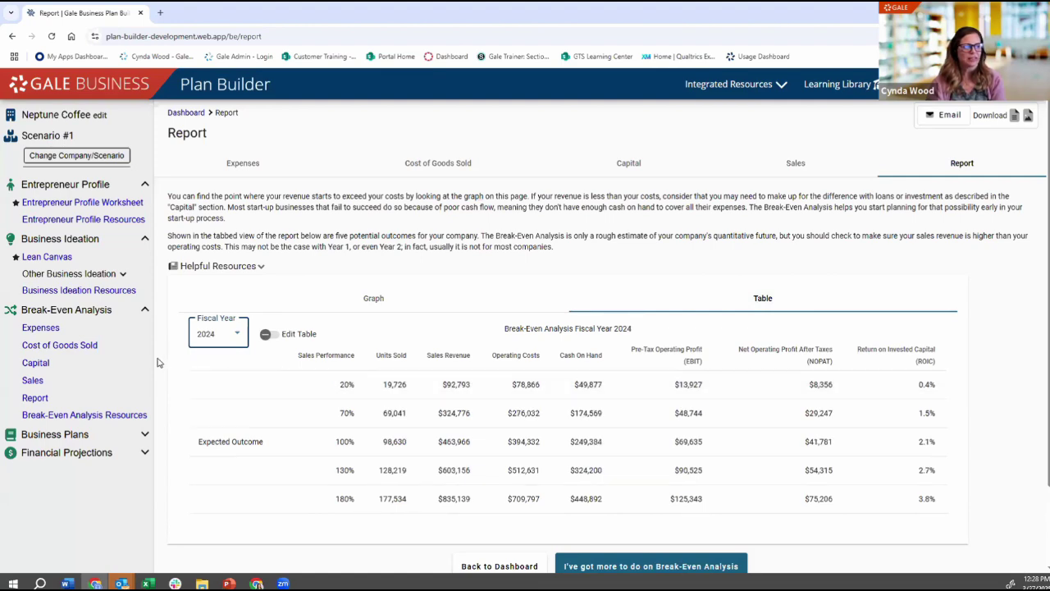
Open Neptune Coffee's Lean Business Plan and look through its sections from Basic Information down to Management Team.
{"action": "left_click", "coordinate": [73, 440]}
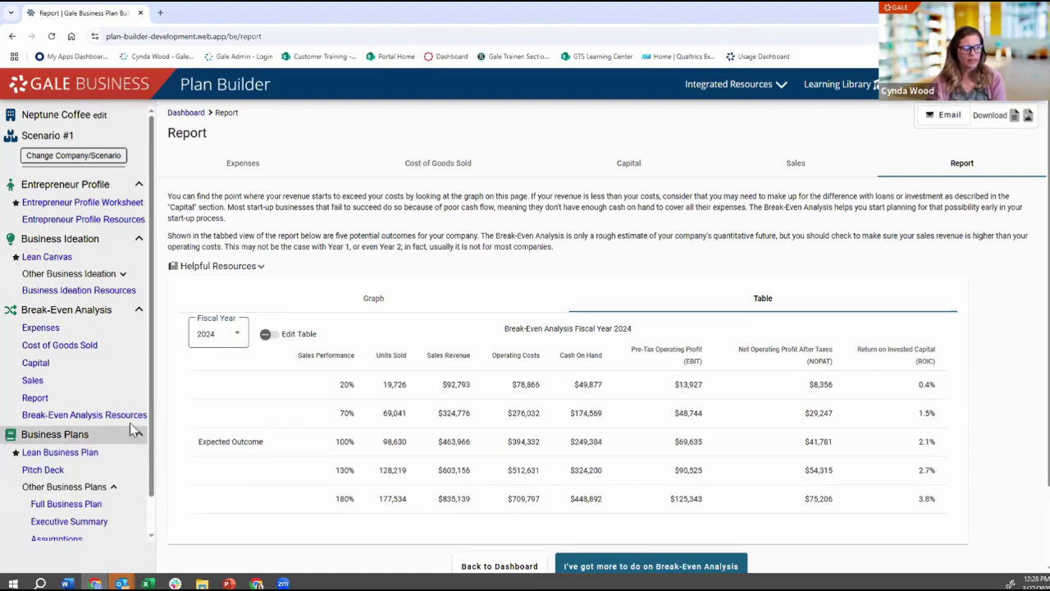
{"action": "left_click", "coordinate": [92, 455]}
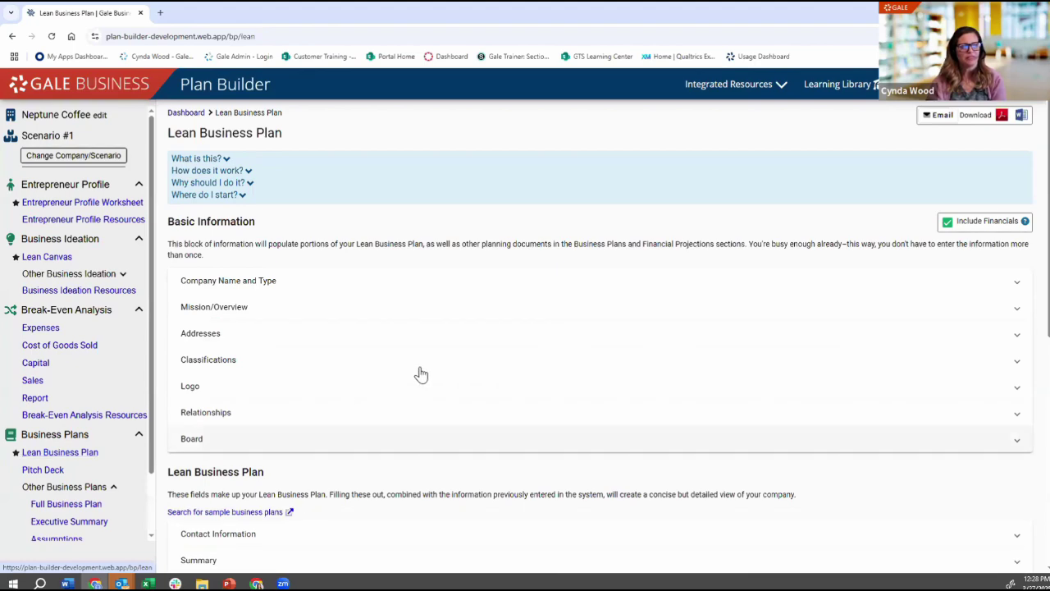
{"action": "scroll", "coordinate": [371, 418], "scroll_direction": "down", "scroll_amount": 3}
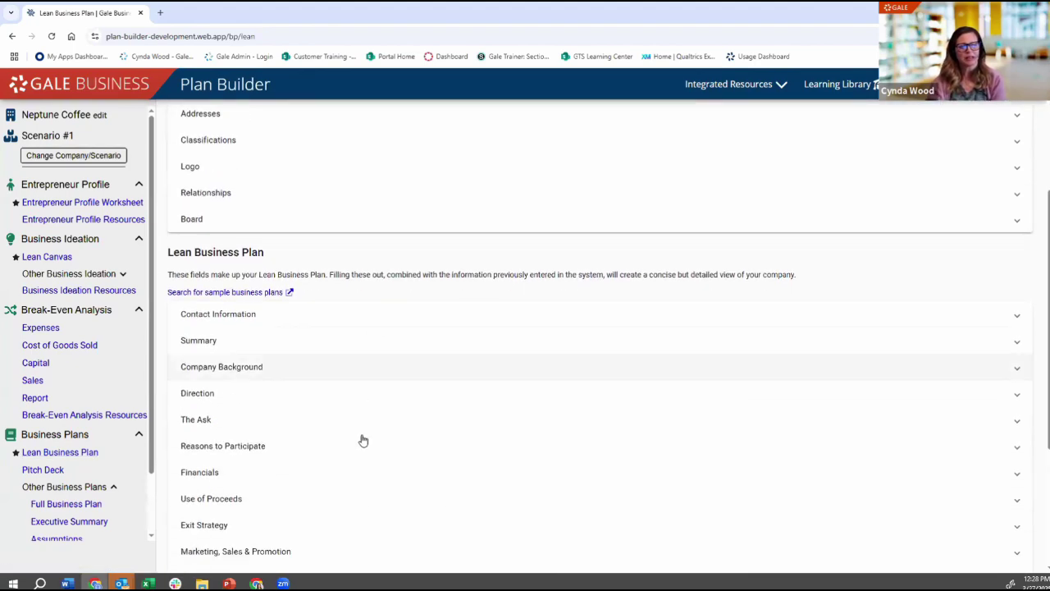
{"action": "scroll", "coordinate": [369, 438], "scroll_direction": "down", "scroll_amount": 3}
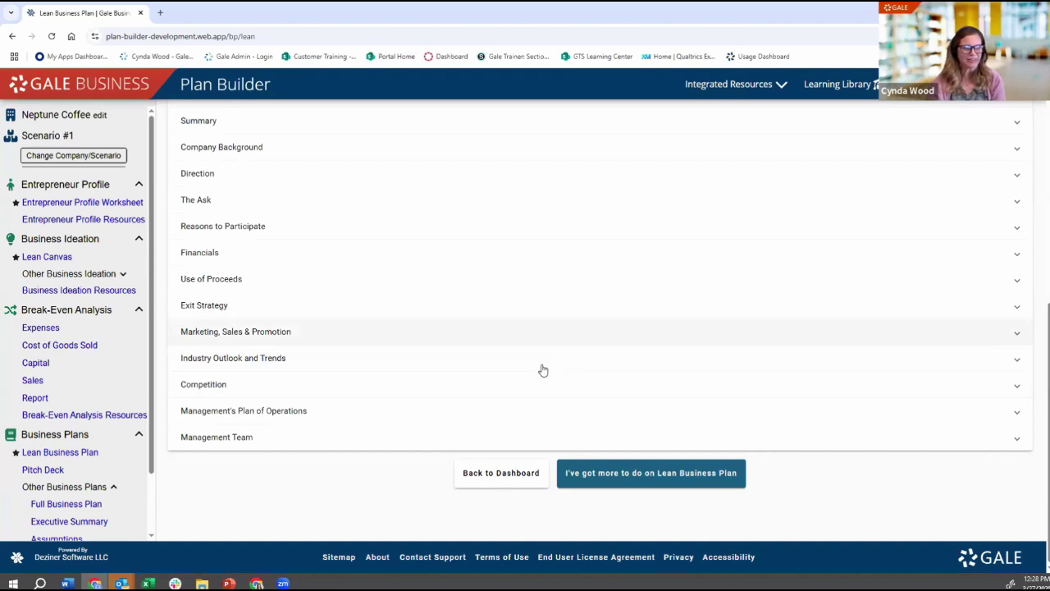
Expand Financial Projections, view the Capital Lease List and look through the remaining groups down to Charts.
{"action": "scroll", "coordinate": [40, 419], "scroll_direction": "down", "scroll_amount": 1}
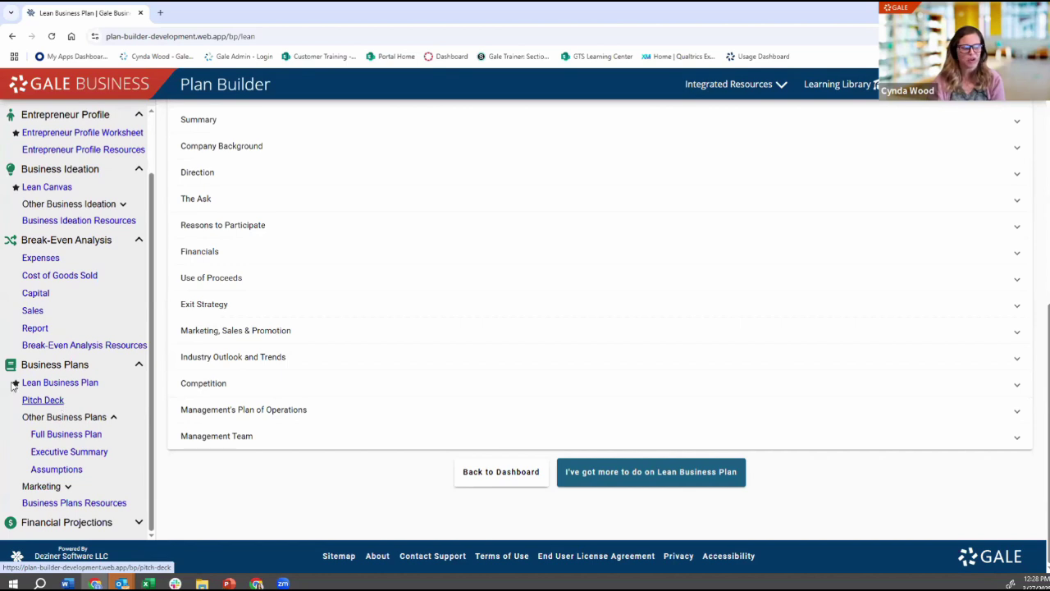
{"action": "left_click", "coordinate": [77, 525]}
{"action": "scroll", "coordinate": [100, 507], "scroll_direction": "down", "scroll_amount": 3}
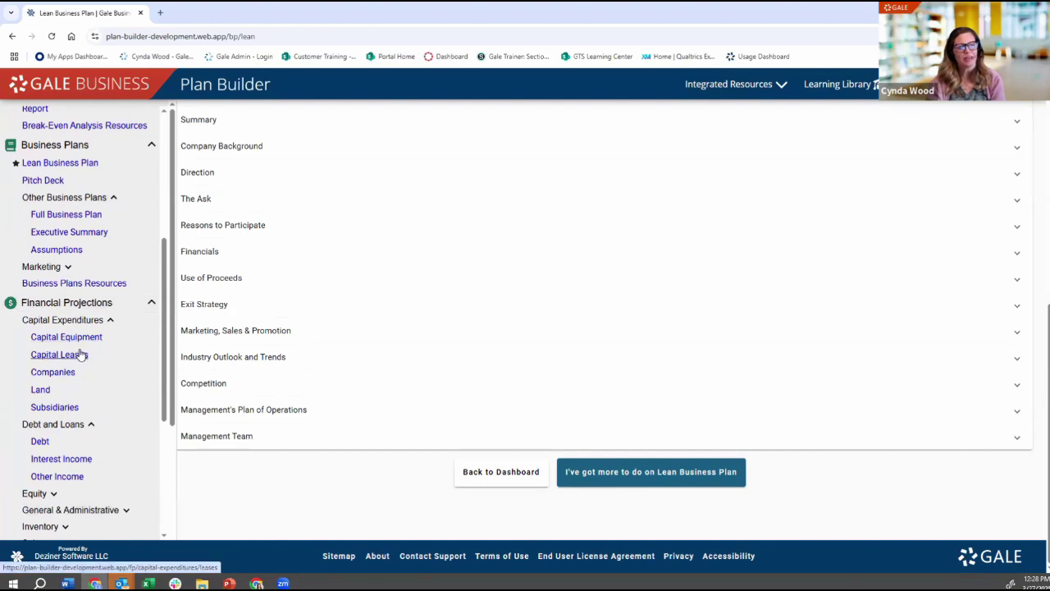
{"action": "left_click", "coordinate": [82, 354]}
{"action": "scroll", "coordinate": [82, 355], "scroll_direction": "down", "scroll_amount": 3}
{"action": "scroll", "coordinate": [82, 349], "scroll_direction": "up", "scroll_amount": 2}
{"action": "scroll", "coordinate": [82, 454], "scroll_direction": "down", "scroll_amount": 2}
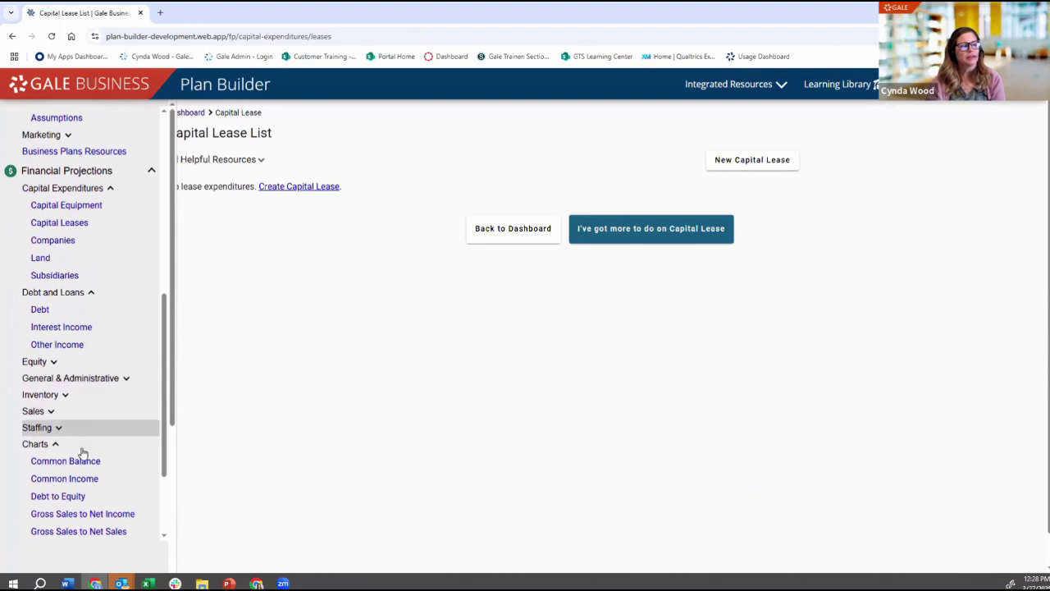
View the Common Balance, Common Income, Debt to Equity and Return on Assets charts in Financial Projections.
{"action": "left_click", "coordinate": [60, 374]}
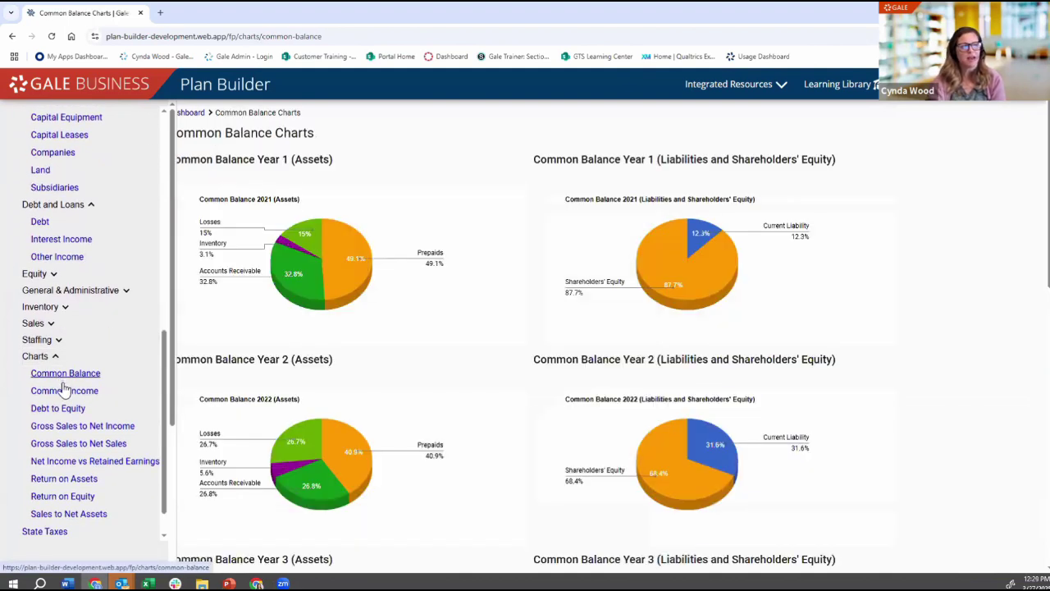
{"action": "left_click", "coordinate": [64, 392]}
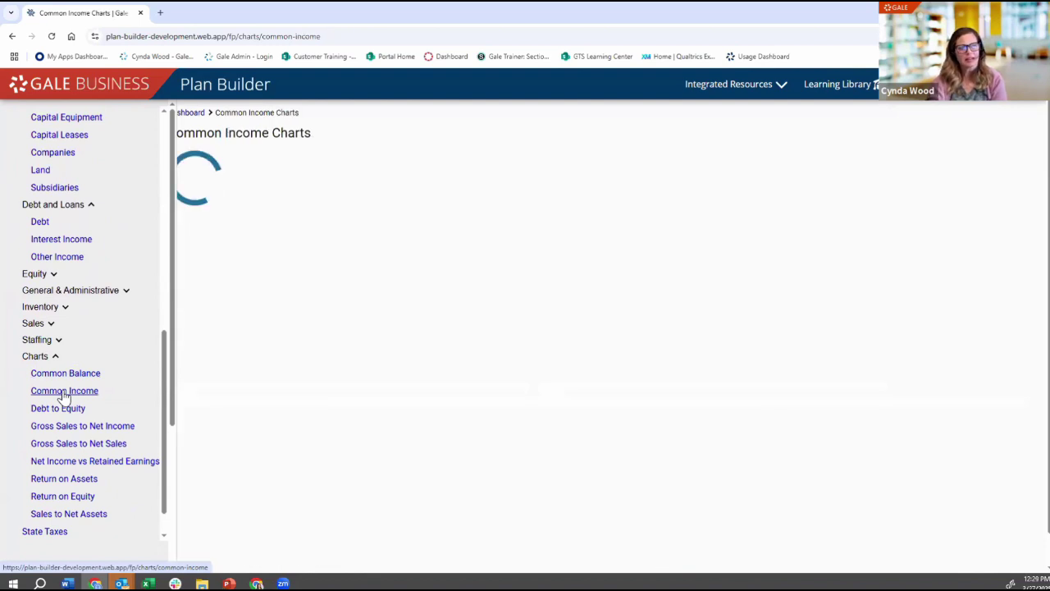
{"action": "left_click", "coordinate": [59, 410]}
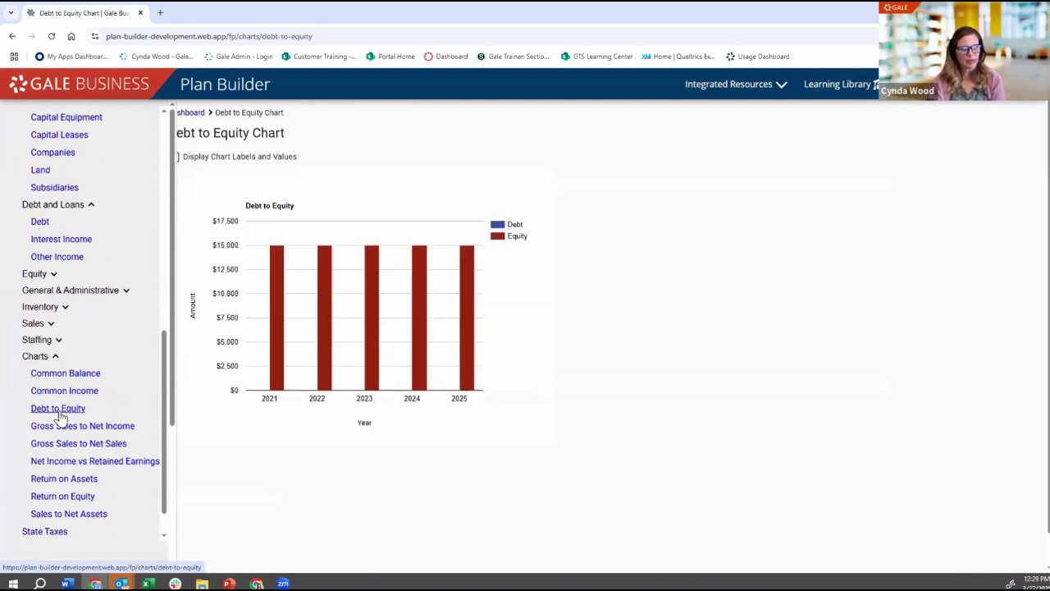
{"action": "scroll", "coordinate": [59, 413], "scroll_direction": "down", "scroll_amount": 1}
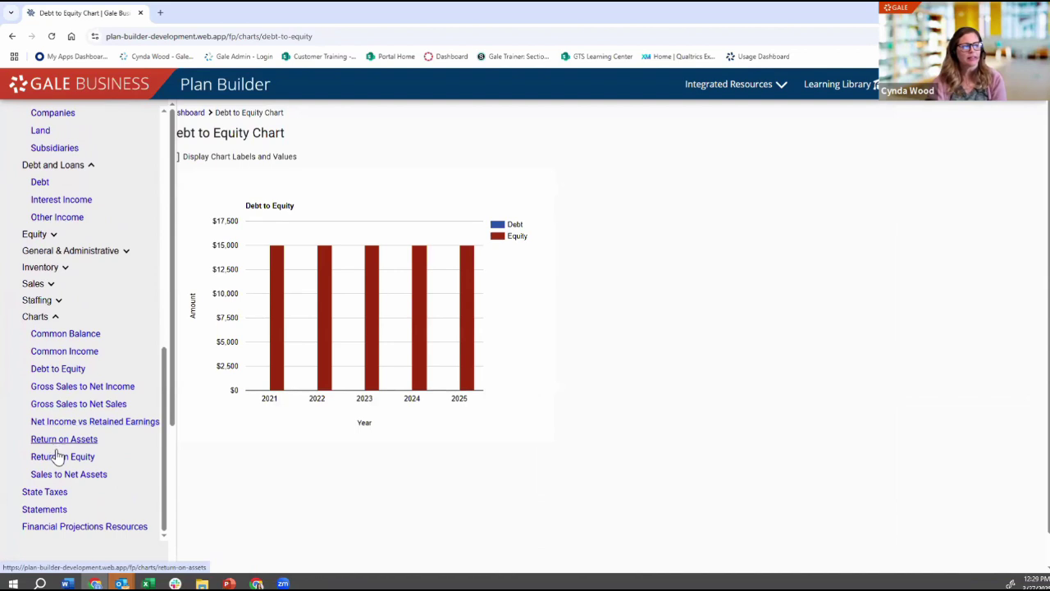
{"action": "left_click", "coordinate": [62, 441]}
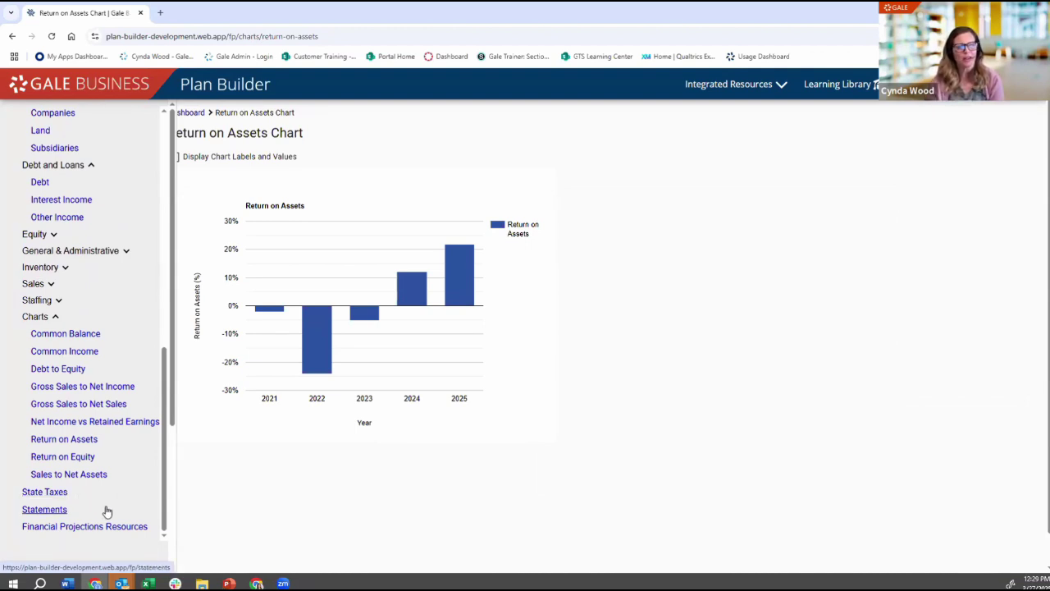
Return to the dashboard, then open the Entrepreneur Profile Worksheet and look over Neptune Coffee's completed answers.
{"action": "scroll", "coordinate": [107, 501], "scroll_direction": "up", "scroll_amount": 10}
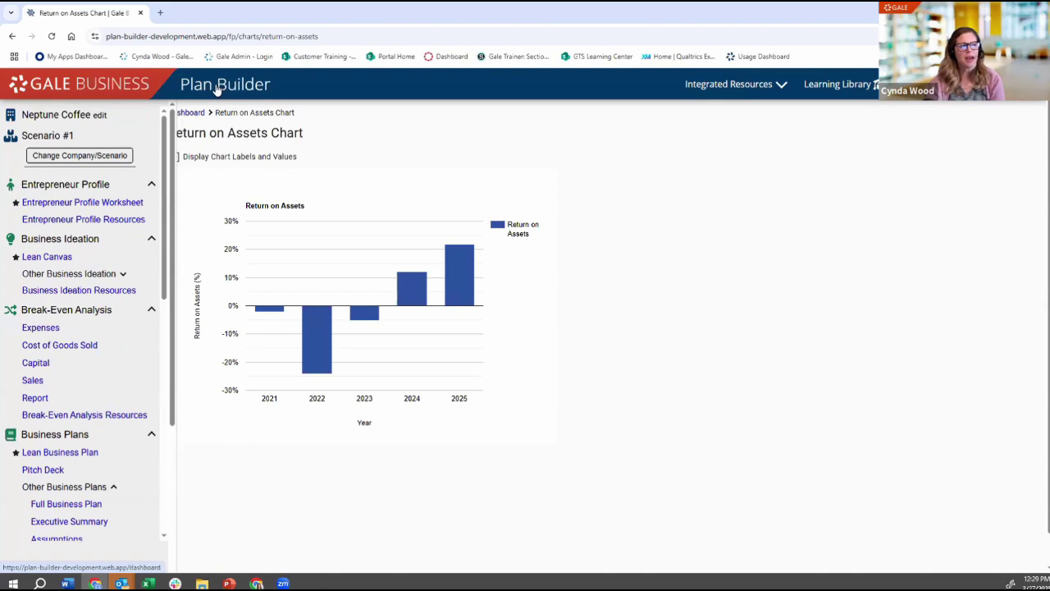
{"action": "left_click", "coordinate": [151, 89]}
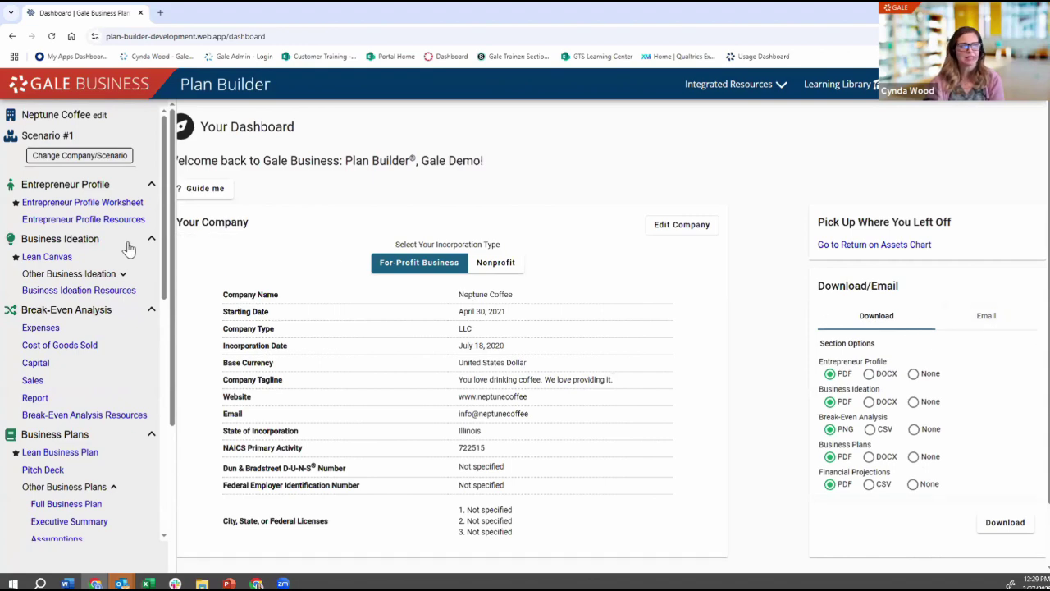
{"action": "left_click", "coordinate": [56, 204]}
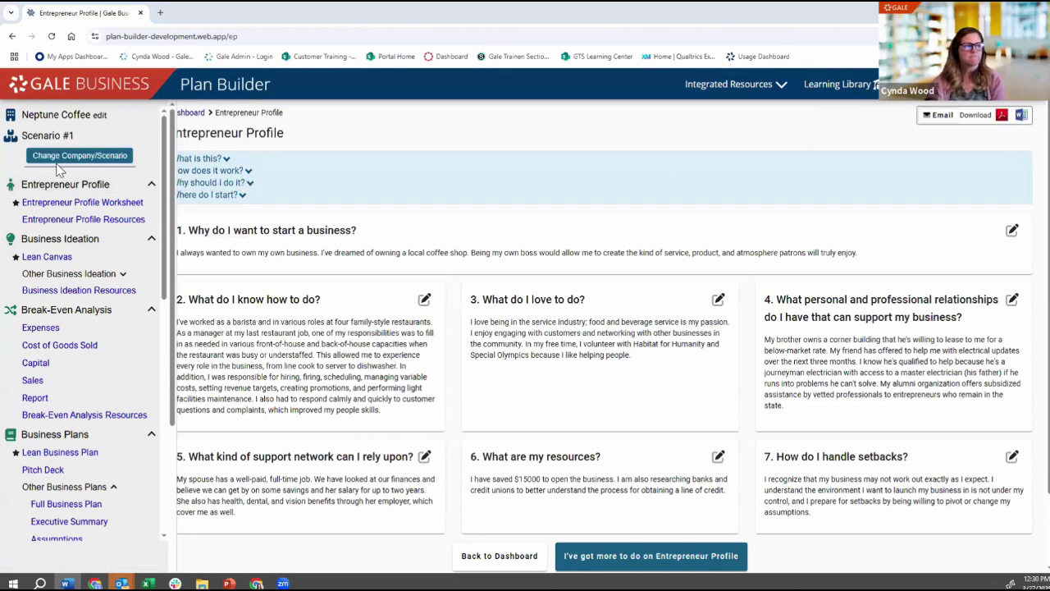
{"action": "scroll", "coordinate": [66, 432], "scroll_direction": "down", "scroll_amount": 3}
{"action": "scroll", "coordinate": [115, 328], "scroll_direction": "up", "scroll_amount": 3}
From the dashboard, download all plan sections as PDF, with Break-Even Analysis as PNG.
{"action": "left_click", "coordinate": [272, 84]}
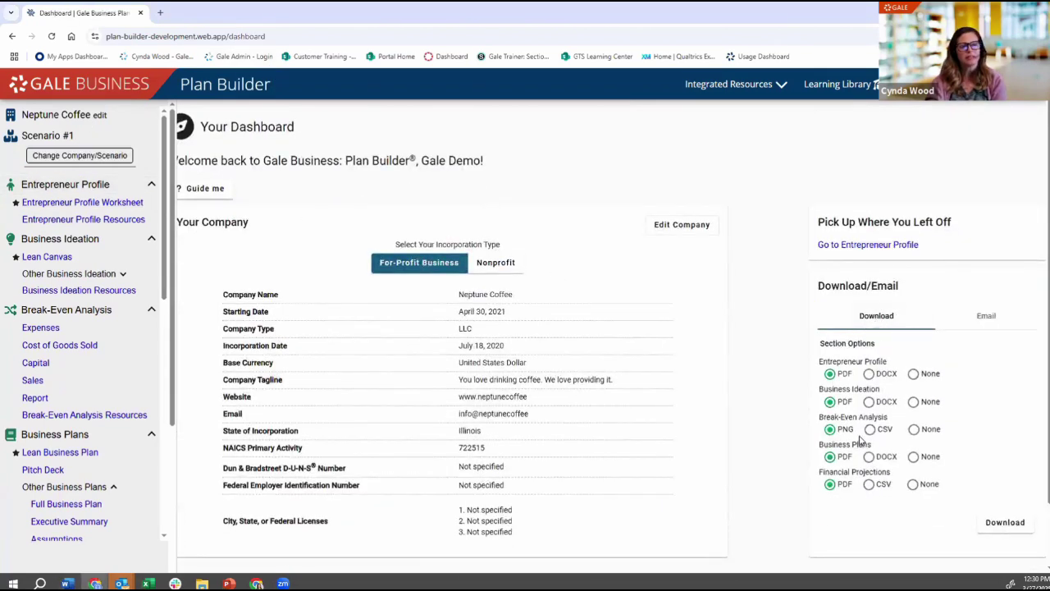
{"action": "scroll", "coordinate": [861, 439], "scroll_direction": "down", "scroll_amount": 1}
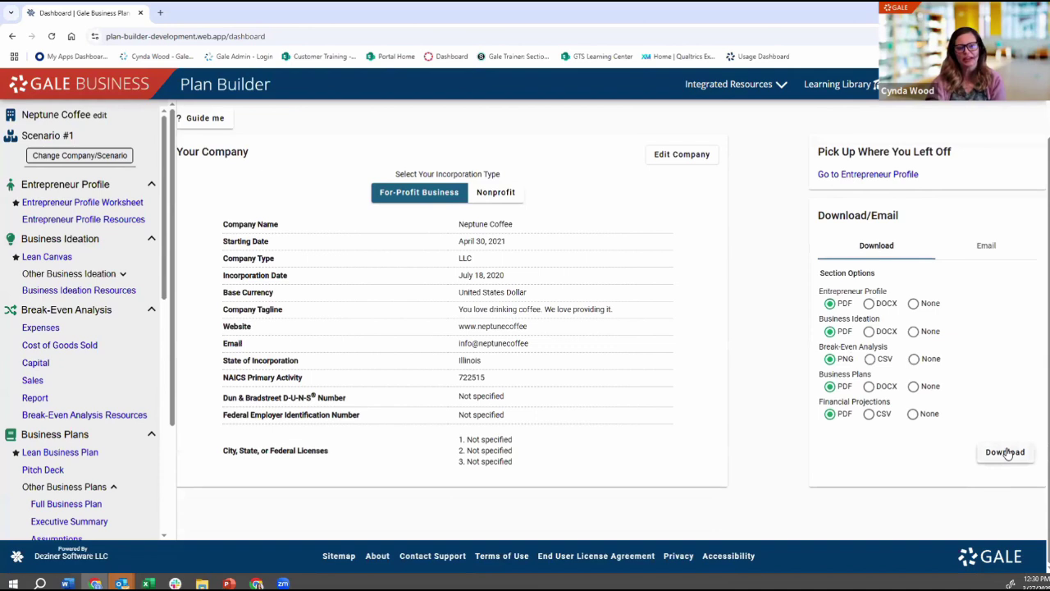
{"action": "left_click", "coordinate": [1005, 453]}
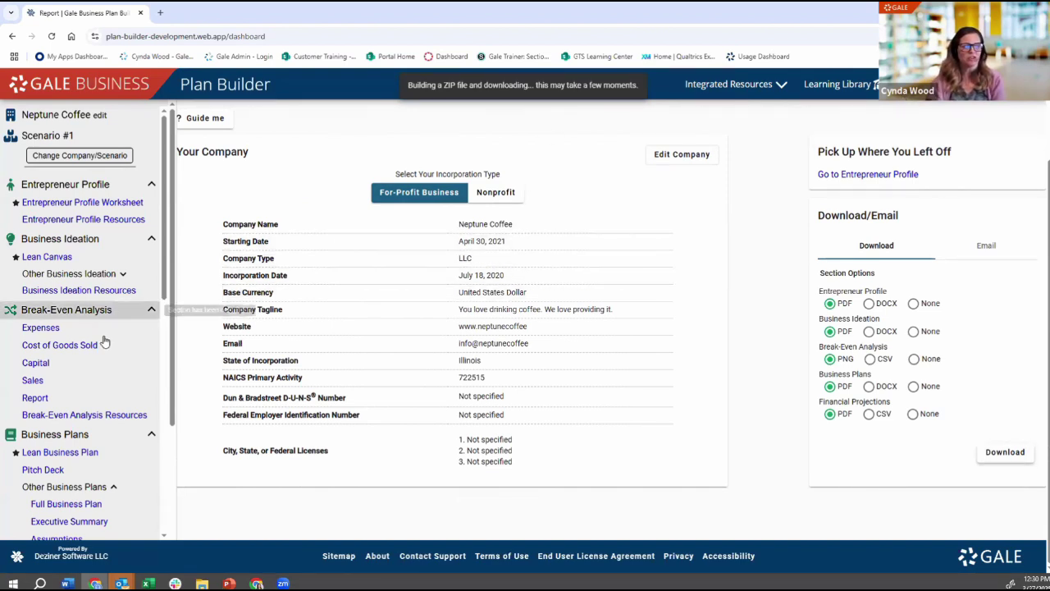
Download Neptune Coffee's Lean Business Plan as a PDF with financials included and open the downloaded file.
{"action": "scroll", "coordinate": [97, 352], "scroll_direction": "down", "scroll_amount": 2}
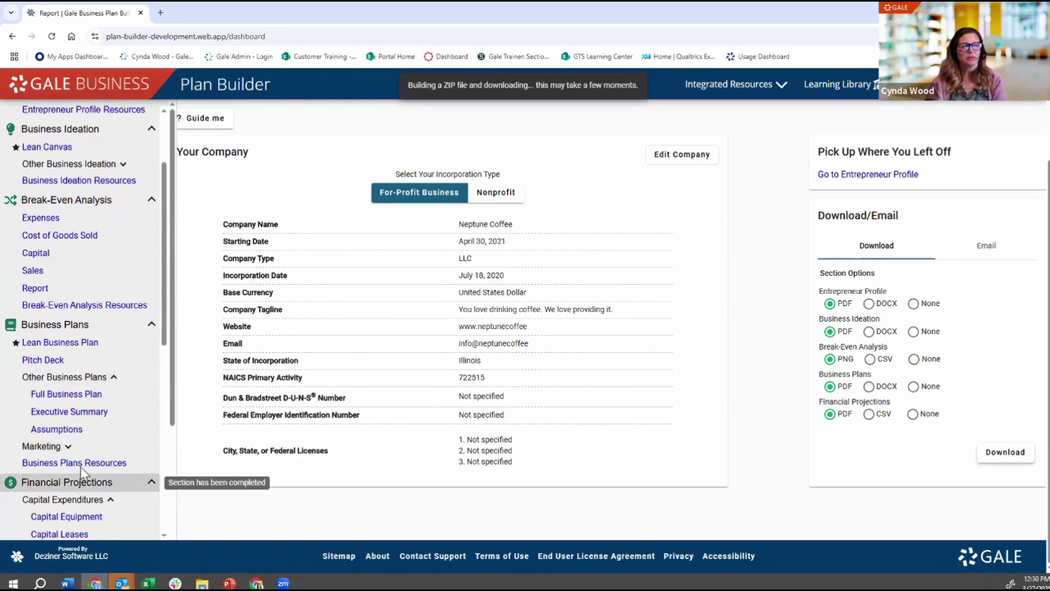
{"action": "left_click", "coordinate": [70, 343]}
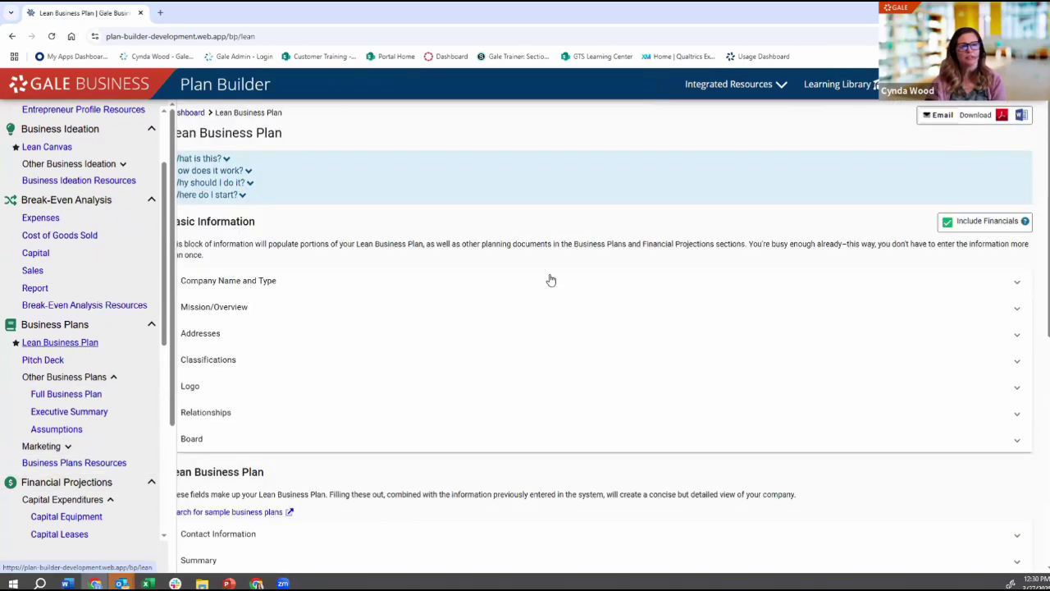
{"action": "left_click", "coordinate": [1002, 117]}
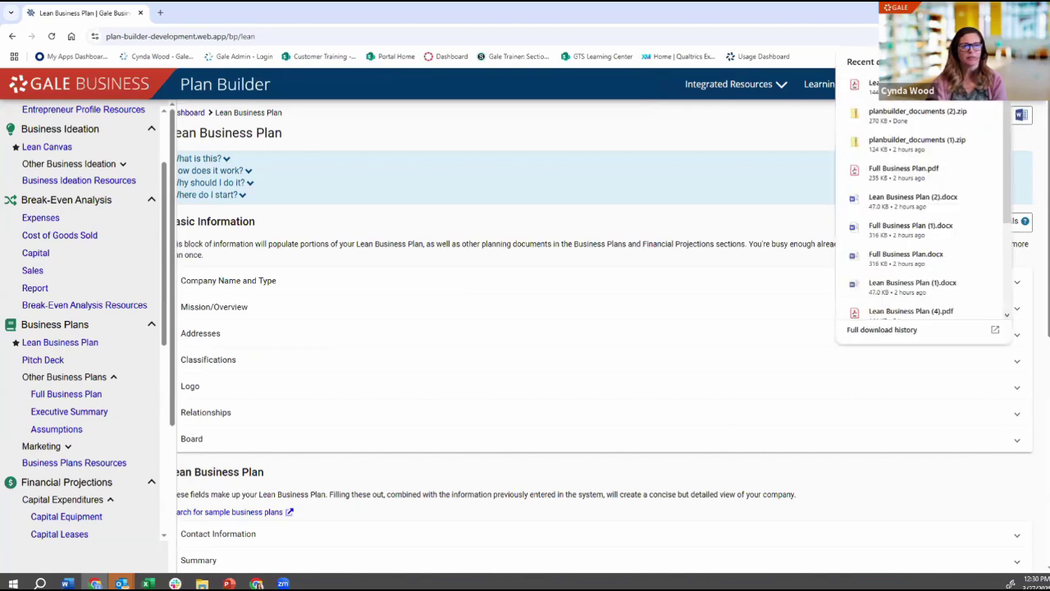
{"action": "left_click", "coordinate": [869, 87]}
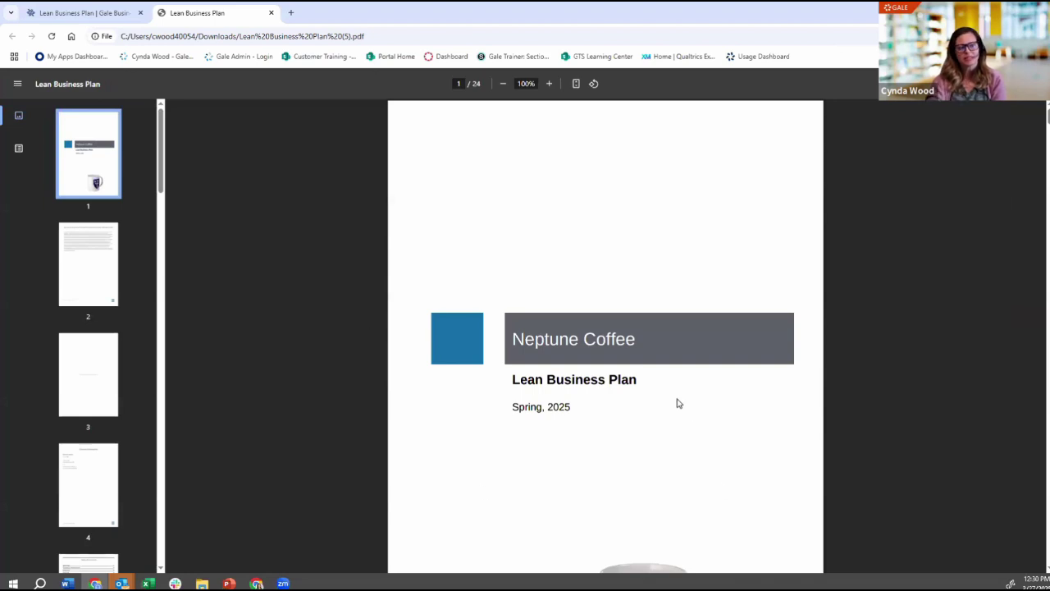
Look through the Lean Business Plan PDF from the disclosure page past the Table of Contents and Summary to the Direction page.
{"action": "scroll", "coordinate": [678, 402], "scroll_direction": "down", "scroll_amount": 1}
{"action": "left_click", "coordinate": [112, 277]}
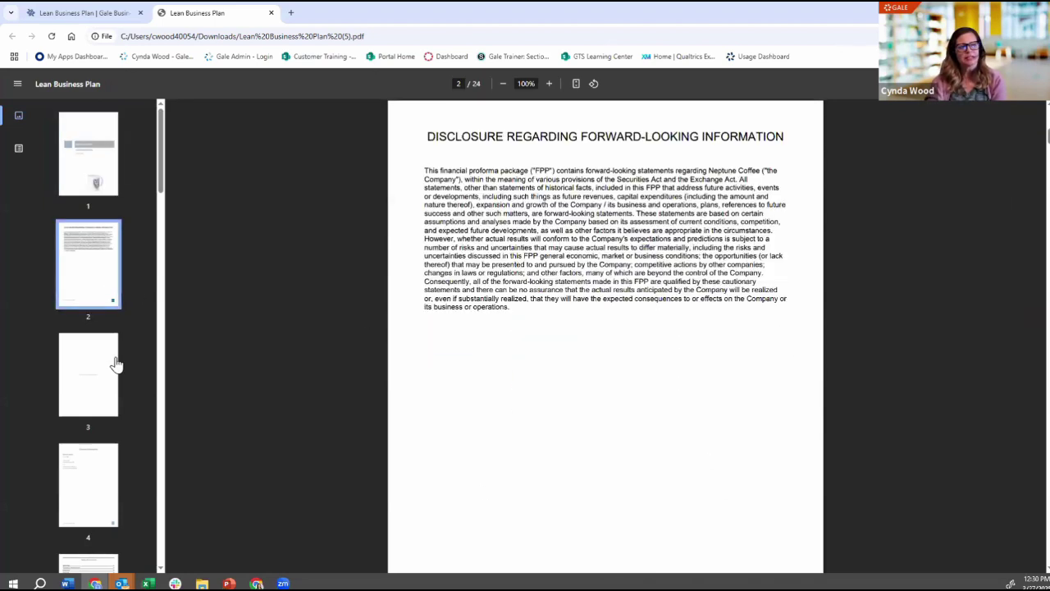
{"action": "left_click", "coordinate": [116, 364]}
{"action": "scroll", "coordinate": [102, 348], "scroll_direction": "down", "scroll_amount": 2}
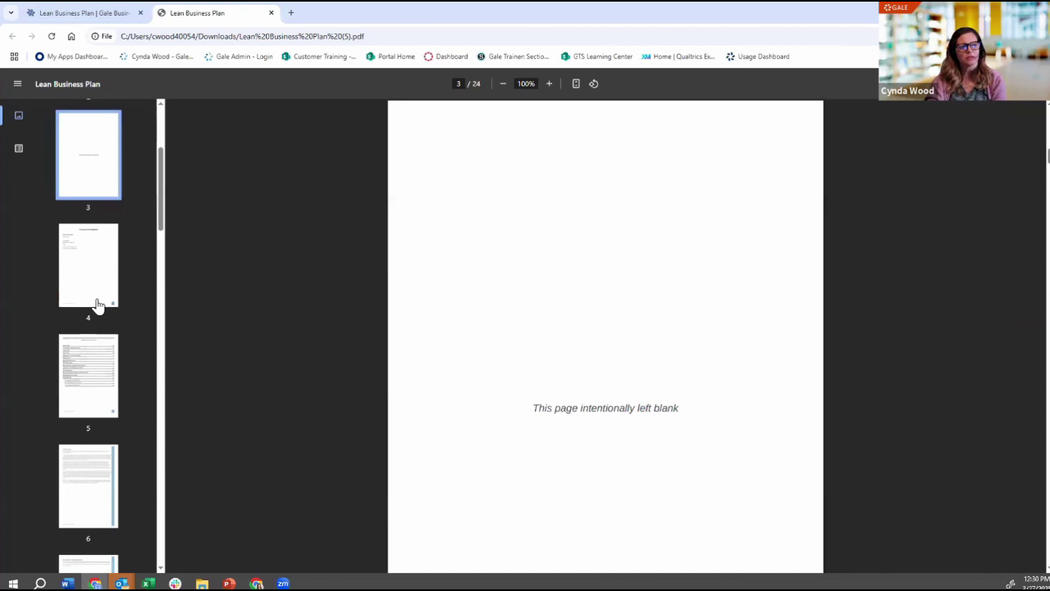
{"action": "left_click", "coordinate": [96, 304]}
{"action": "left_click", "coordinate": [87, 348]}
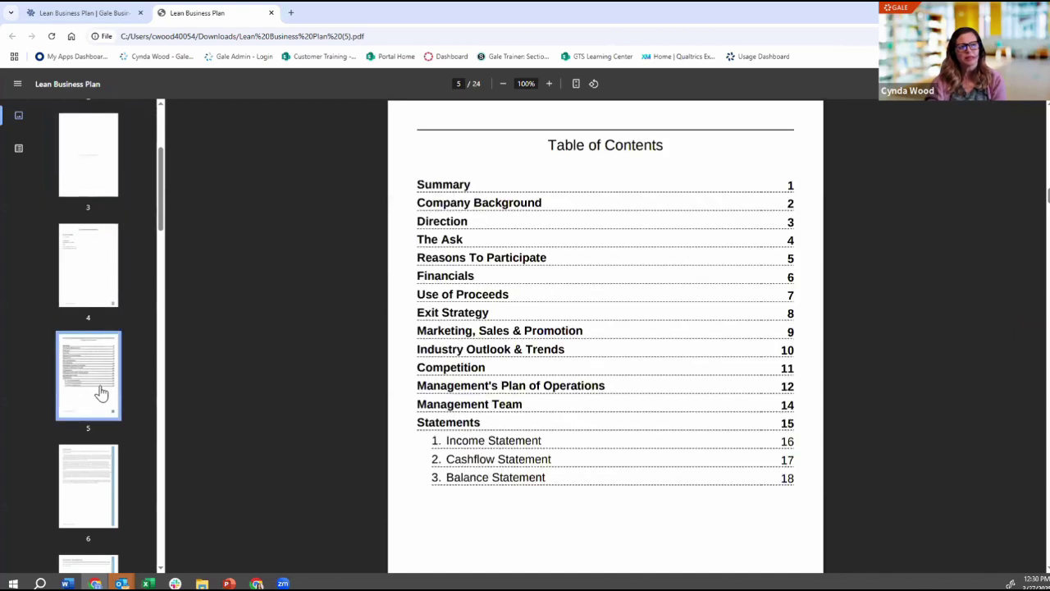
{"action": "scroll", "coordinate": [96, 385], "scroll_direction": "down", "scroll_amount": 2}
{"action": "left_click", "coordinate": [99, 359]}
{"action": "scroll", "coordinate": [100, 402], "scroll_direction": "down", "scroll_amount": 2}
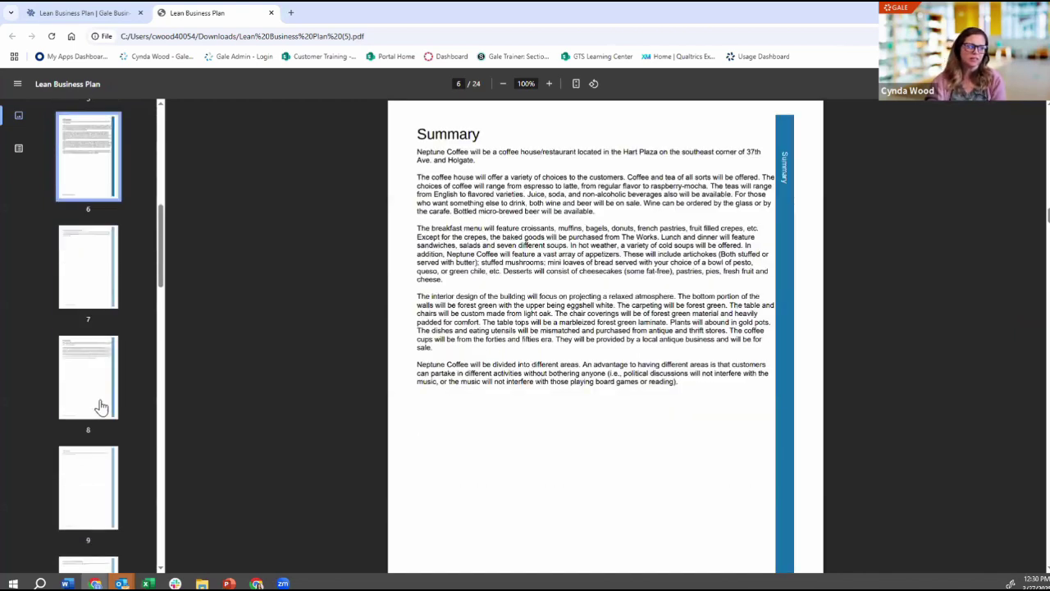
{"action": "left_click", "coordinate": [101, 410]}
{"action": "scroll", "coordinate": [105, 421], "scroll_direction": "down", "scroll_amount": 2}
View the Income Statement, Cashflow Statement and balance statement on pages 21 to 24 of the PDF.
{"action": "scroll", "coordinate": [103, 416], "scroll_direction": "down", "scroll_amount": 8}
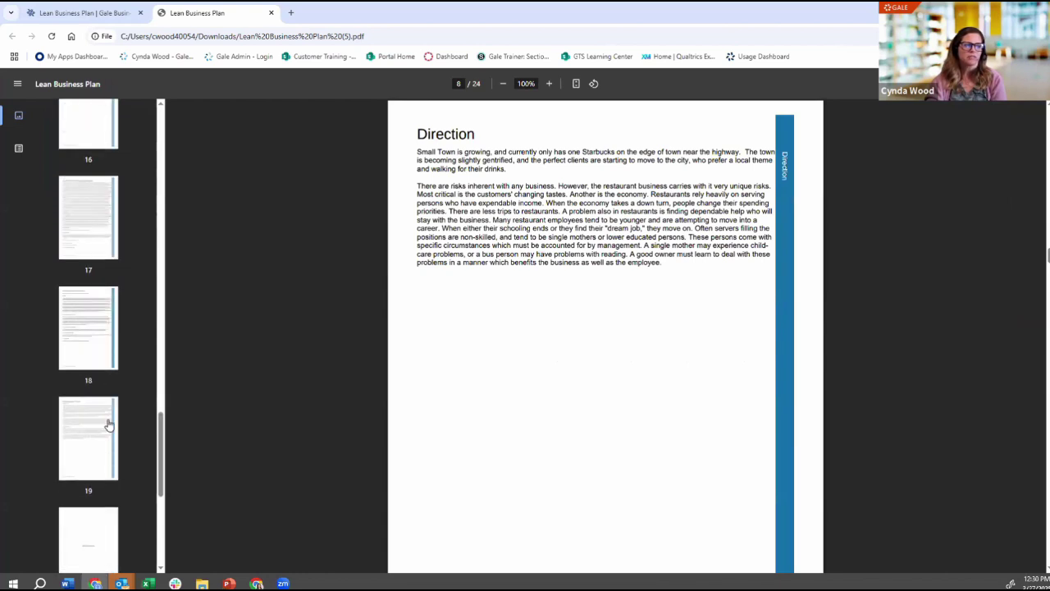
{"action": "left_click", "coordinate": [97, 386]}
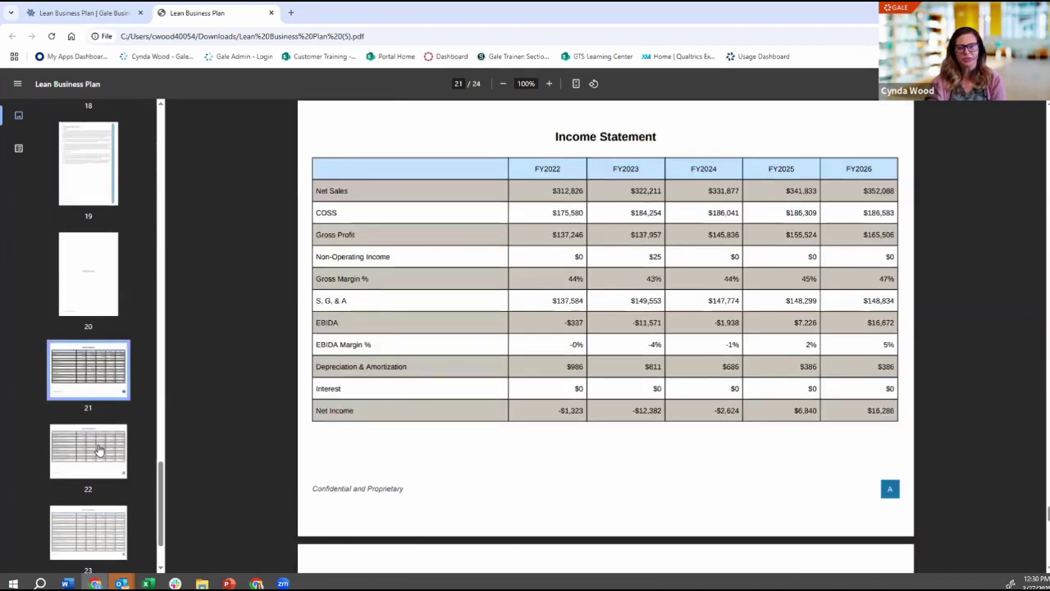
{"action": "left_click", "coordinate": [98, 450]}
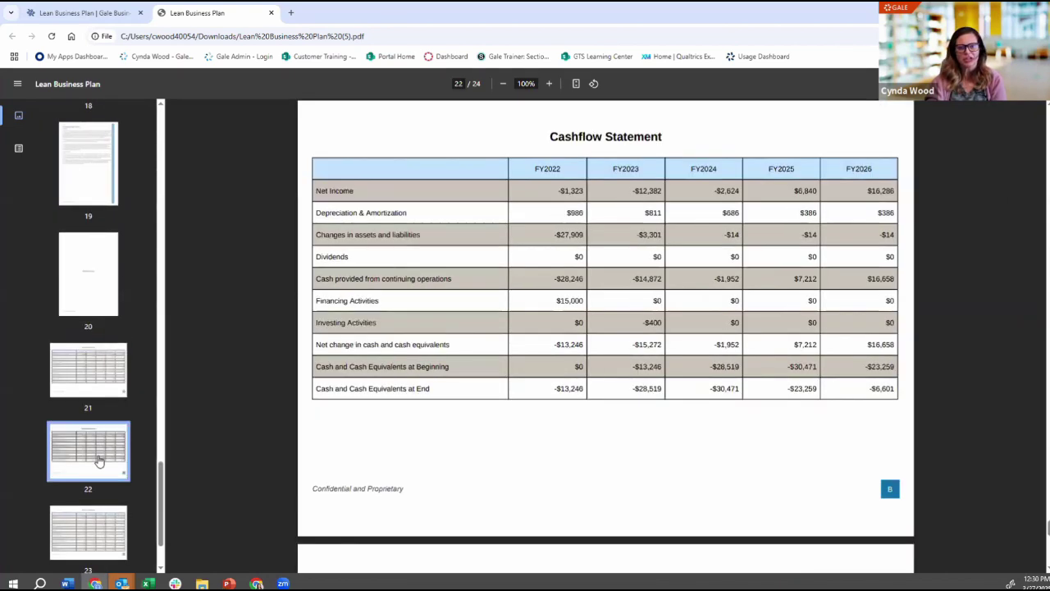
{"action": "left_click", "coordinate": [85, 532]}
{"action": "scroll", "coordinate": [86, 516], "scroll_direction": "down", "scroll_amount": 2}
{"action": "left_click", "coordinate": [95, 513]}
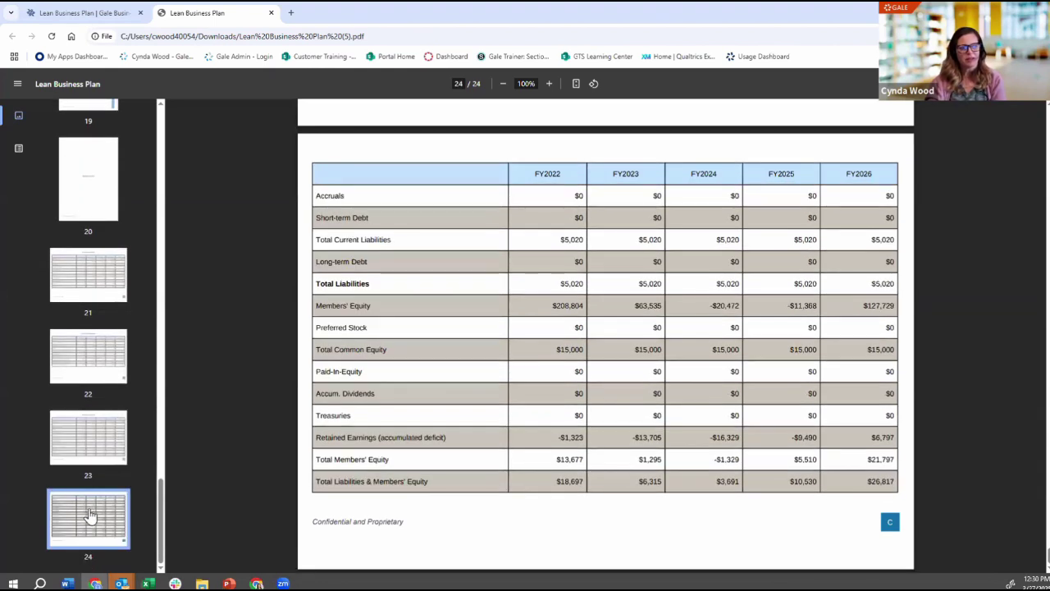
Go back to the cover page of the Lean Business Plan PDF.
{"action": "scroll", "coordinate": [111, 500], "scroll_direction": "up", "scroll_amount": 10}
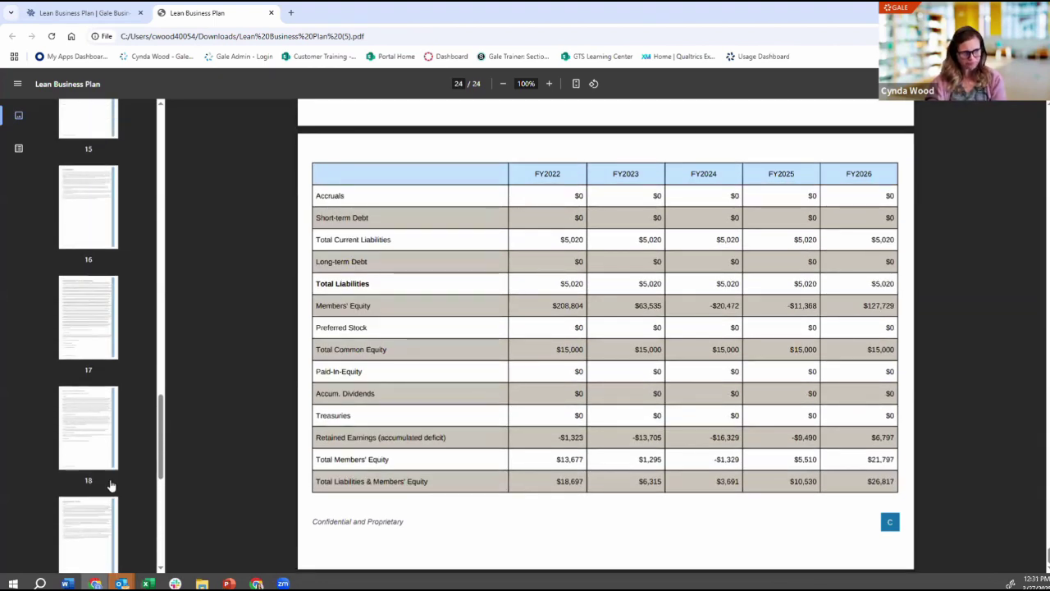
{"action": "scroll", "coordinate": [115, 480], "scroll_direction": "up", "scroll_amount": 10}
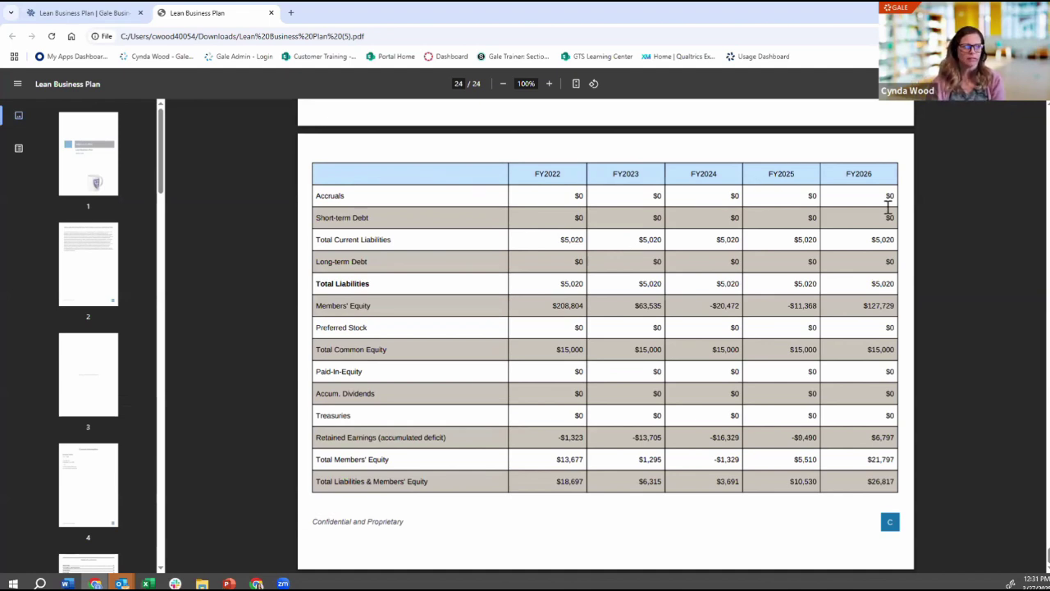
{"action": "left_click", "coordinate": [110, 175]}
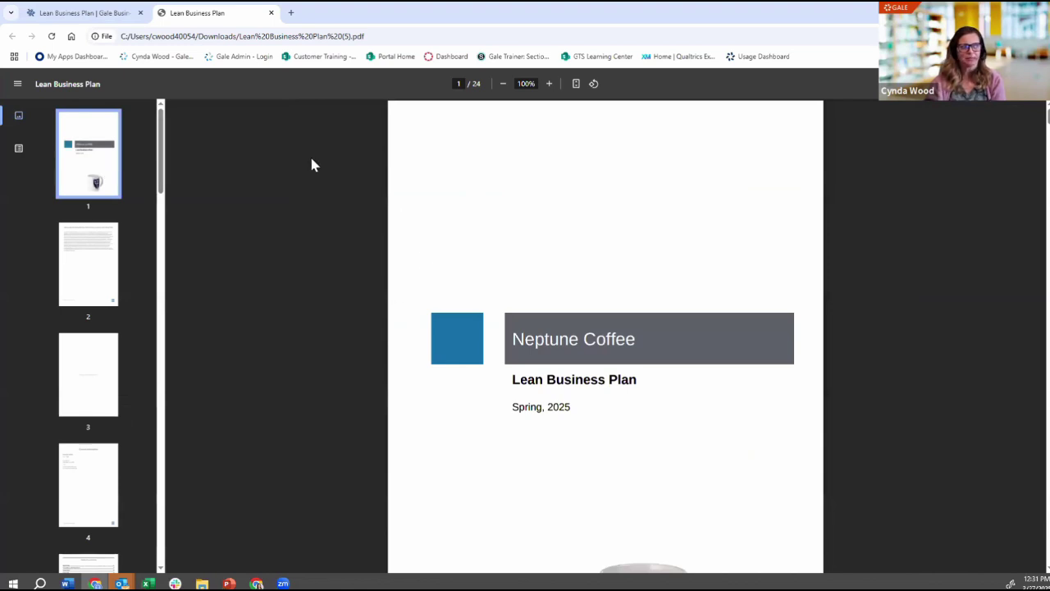
Switch back to Plan Builder and collapse the Business Ideation, Break-Even Analysis, Business Plans and Financial Projections sections.
{"action": "left_click", "coordinate": [102, 15]}
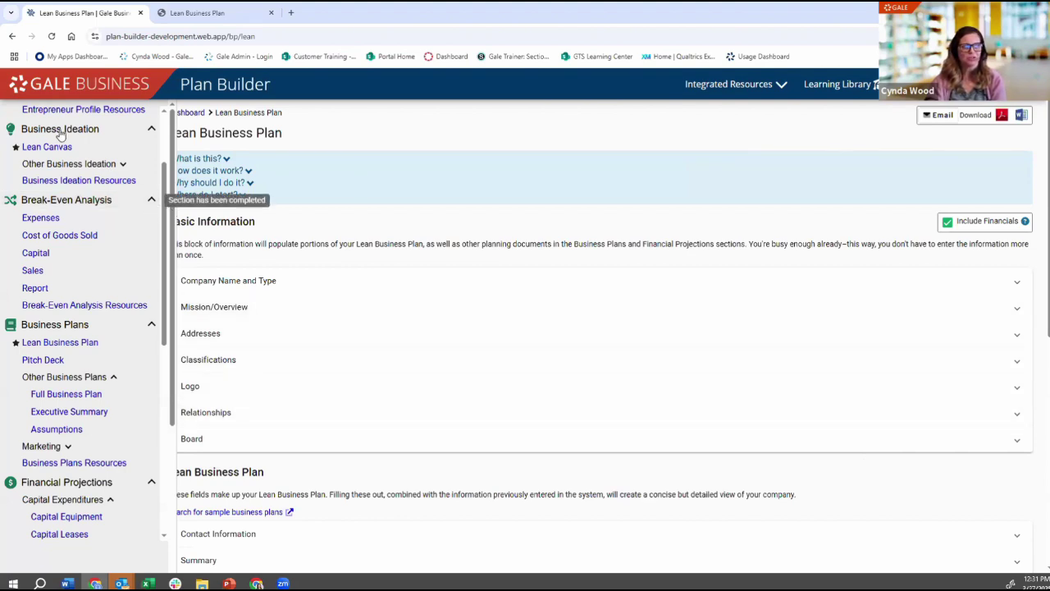
{"action": "left_click", "coordinate": [151, 131]}
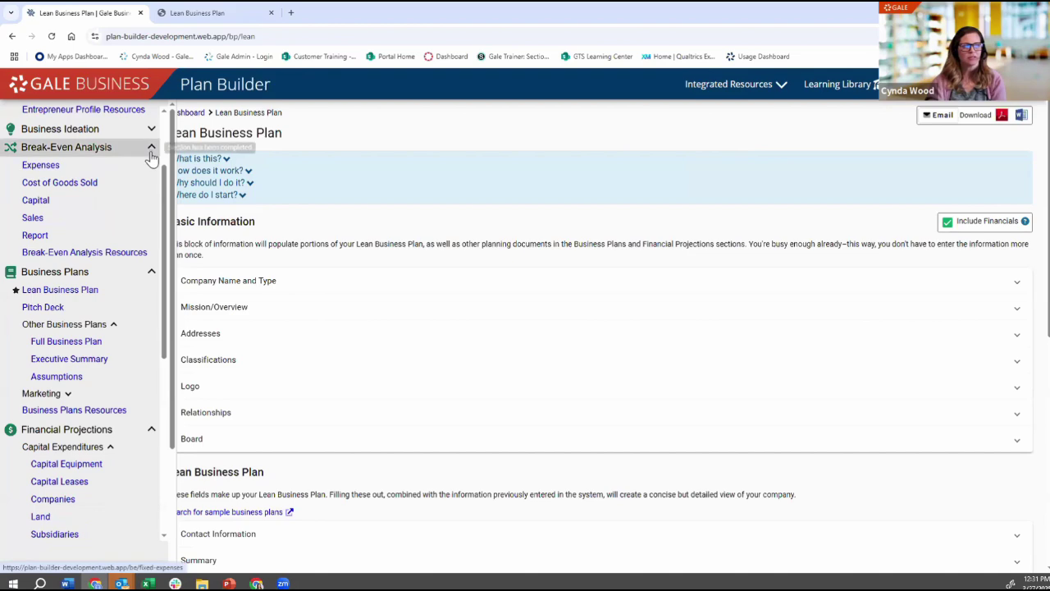
{"action": "left_click", "coordinate": [150, 153]}
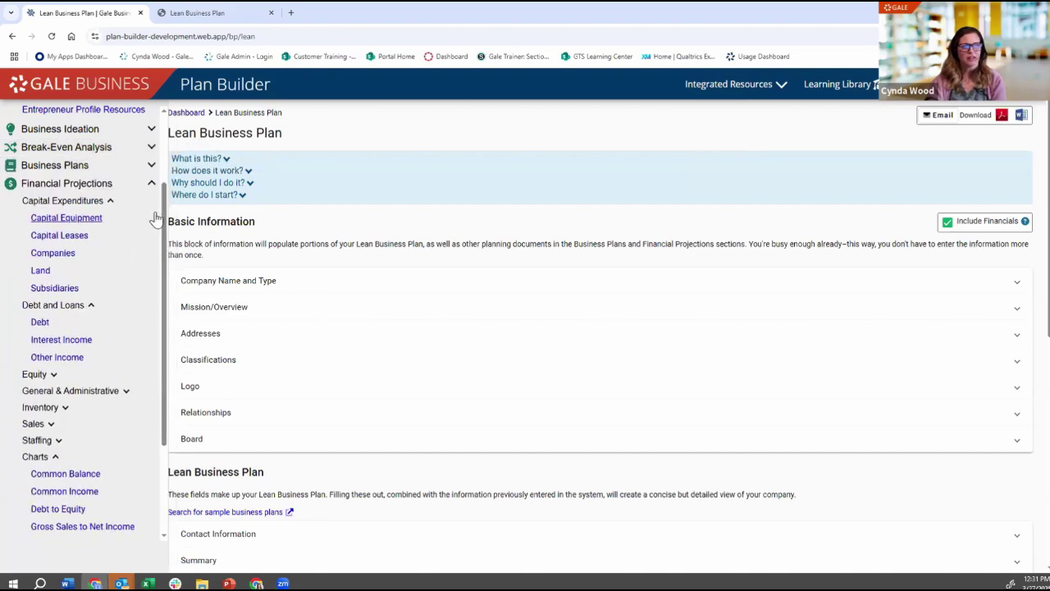
{"action": "left_click", "coordinate": [151, 182]}
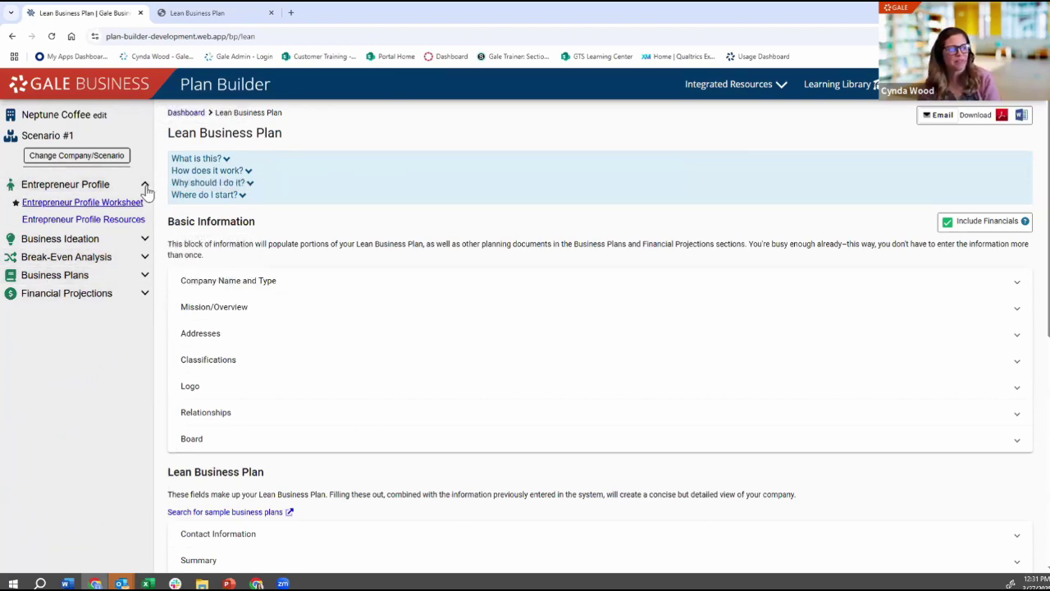
Open the Companies and Organizations page, expand Bight Smile Dentistry and look through its details and the Scenario vs. Company/Organization breakdown.
{"action": "left_click", "coordinate": [43, 115]}
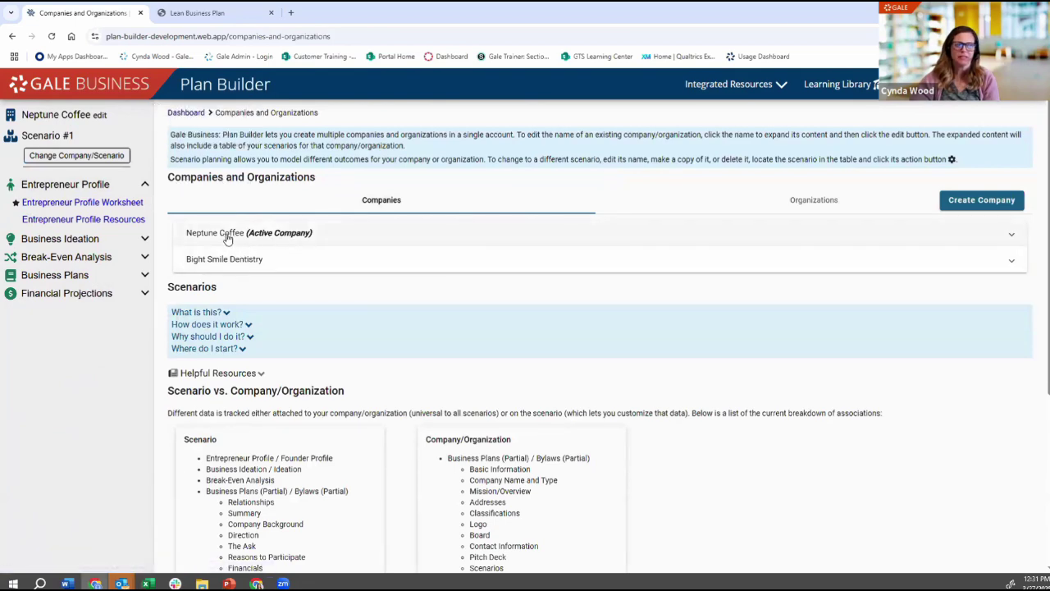
{"action": "left_click", "coordinate": [250, 261]}
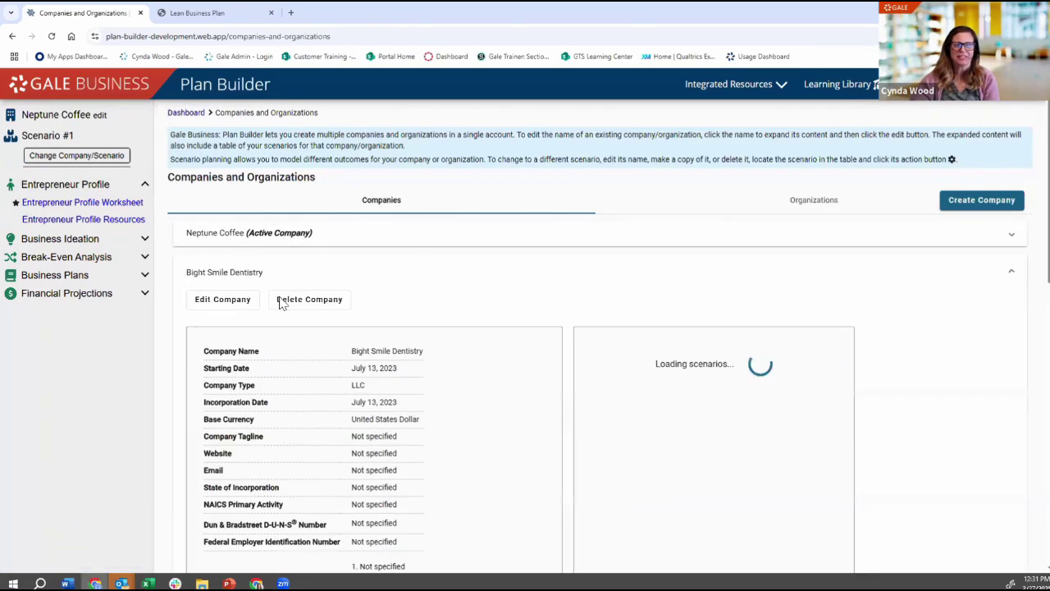
{"action": "scroll", "coordinate": [386, 370], "scroll_direction": "down", "scroll_amount": 3}
{"action": "scroll", "coordinate": [427, 367], "scroll_direction": "up", "scroll_amount": 2}
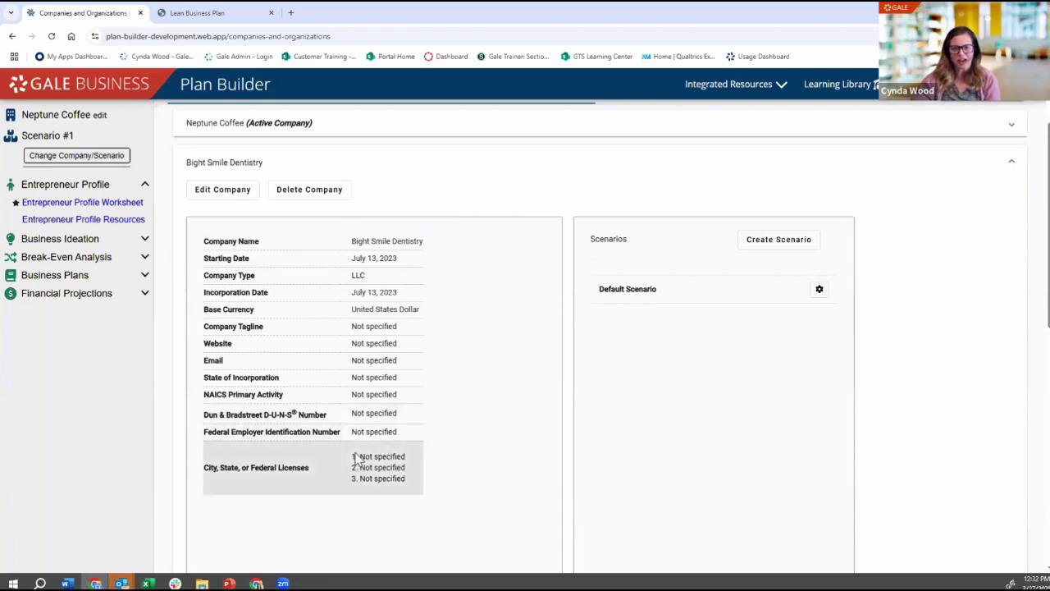
{"action": "scroll", "coordinate": [355, 459], "scroll_direction": "down", "scroll_amount": 3}
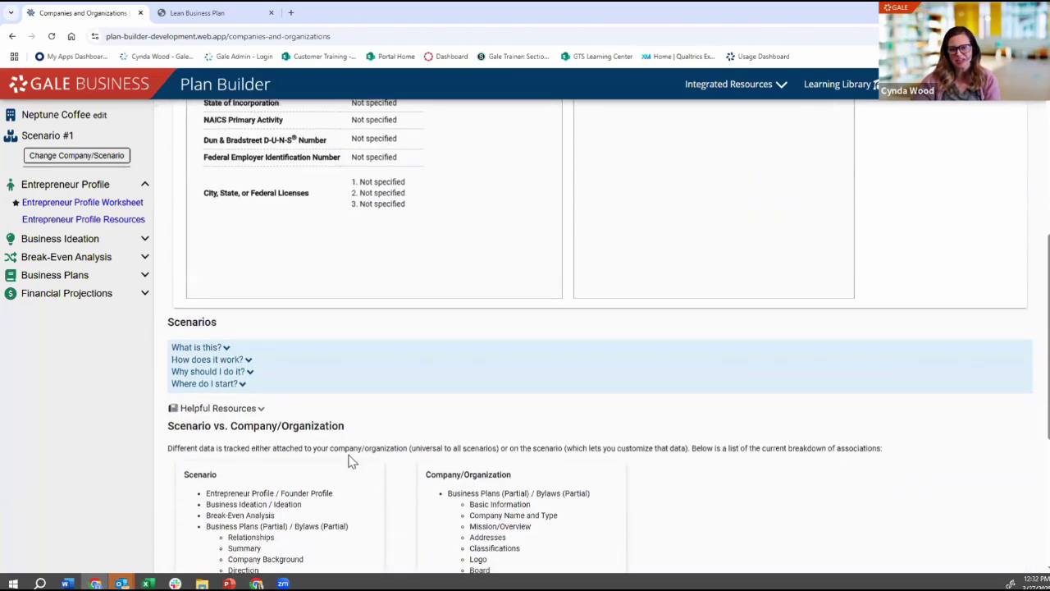
{"action": "scroll", "coordinate": [353, 462], "scroll_direction": "down", "scroll_amount": 1}
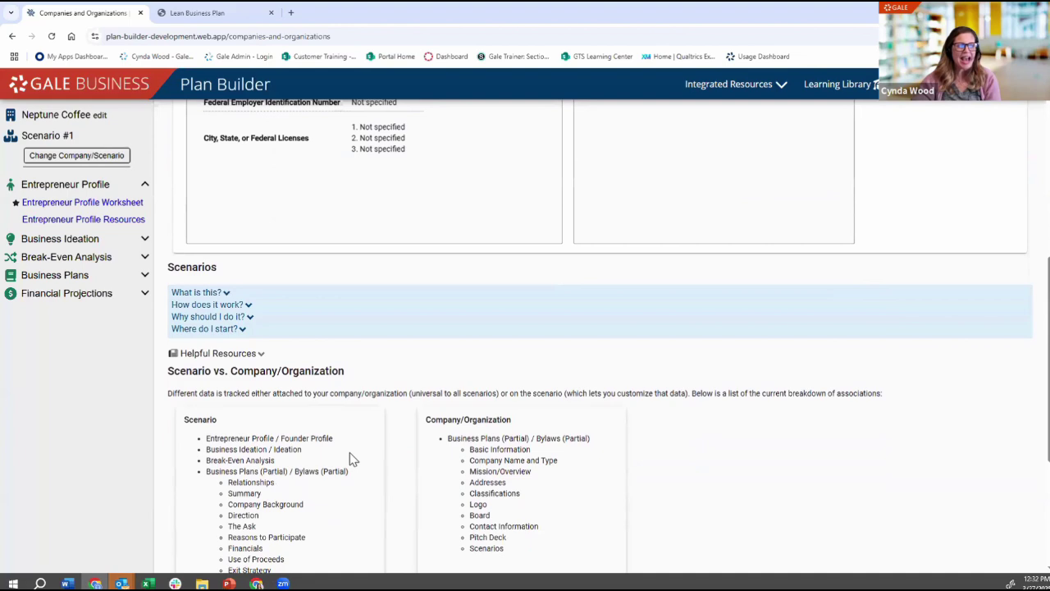
Check the scenarios offered for Bight Smile Dentistry and Neptune Coffee when changing the company or scenario, and cancel without switching.
{"action": "scroll", "coordinate": [351, 460], "scroll_direction": "up", "scroll_amount": 5}
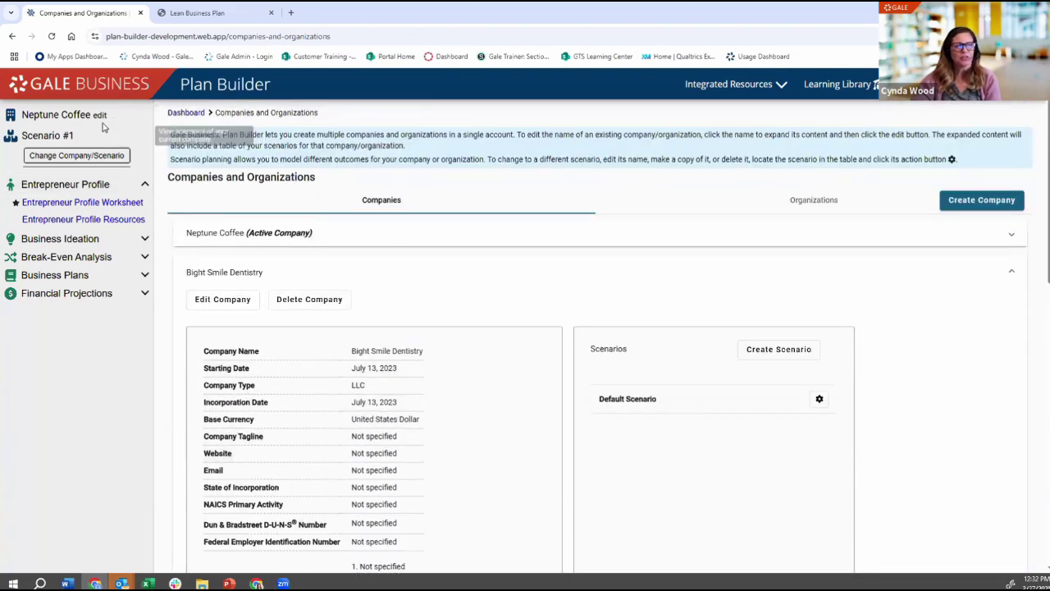
{"action": "left_click", "coordinate": [61, 160]}
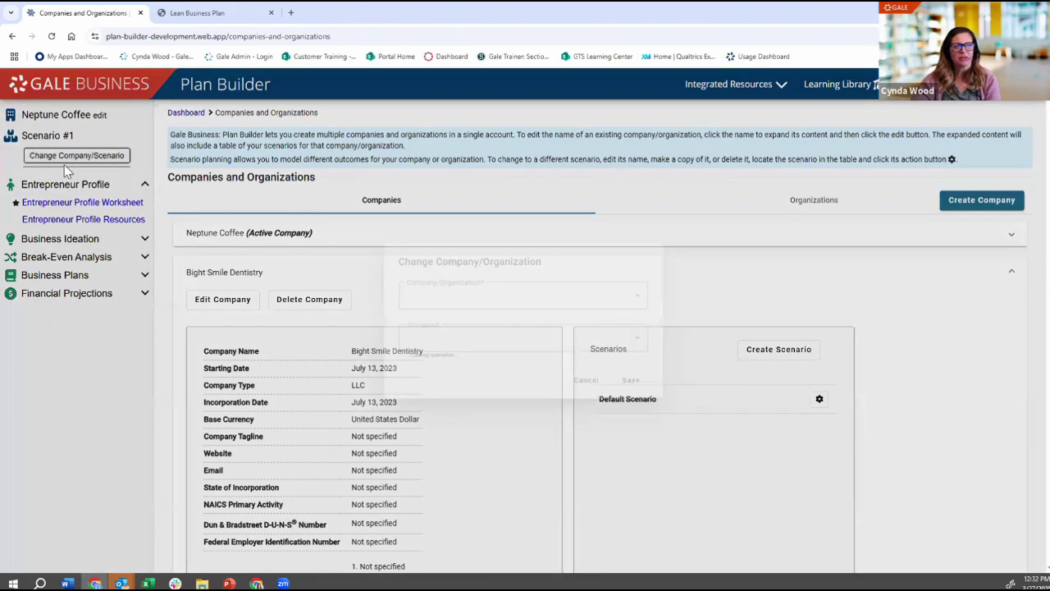
{"action": "left_click", "coordinate": [463, 298]}
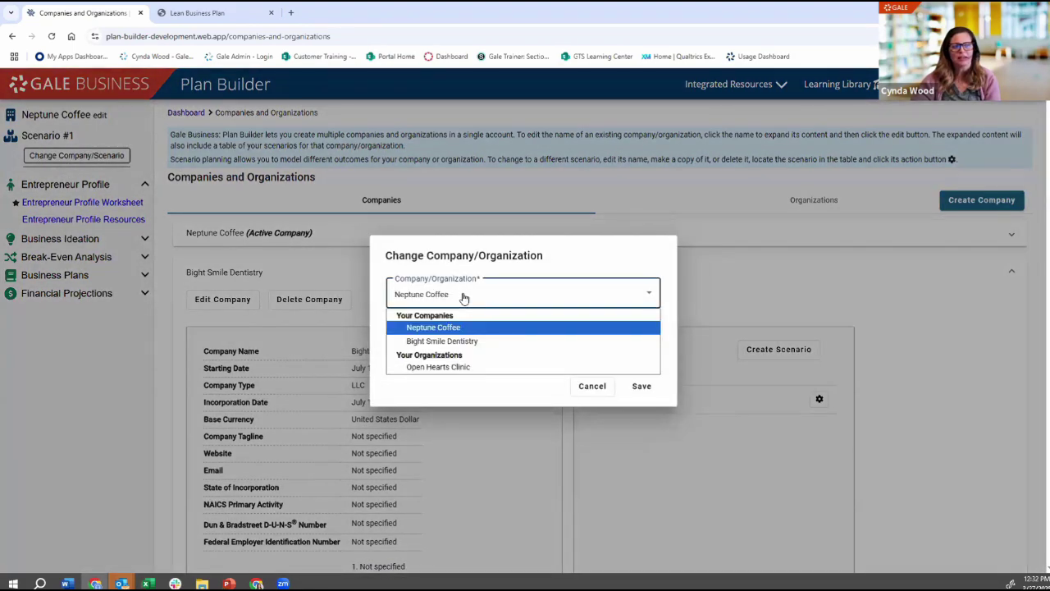
{"action": "left_click", "coordinate": [473, 341]}
{"action": "left_click", "coordinate": [520, 346]}
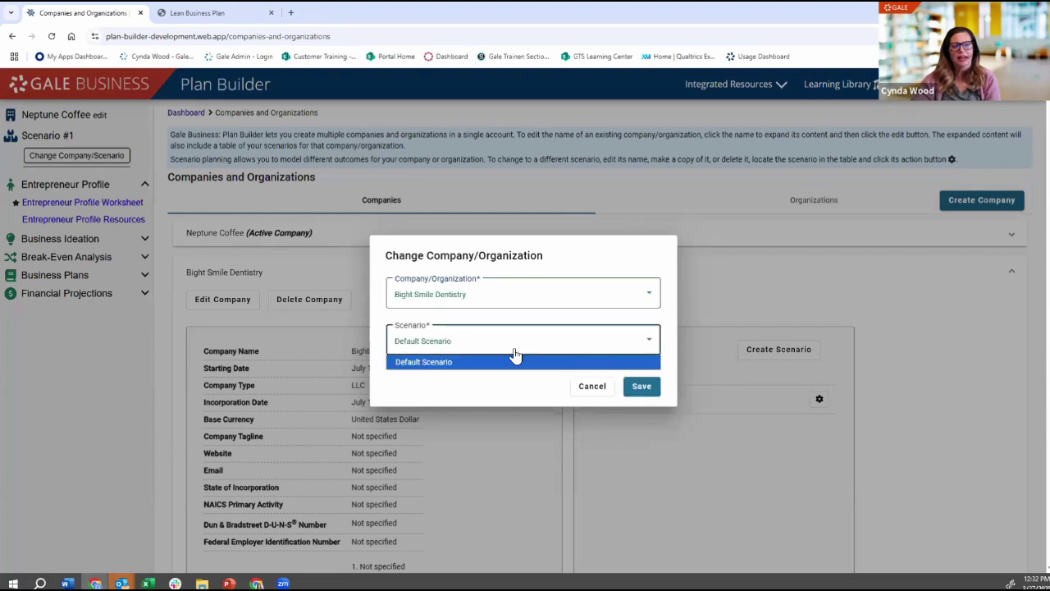
{"action": "left_click", "coordinate": [517, 304]}
{"action": "left_click", "coordinate": [520, 328]}
{"action": "left_click", "coordinate": [525, 343]}
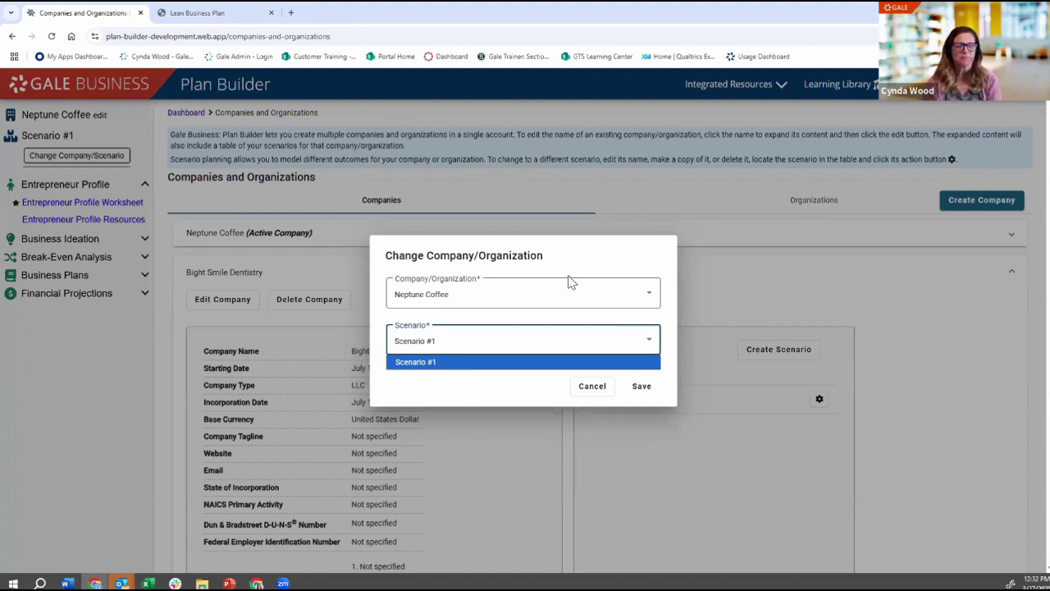
{"action": "left_click", "coordinate": [588, 388]}
{"action": "left_click", "coordinate": [587, 388]}
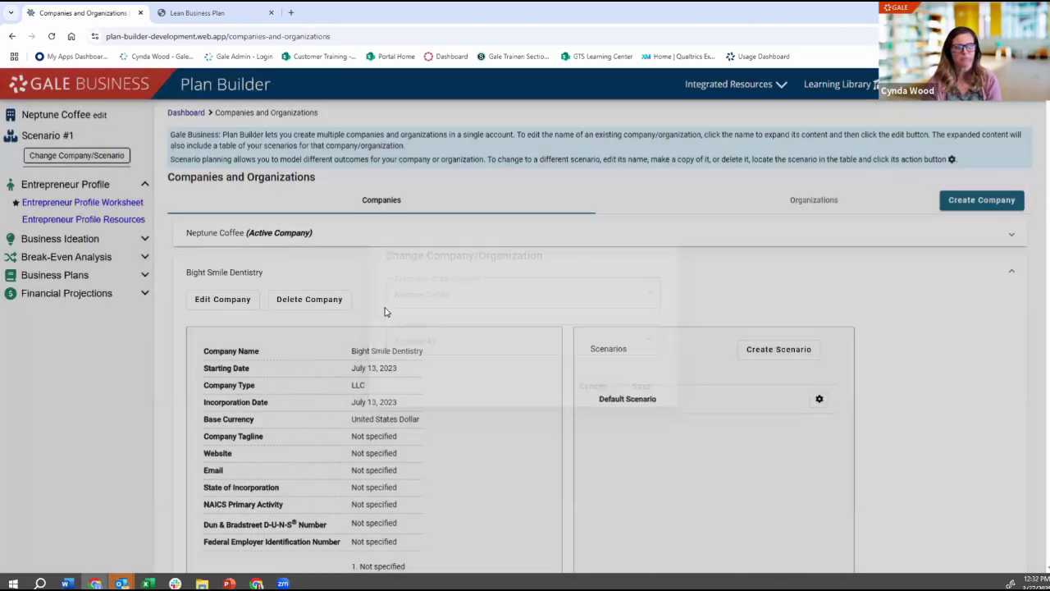
Show the organizations on the Companies and Organizations page, expand Open Hearts Clinic and look through its details and scenarios.
{"action": "left_click", "coordinate": [724, 210]}
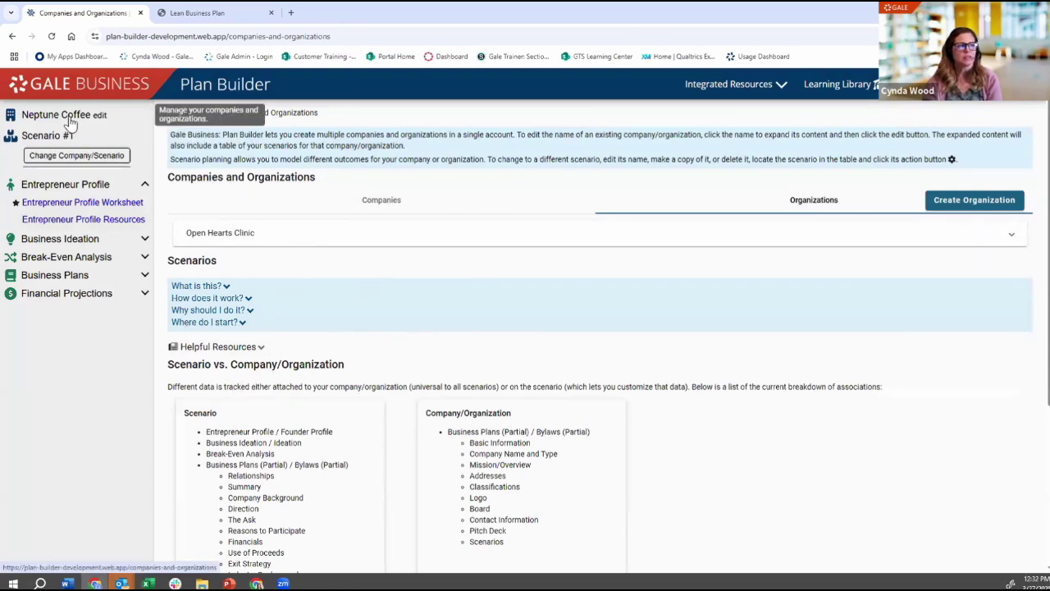
{"action": "left_click", "coordinate": [236, 237]}
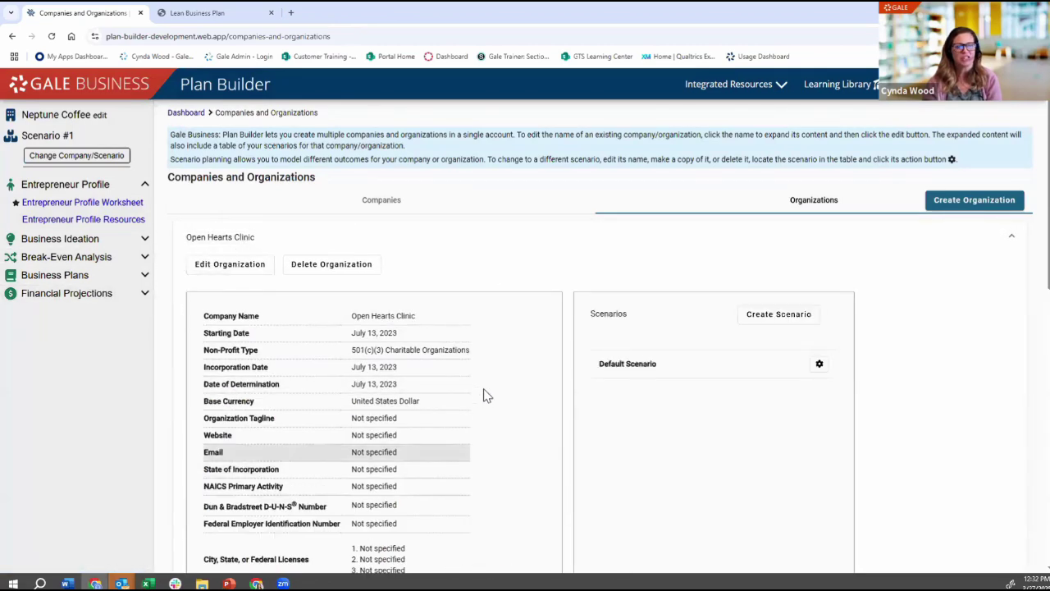
{"action": "scroll", "coordinate": [487, 391], "scroll_direction": "down", "scroll_amount": 1}
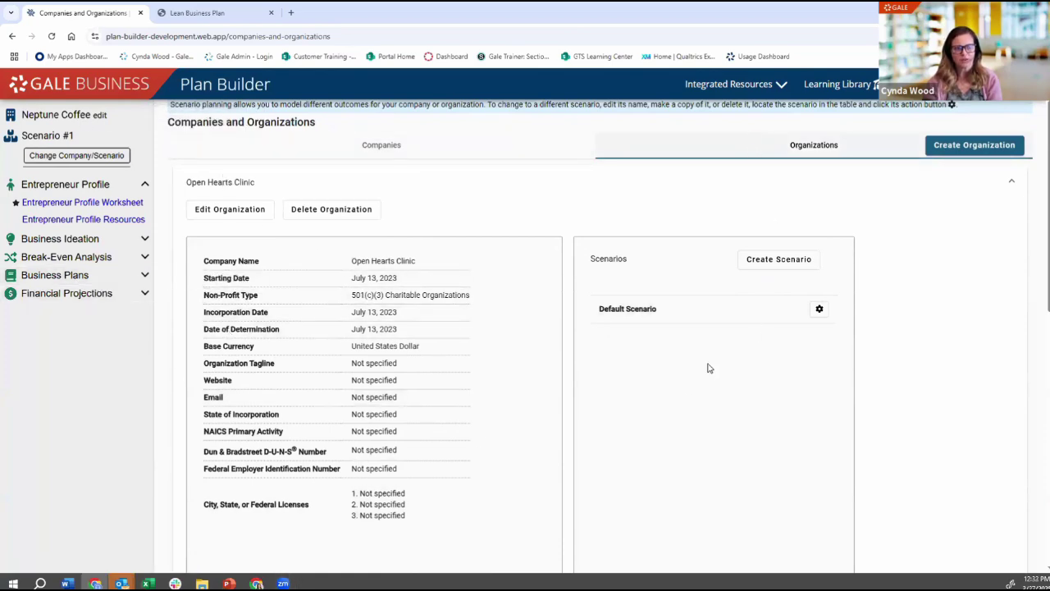
{"action": "scroll", "coordinate": [680, 372], "scroll_direction": "down", "scroll_amount": 3}
{"action": "scroll", "coordinate": [598, 352], "scroll_direction": "up", "scroll_amount": 1}
{"action": "scroll", "coordinate": [596, 357], "scroll_direction": "up", "scroll_amount": 2}
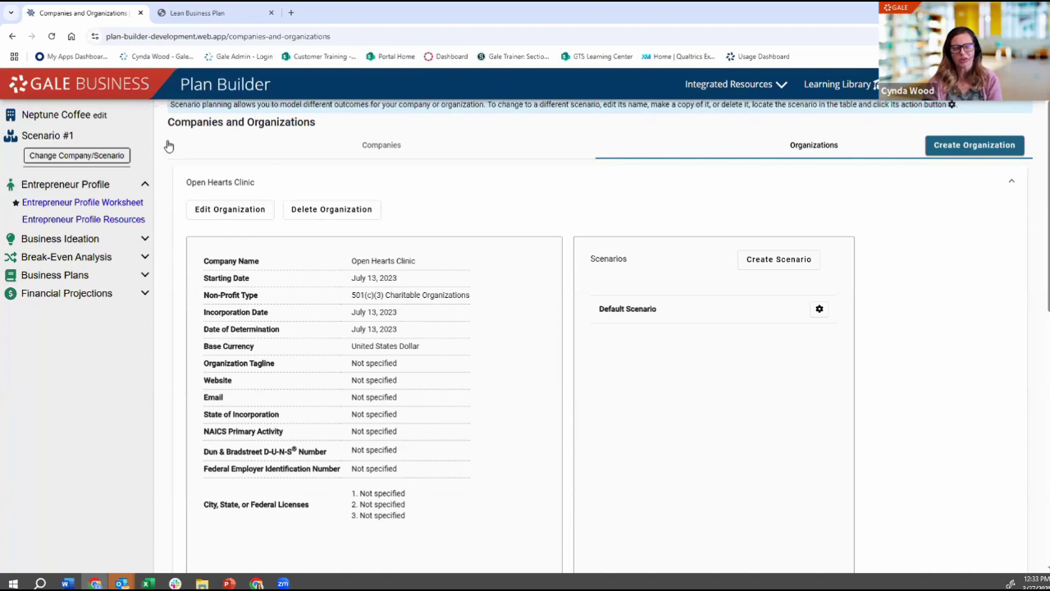
Return to the dashboard, preview the Nonprofit incorporation type and switch back to For-Profit Business.
{"action": "left_click", "coordinate": [69, 96]}
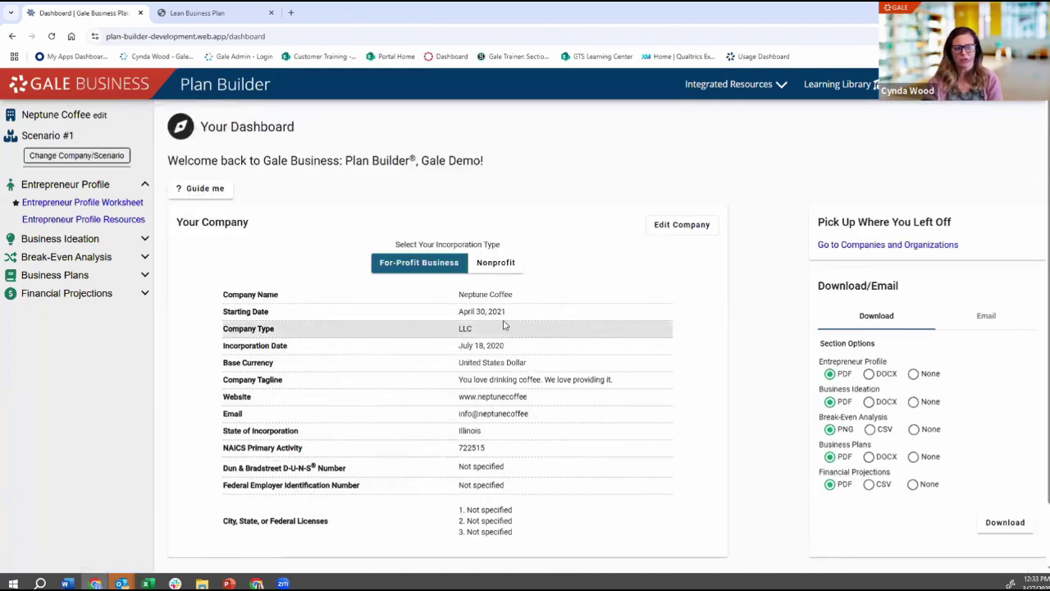
{"action": "left_click", "coordinate": [498, 266]}
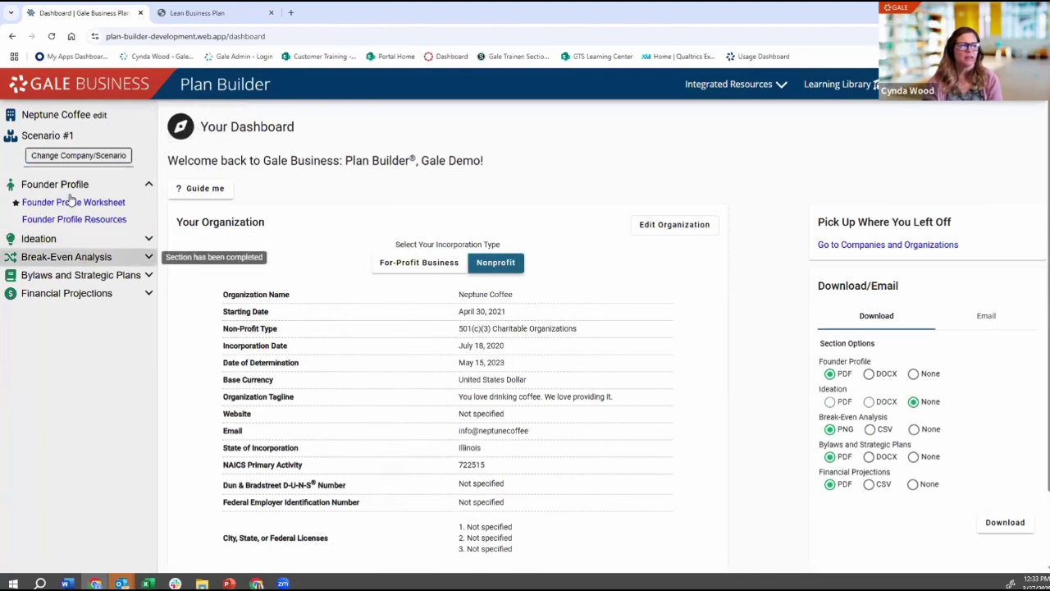
{"action": "left_click", "coordinate": [446, 269]}
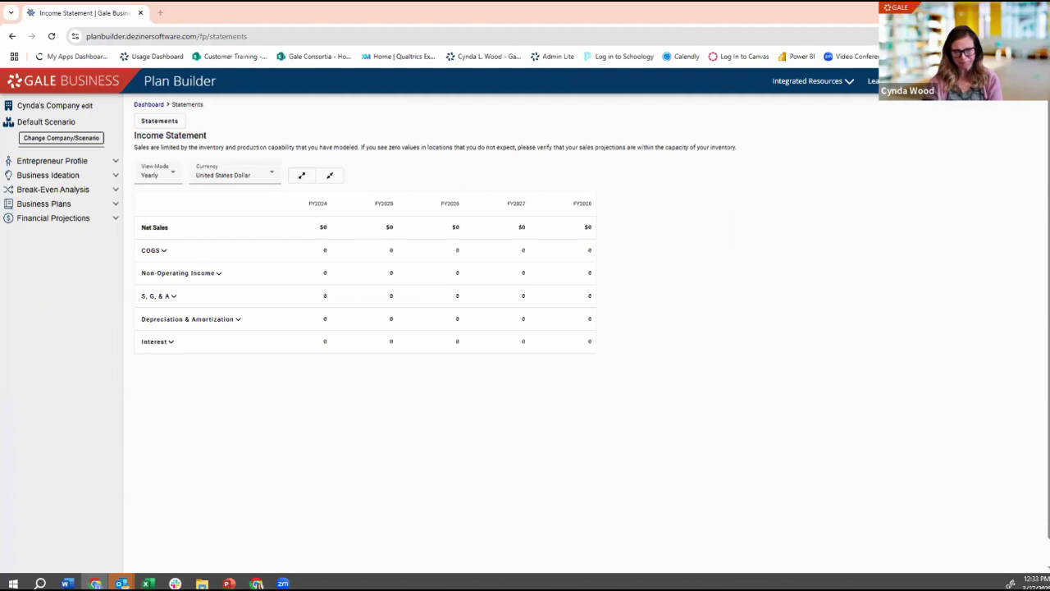
Start a new user from the Users section of the account settings and enter a first name as the username.
{"action": "left_click", "coordinate": [1002, 82]}
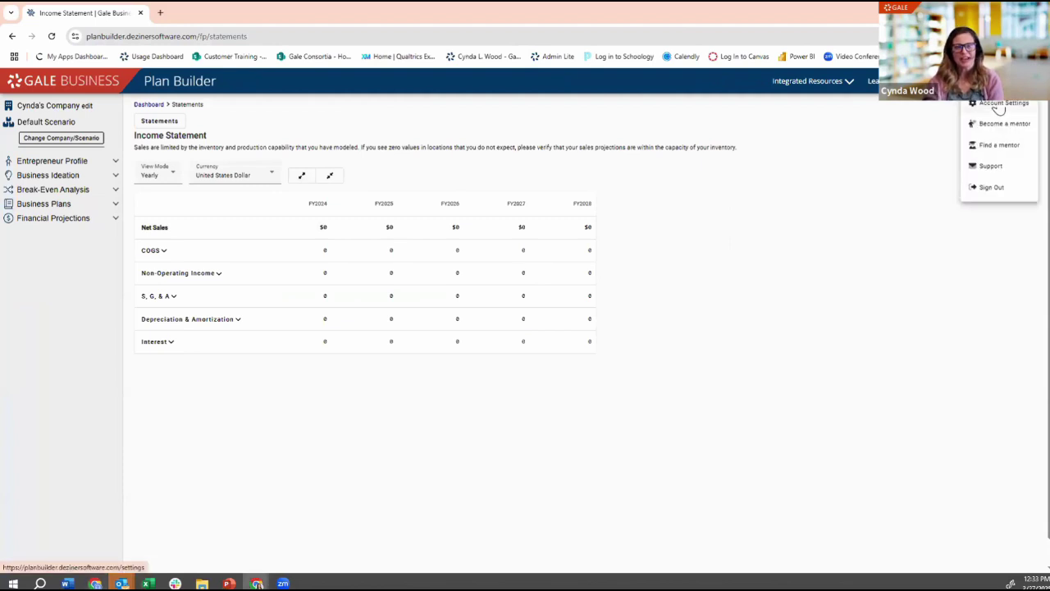
{"action": "left_click", "coordinate": [1002, 82]}
{"action": "left_click", "coordinate": [999, 105]}
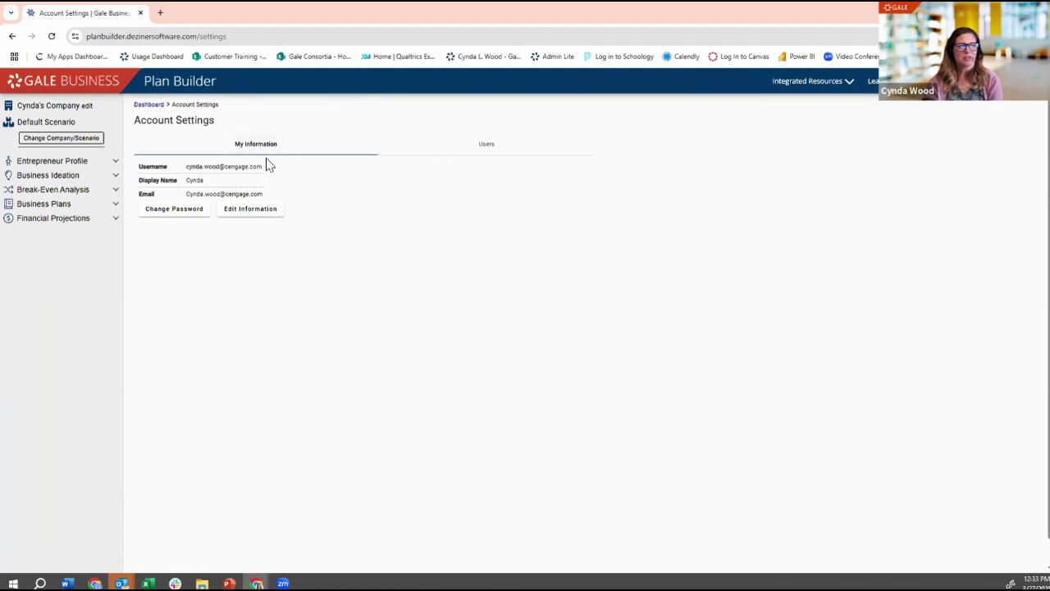
{"action": "left_click", "coordinate": [485, 155]}
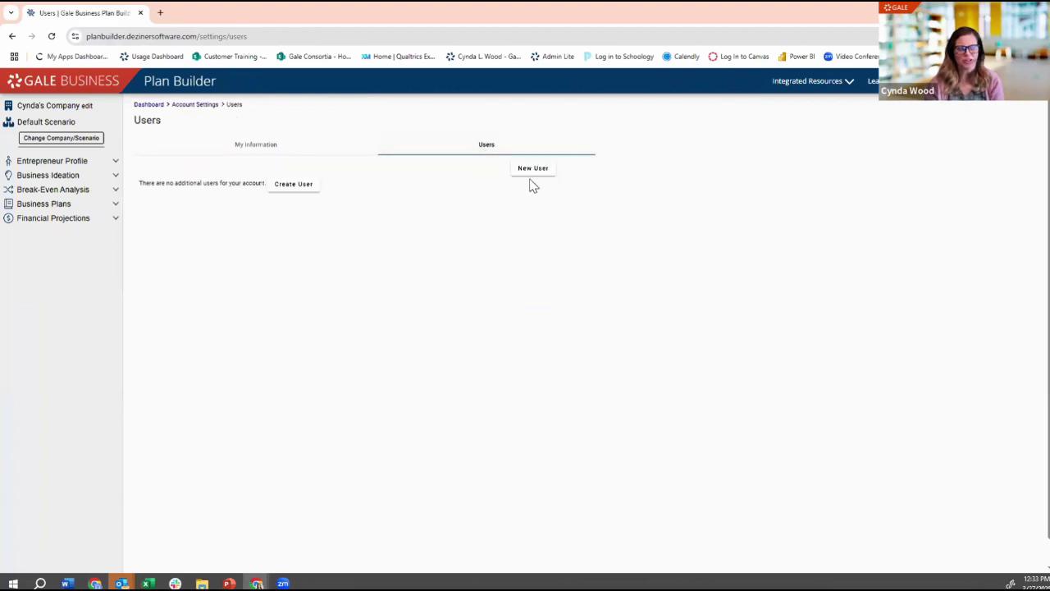
{"action": "left_click", "coordinate": [530, 174]}
{"action": "left_click", "coordinate": [433, 182]}
{"action": "type", "text": "Cynda"}
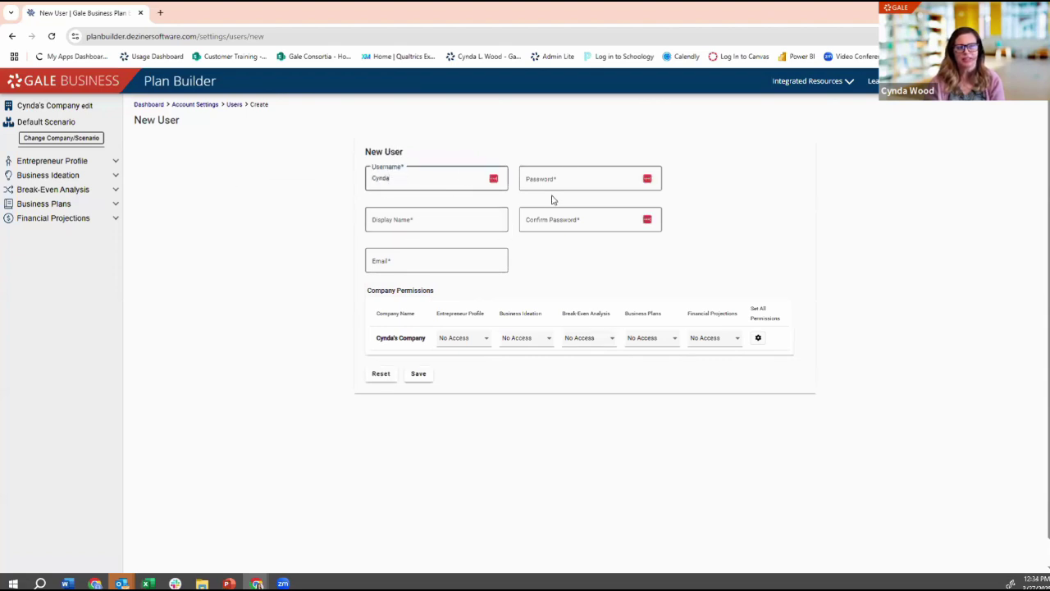
Give the new user Read Only on Entrepreneur Profile, Business Ideation and Break-Even Analysis and Full Access on Business Plans, and return to the dashboard without saving.
{"action": "left_click", "coordinate": [480, 342]}
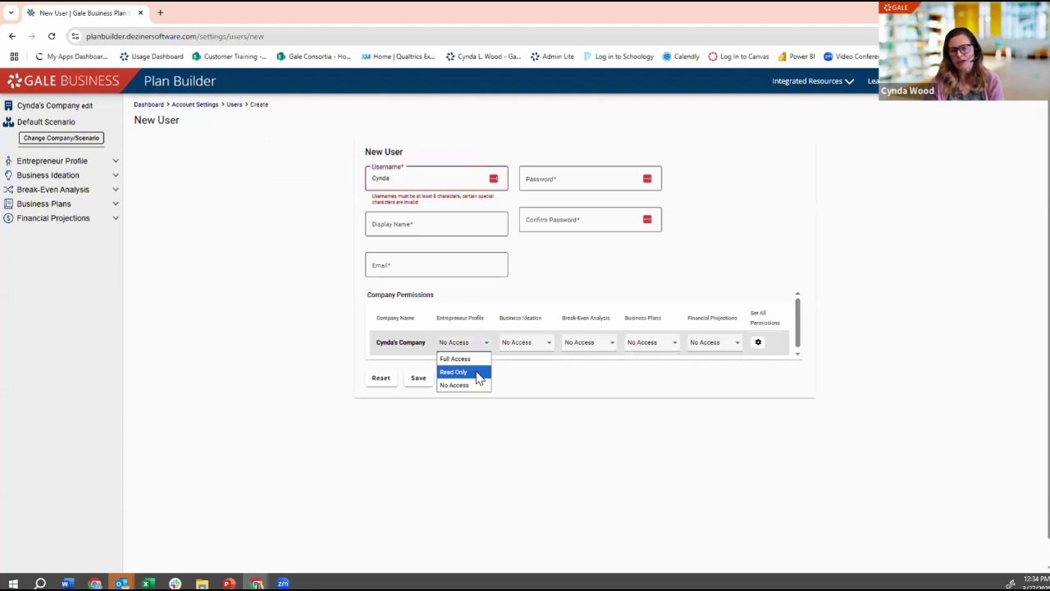
{"action": "left_click", "coordinate": [479, 373]}
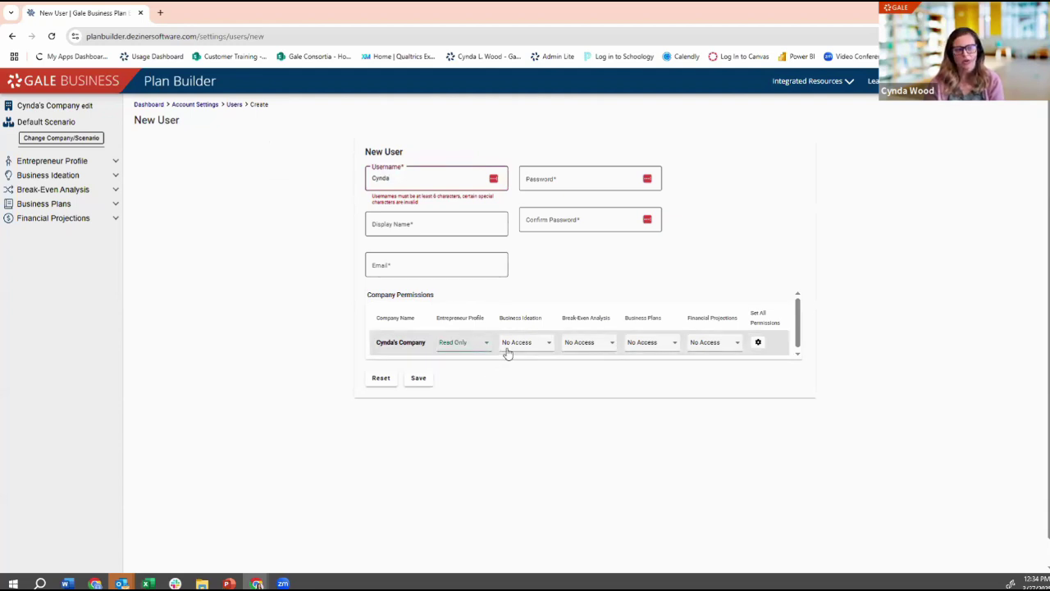
{"action": "left_click", "coordinate": [505, 347]}
{"action": "left_click", "coordinate": [509, 358]}
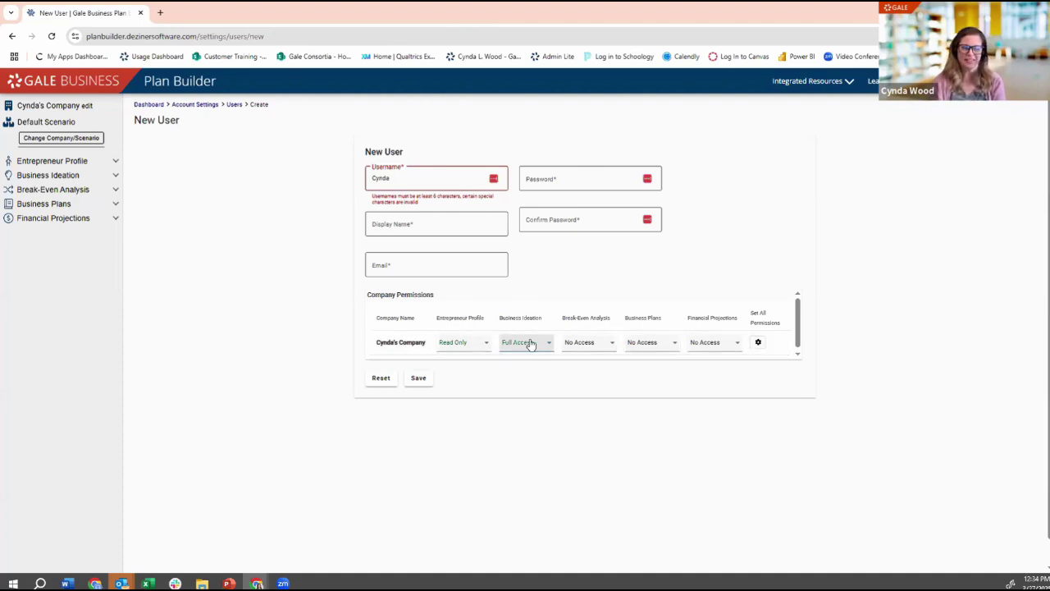
{"action": "left_click", "coordinate": [529, 343]}
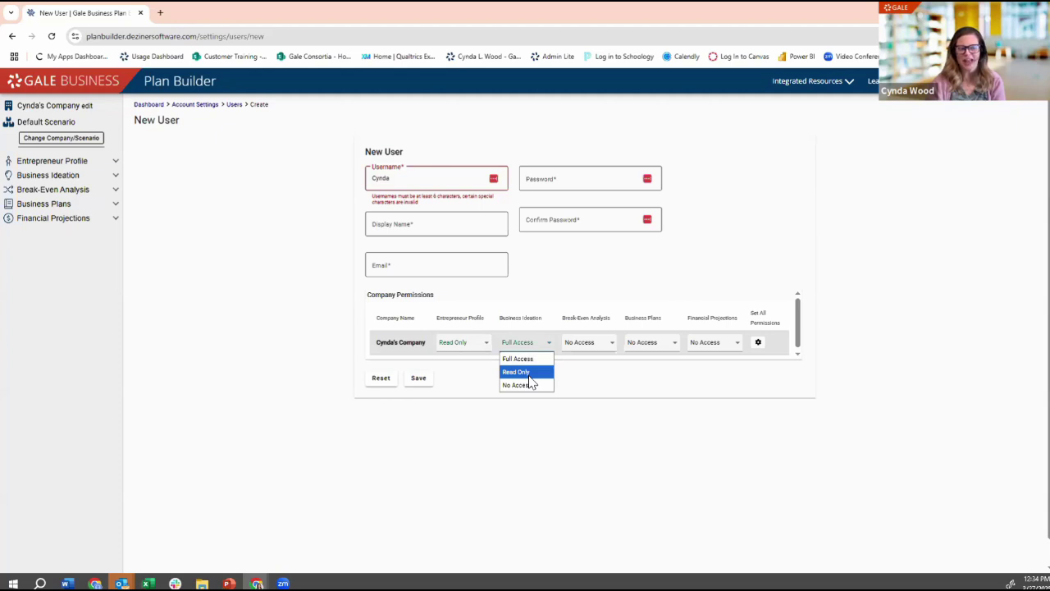
{"action": "left_click", "coordinate": [530, 375]}
{"action": "left_click", "coordinate": [611, 345]}
{"action": "left_click", "coordinate": [608, 373]}
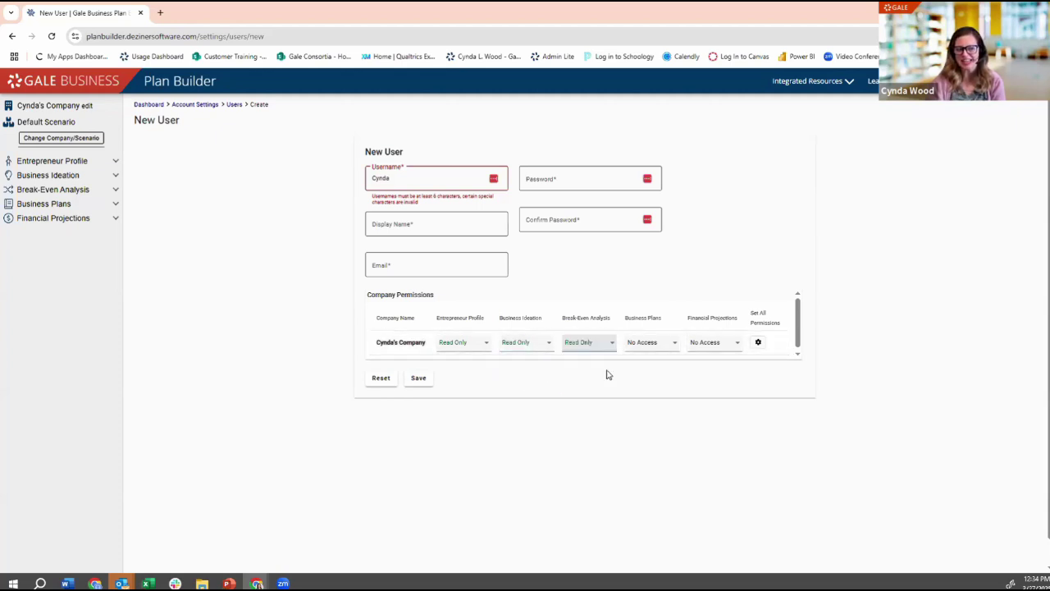
{"action": "left_click", "coordinate": [656, 344]}
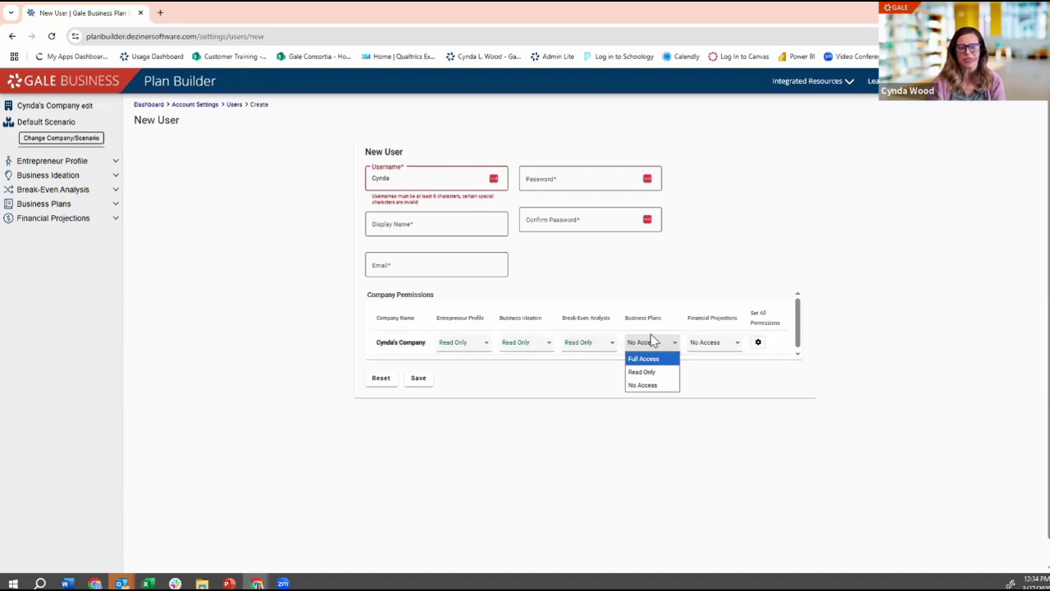
{"action": "left_click", "coordinate": [652, 359]}
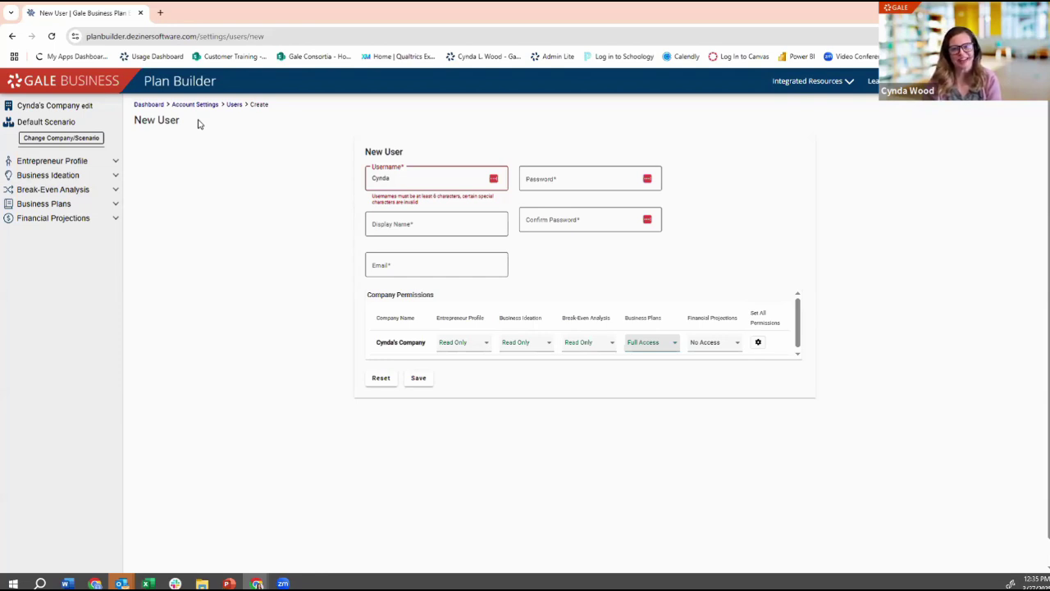
{"action": "left_click", "coordinate": [65, 89]}
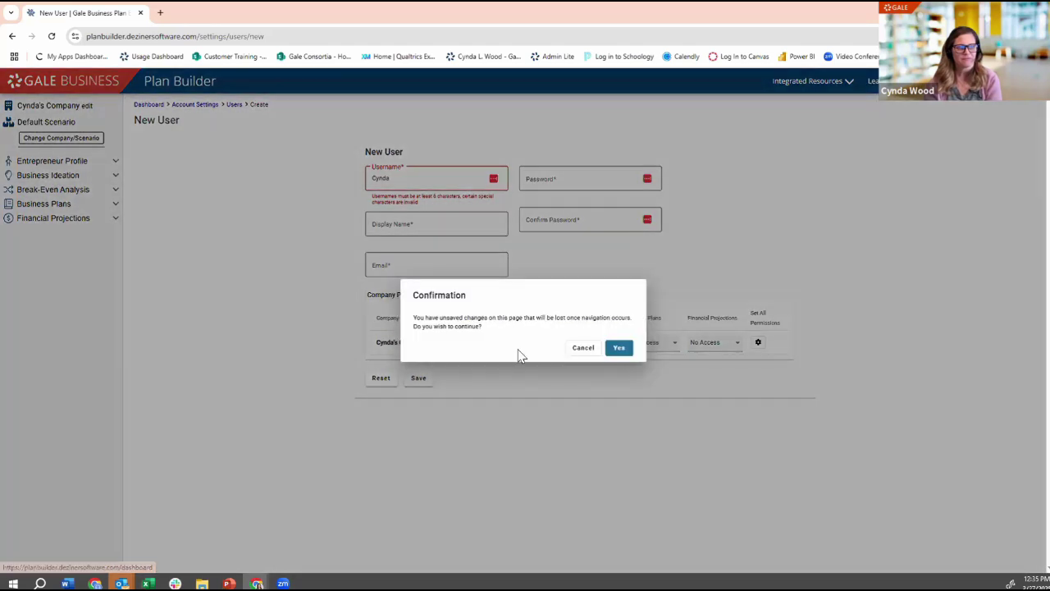
{"action": "left_click", "coordinate": [619, 348]}
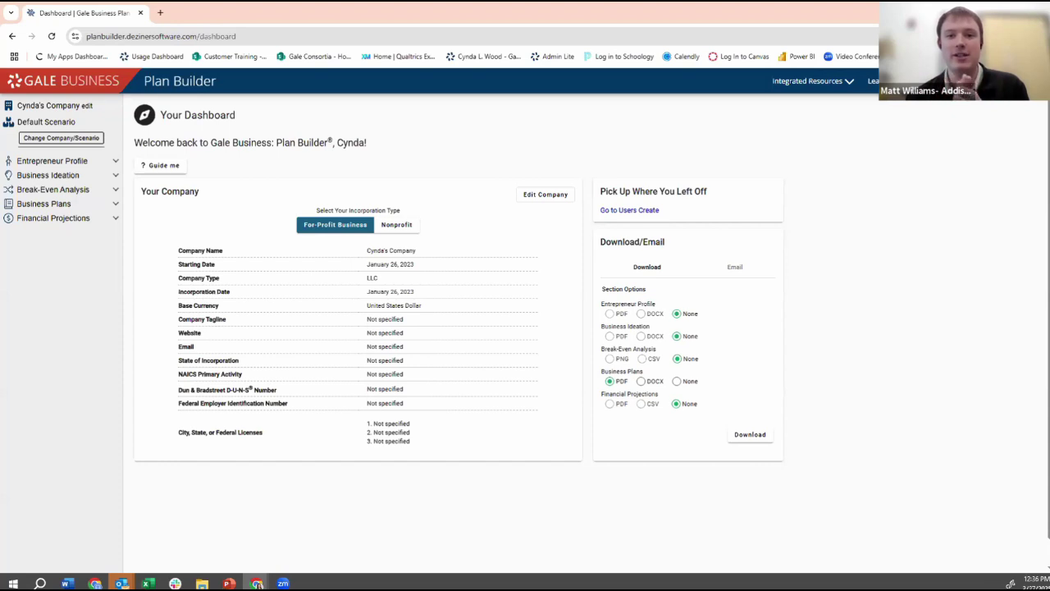
Open the new user form again from the account settings, enter a username and discard the form to return to Account Settings.
{"action": "left_click", "coordinate": [1010, 81]}
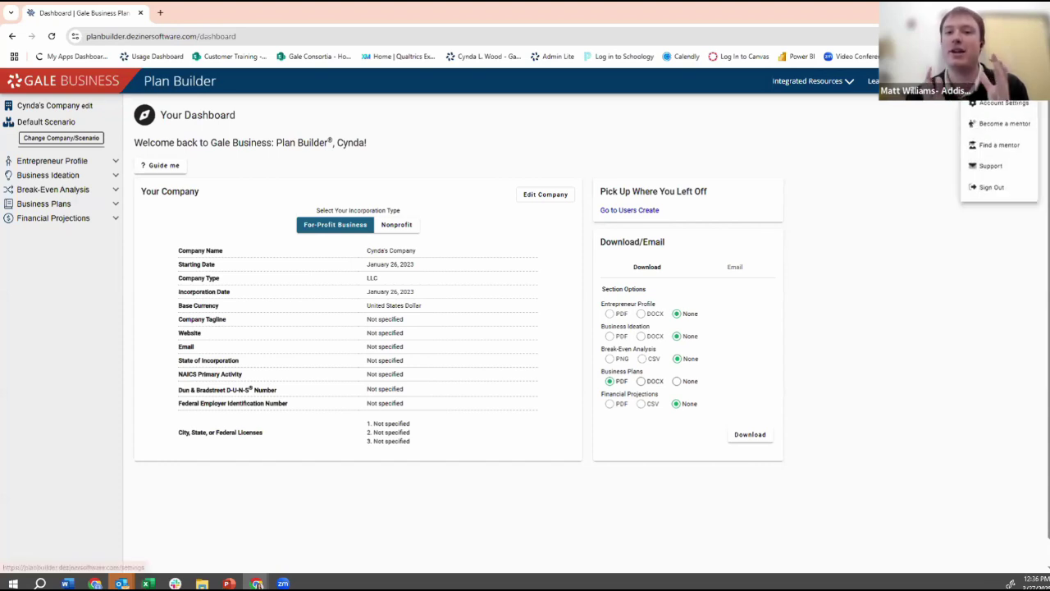
{"action": "left_click", "coordinate": [1015, 109]}
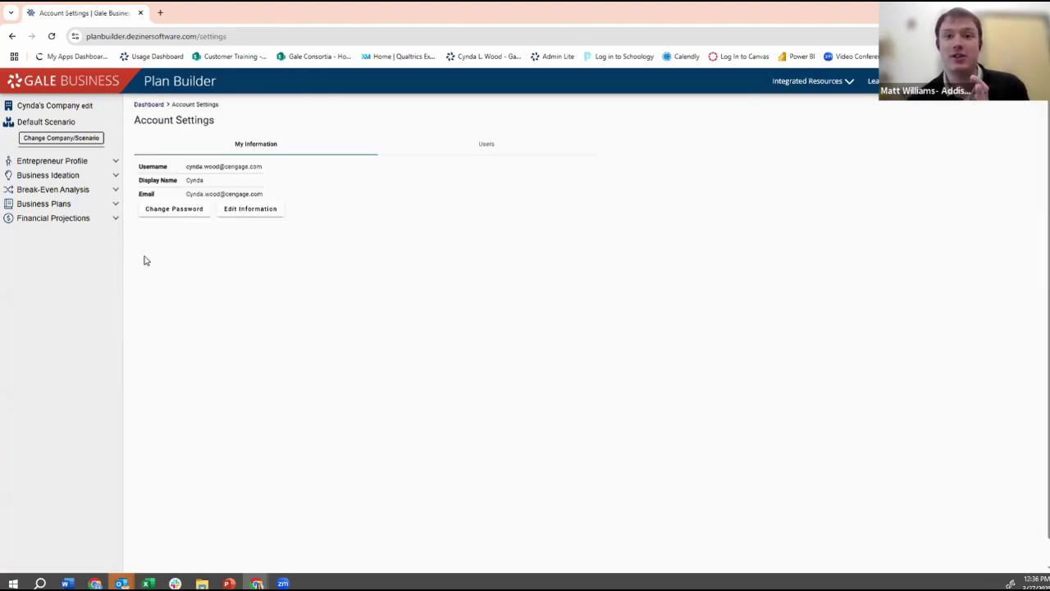
{"action": "left_click", "coordinate": [441, 152]}
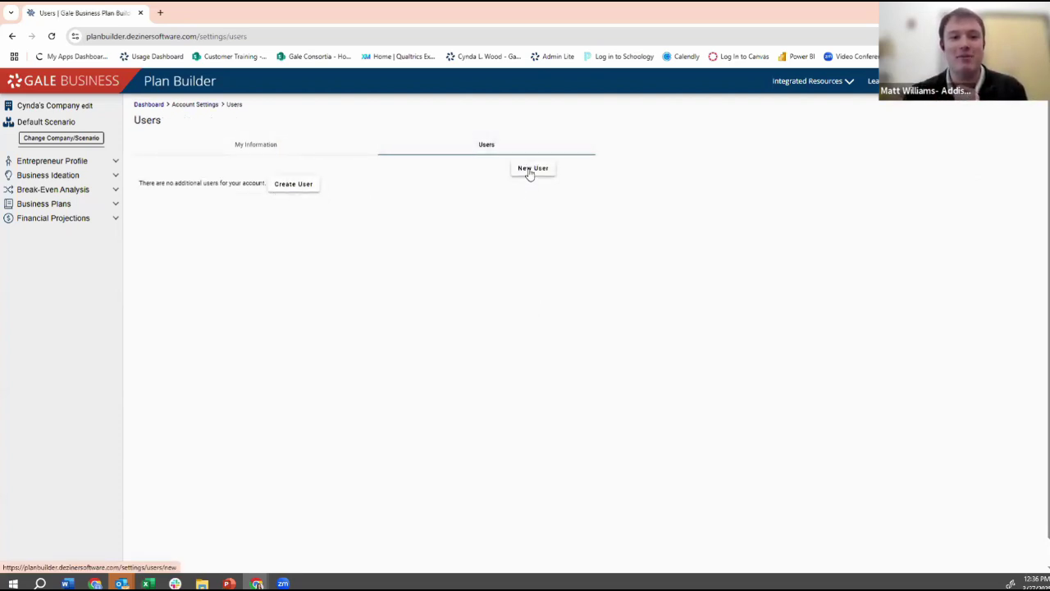
{"action": "left_click", "coordinate": [287, 187]}
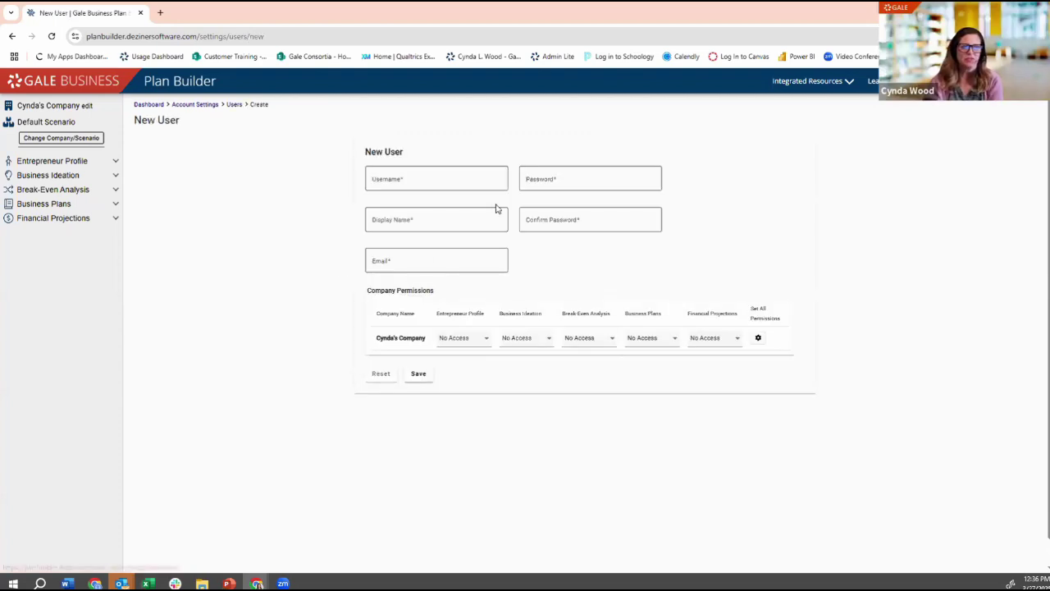
{"action": "left_click", "coordinate": [367, 177]}
{"action": "type", "text": "Cynda"}
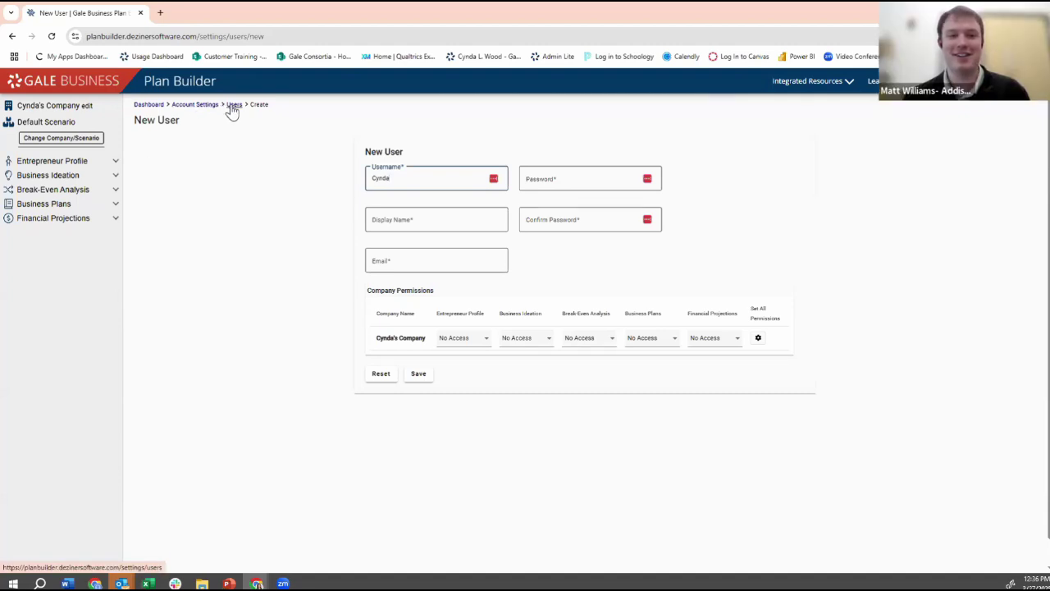
{"action": "left_click", "coordinate": [185, 105]}
{"action": "left_click", "coordinate": [618, 347]}
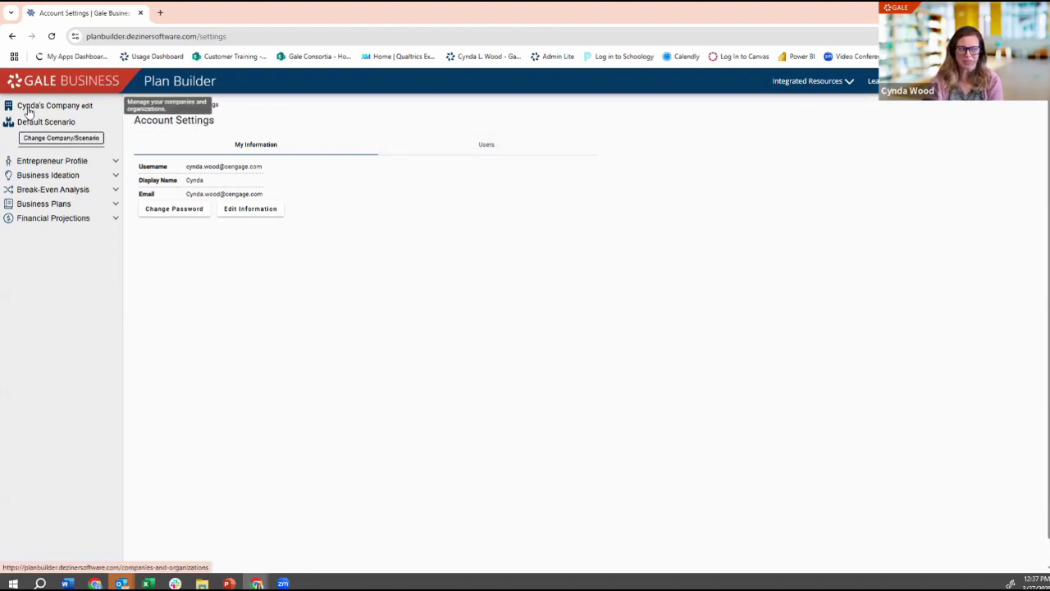
Look through the Business Plans section and its Marketing worksheets, and view the available integrated resources.
{"action": "left_click", "coordinate": [48, 207]}
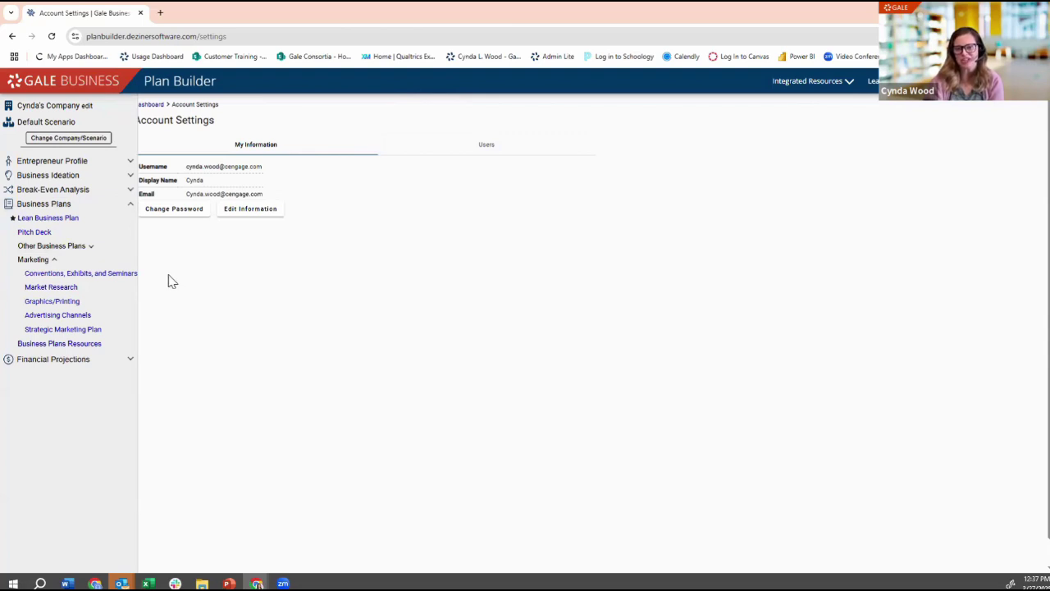
{"action": "left_click", "coordinate": [105, 262]}
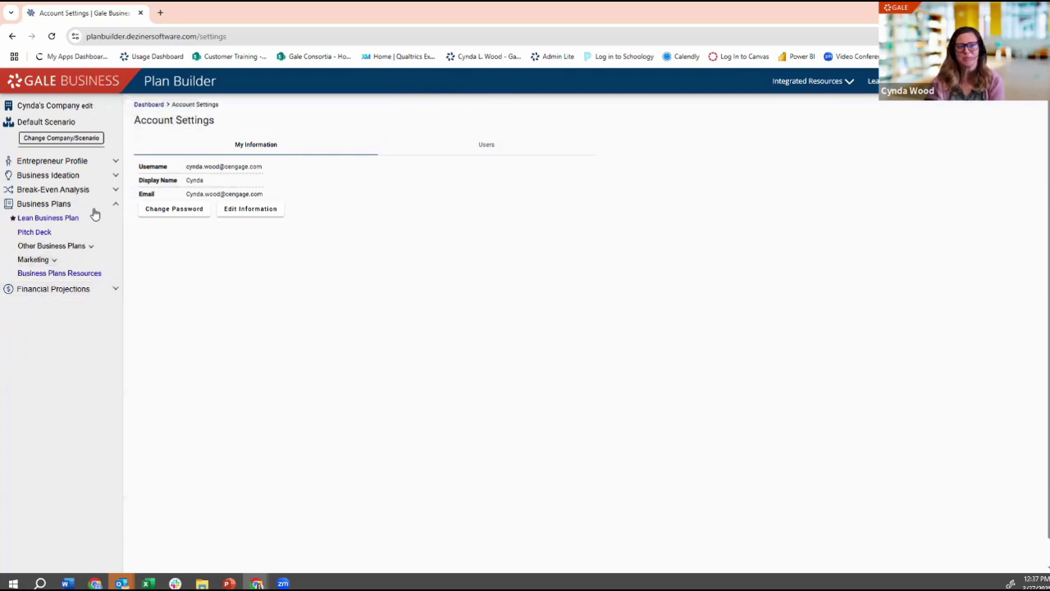
{"action": "left_click", "coordinate": [837, 81]}
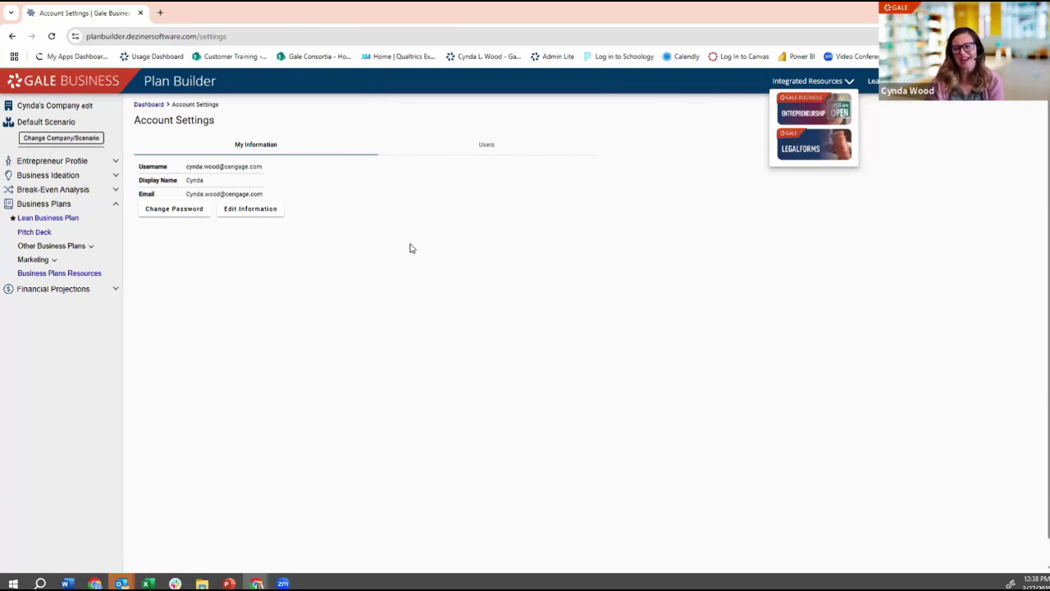
Browse the Learning Library's resource list from beginning to end and close it.
{"action": "left_click", "coordinate": [760, 238]}
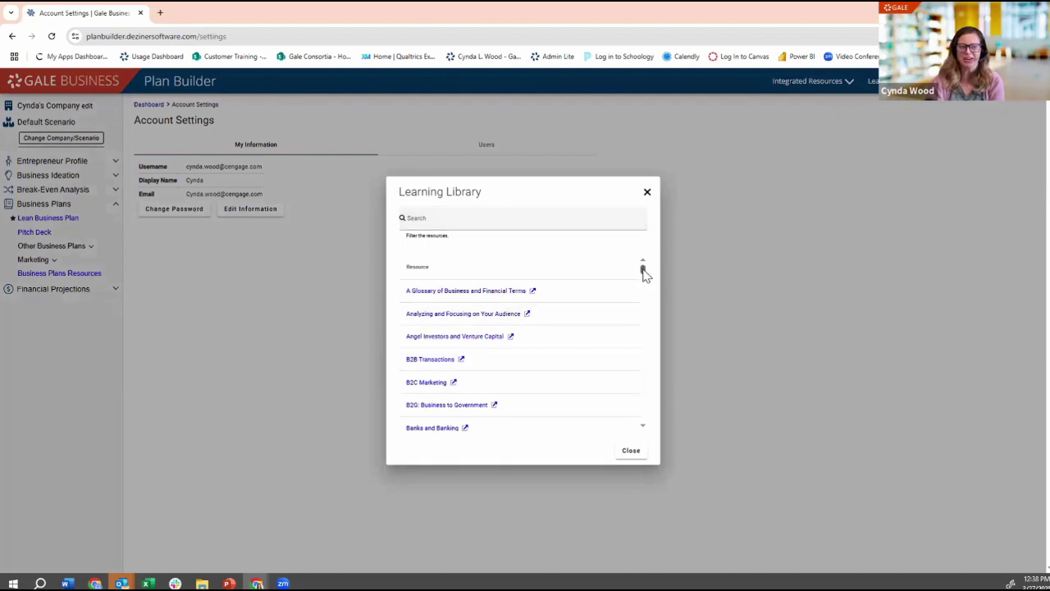
{"action": "left_click_drag", "start_coordinate": [642, 276], "coordinate": [650, 446]}
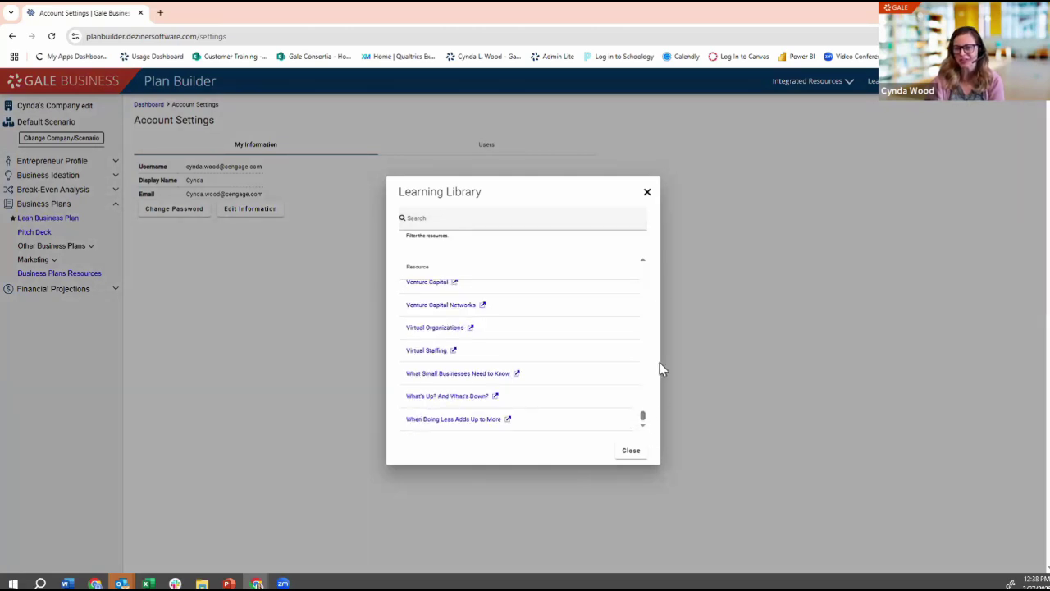
{"action": "left_click", "coordinate": [647, 192]}
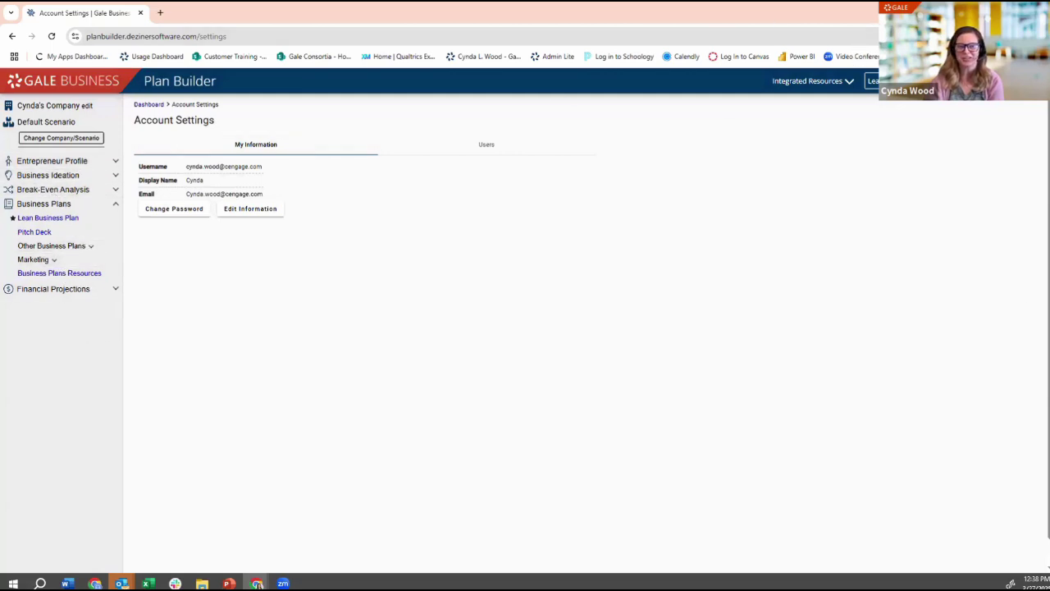
Review the available interface languages, keep English selected and close the language chooser without applying a change.
{"action": "left_click", "coordinate": [969, 81]}
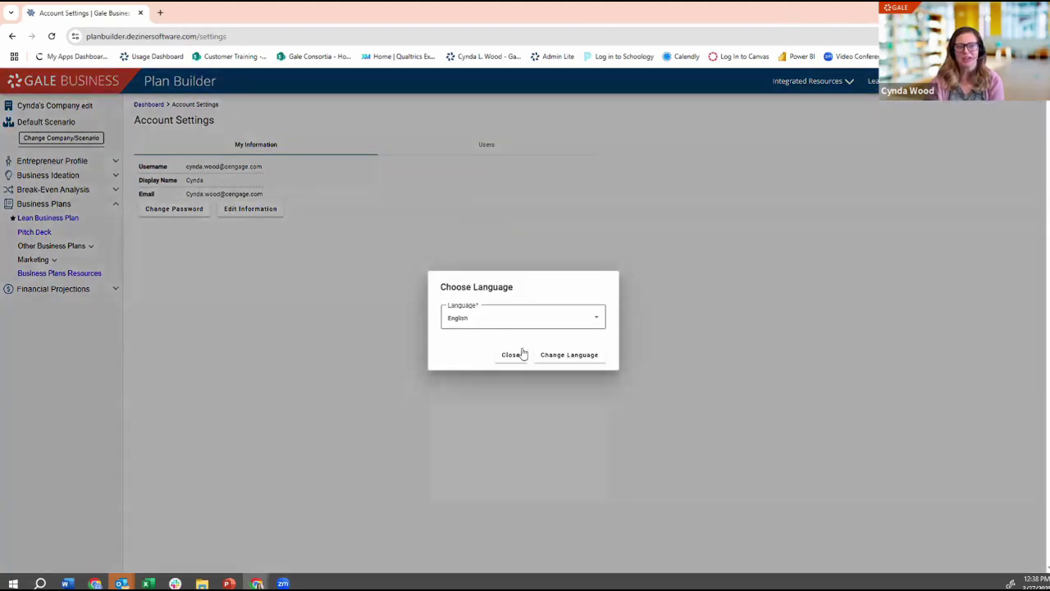
{"action": "left_click", "coordinate": [595, 320]}
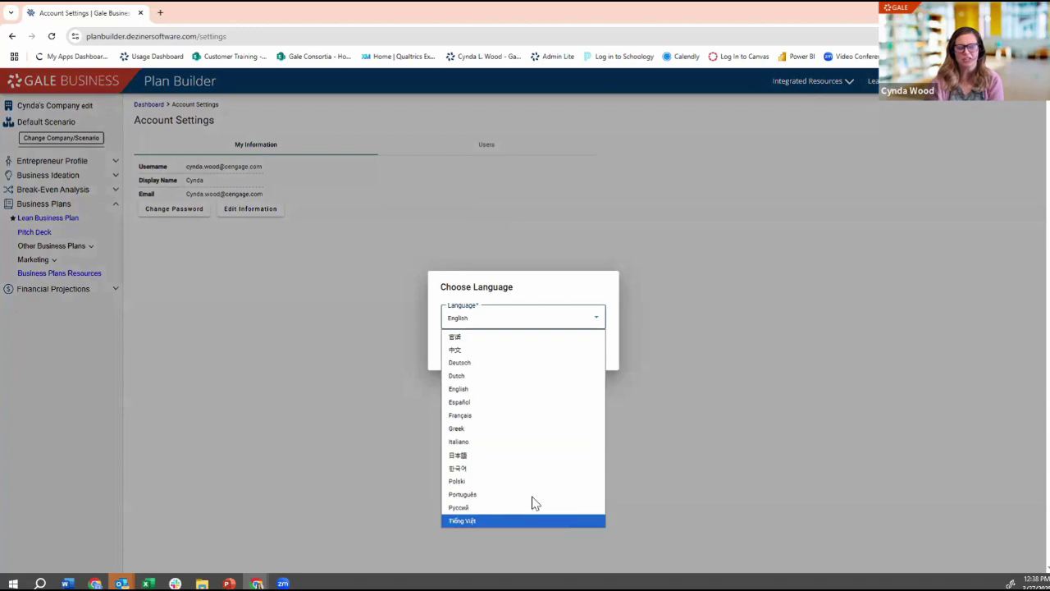
{"action": "left_click", "coordinate": [473, 390]}
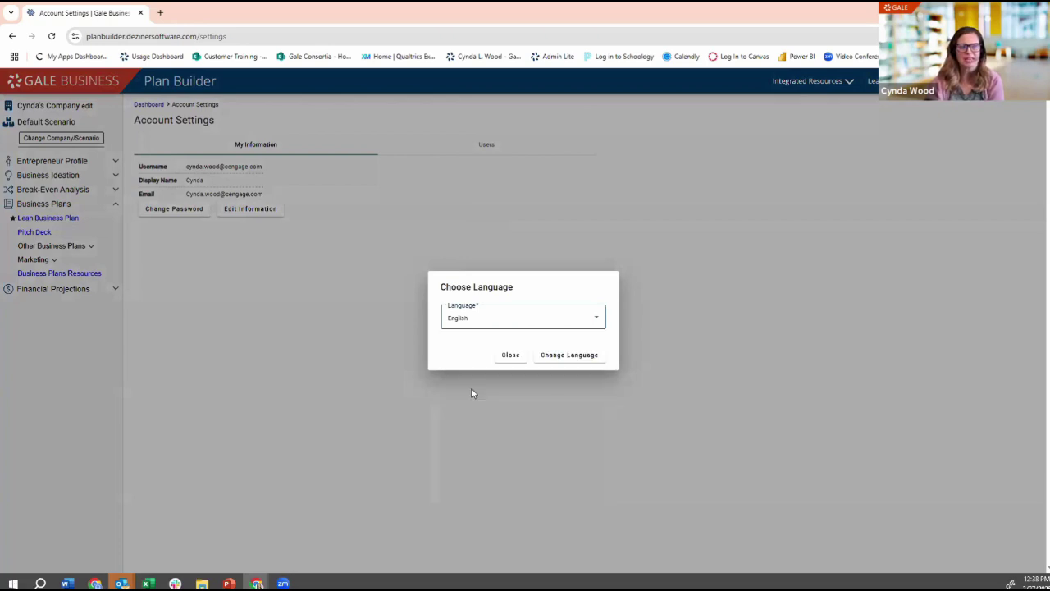
{"action": "left_click", "coordinate": [510, 356]}
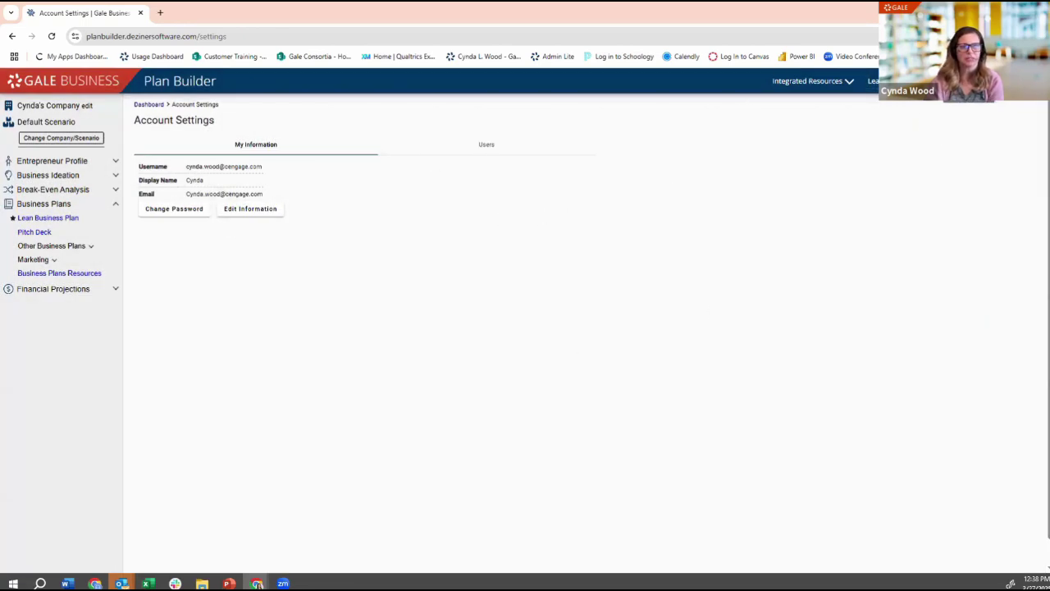
View the account options for mentoring and support, and collapse the Business Plans section.
{"action": "left_click", "coordinate": [1014, 82]}
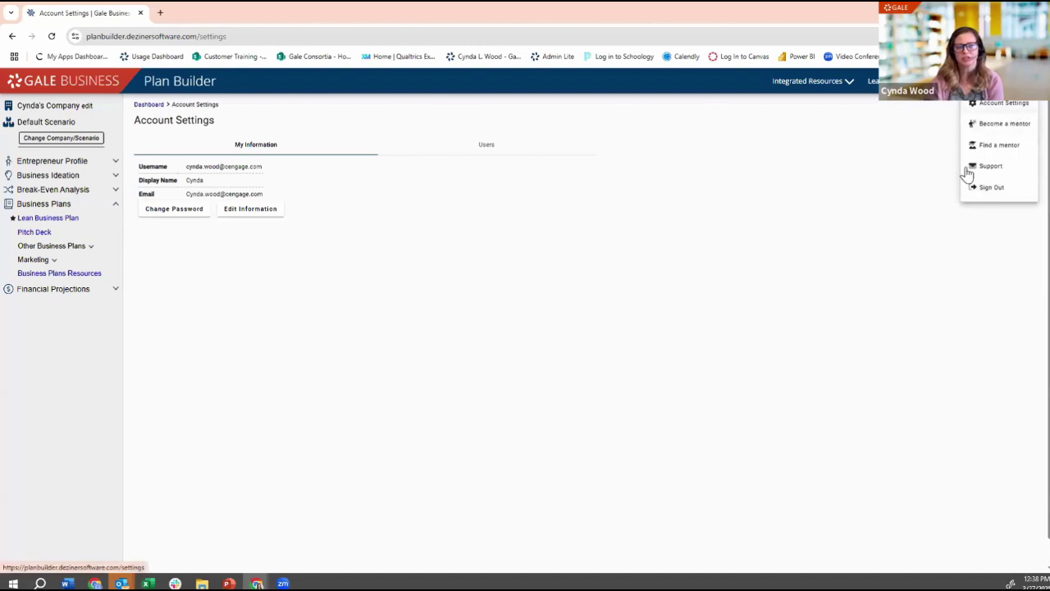
{"action": "left_click", "coordinate": [716, 191]}
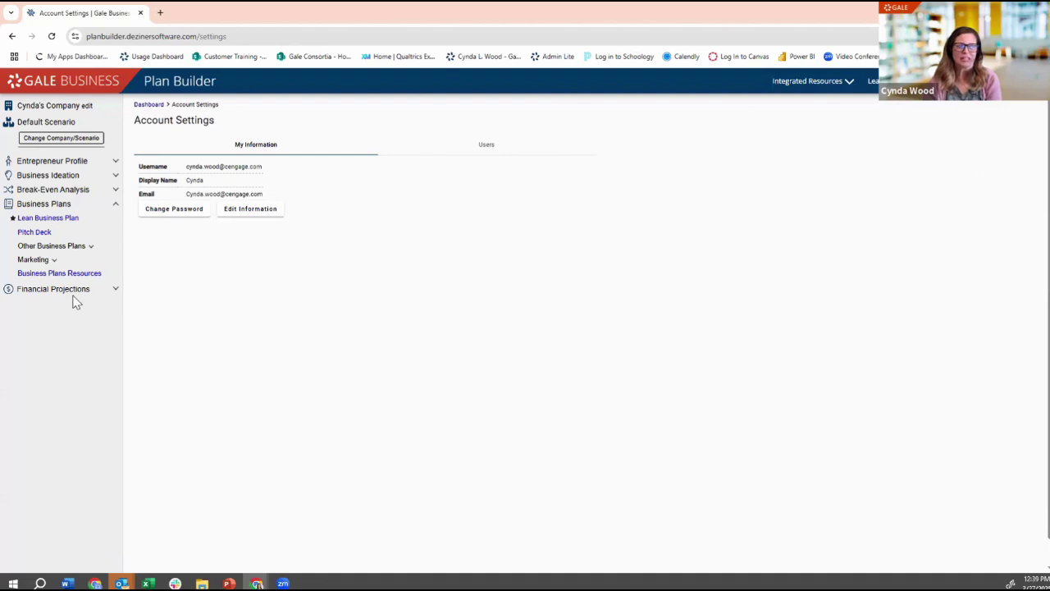
{"action": "left_click", "coordinate": [116, 205]}
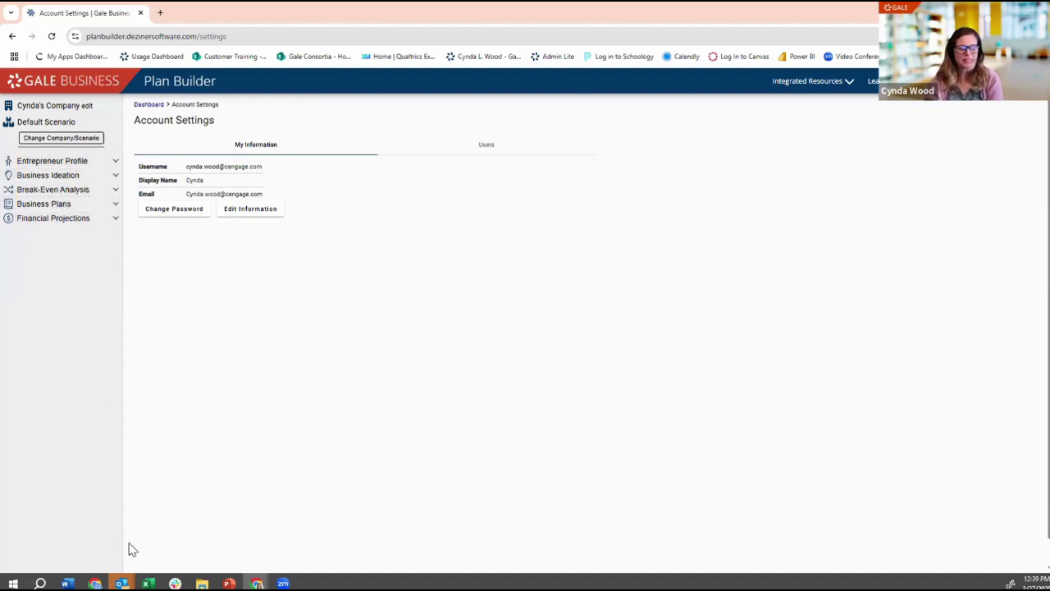
Switch to the running PowerPoint slide show and advance to the Questions slide.
{"action": "mouse_move", "coordinate": [229, 581]}
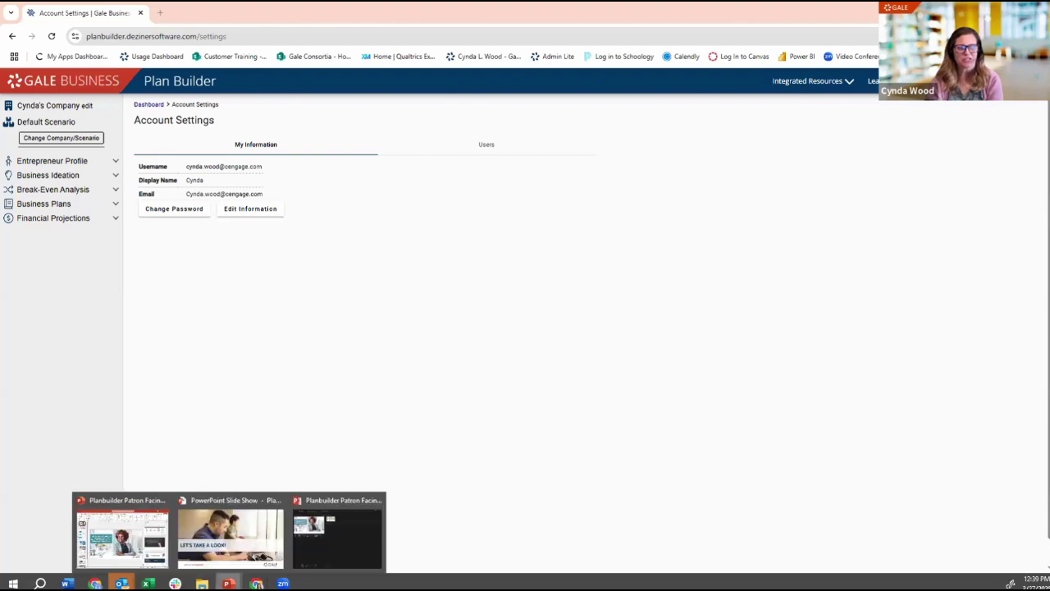
{"action": "left_click", "coordinate": [283, 562]}
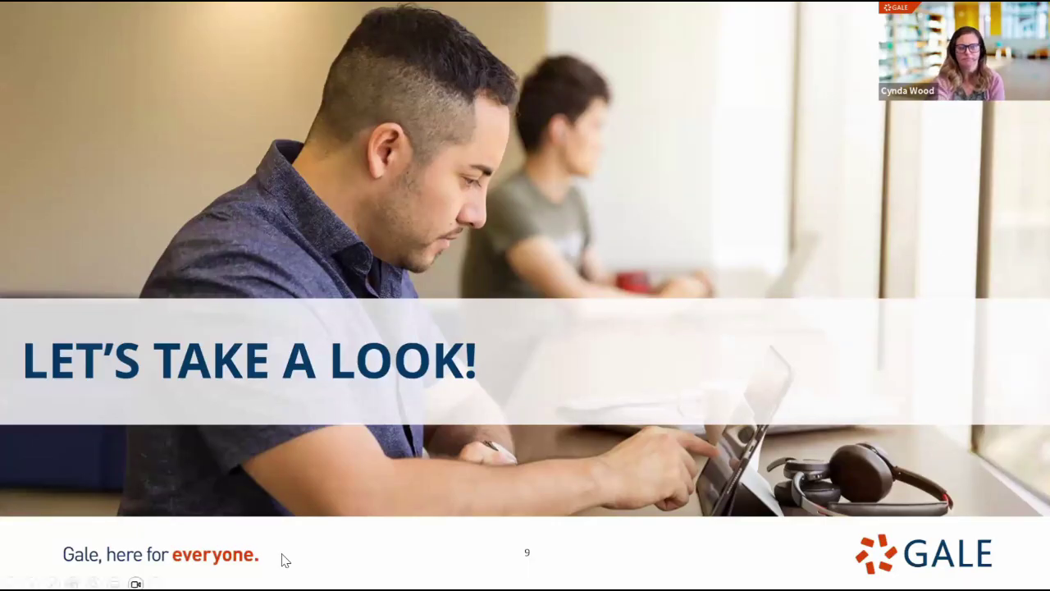
{"action": "left_click", "coordinate": [284, 560]}
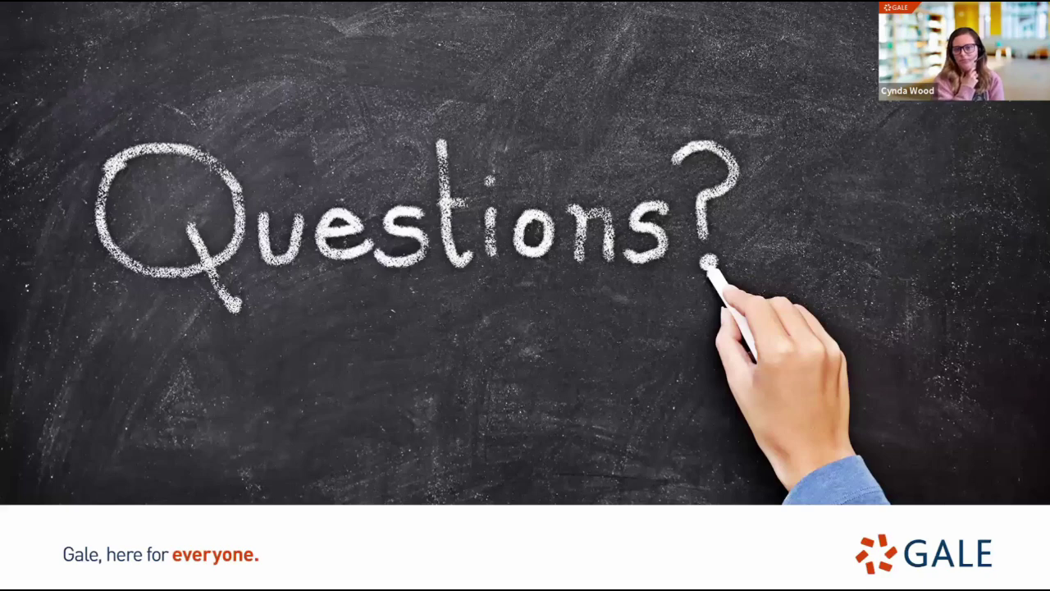